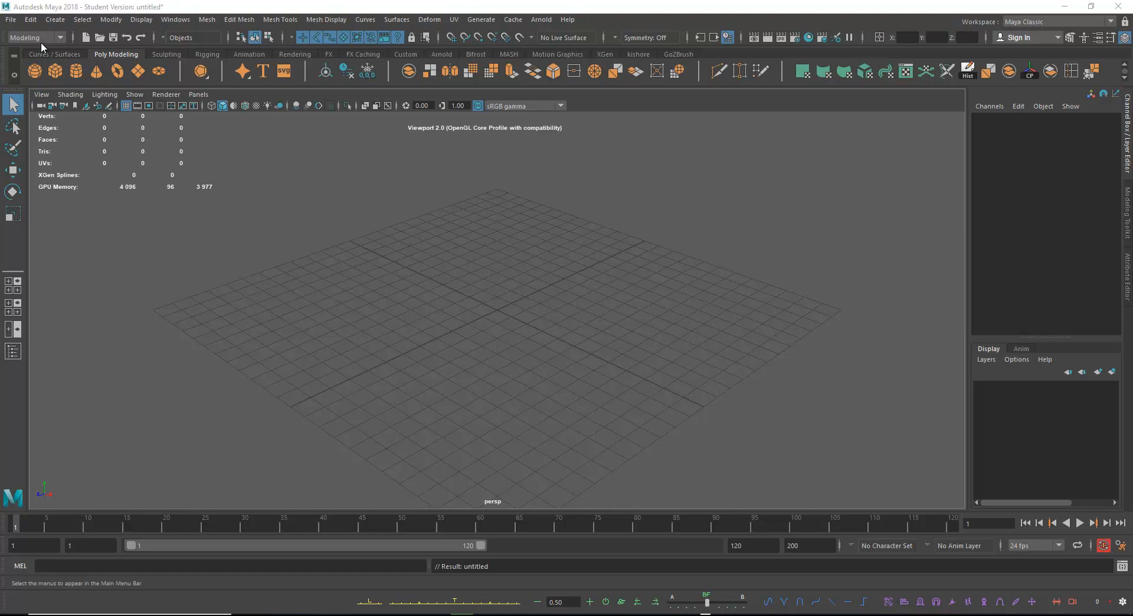
# - Create a polygon cube at the origin and activate the Move tool on it
pyautogui.click(54, 72)
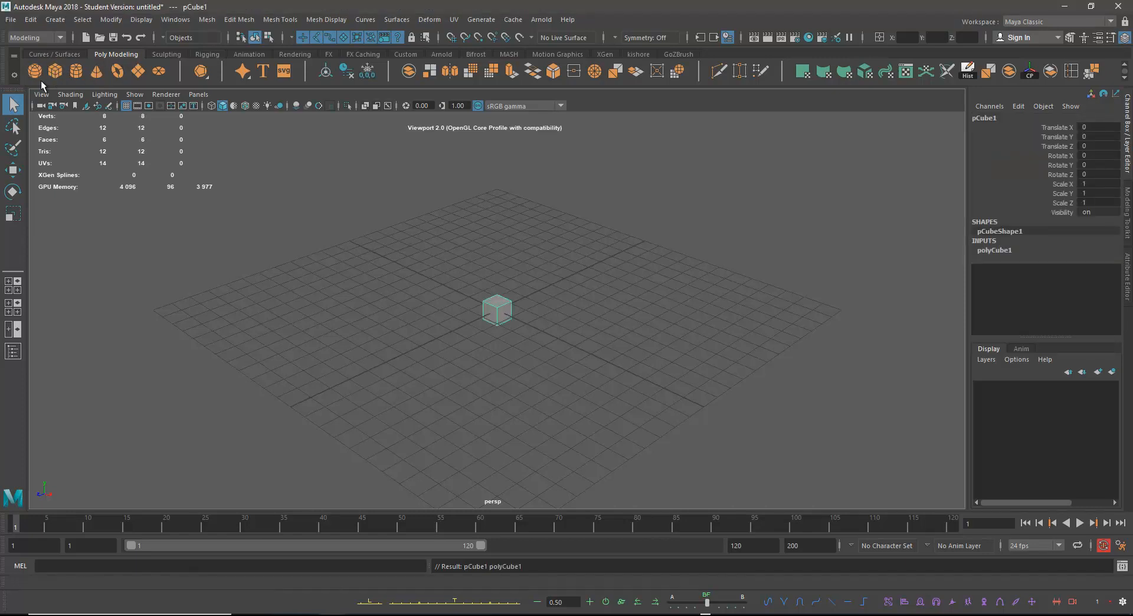
pyautogui.click(56, 21)
pyautogui.moveTo(118, 65)
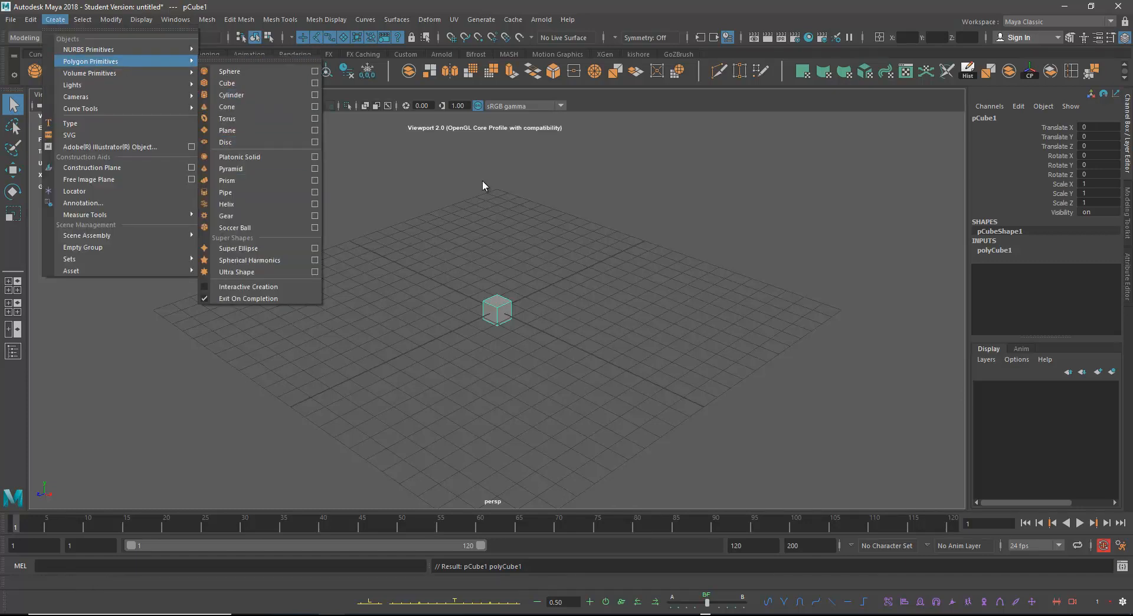
pyautogui.click(596, 237)
pyautogui.keyDown('alt'); pyautogui.moveTo(596, 311); pyautogui.dragTo(511, 370); pyautogui.keyUp('alt')
pyautogui.press('w')
pyautogui.click(543, 259)
pyautogui.click(504, 291)
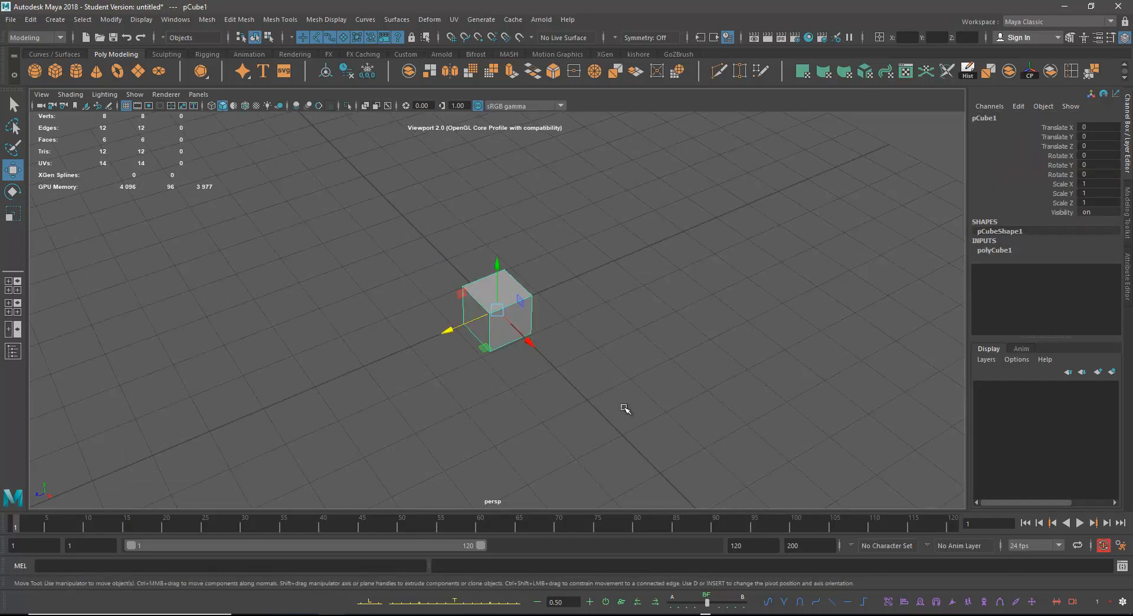
# - Duplicate the cube twice, placing one copy at about -3.1 along Z and the other at about 2.6 along X
pyautogui.hotkey('ctrl', 'd')
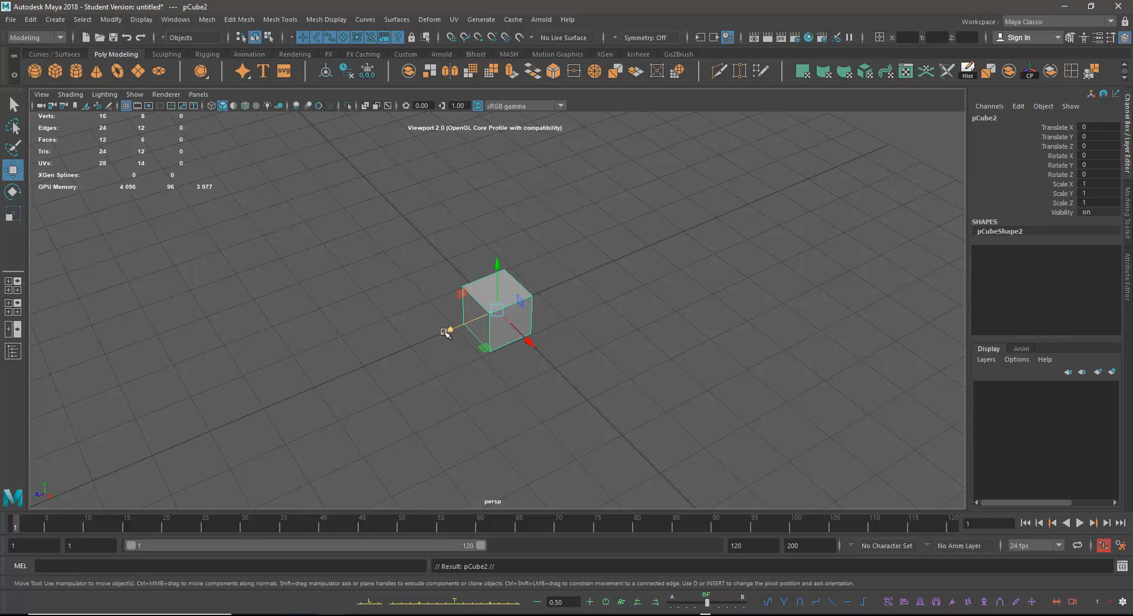
pyautogui.moveTo(446, 332); pyautogui.dragTo(592, 371)
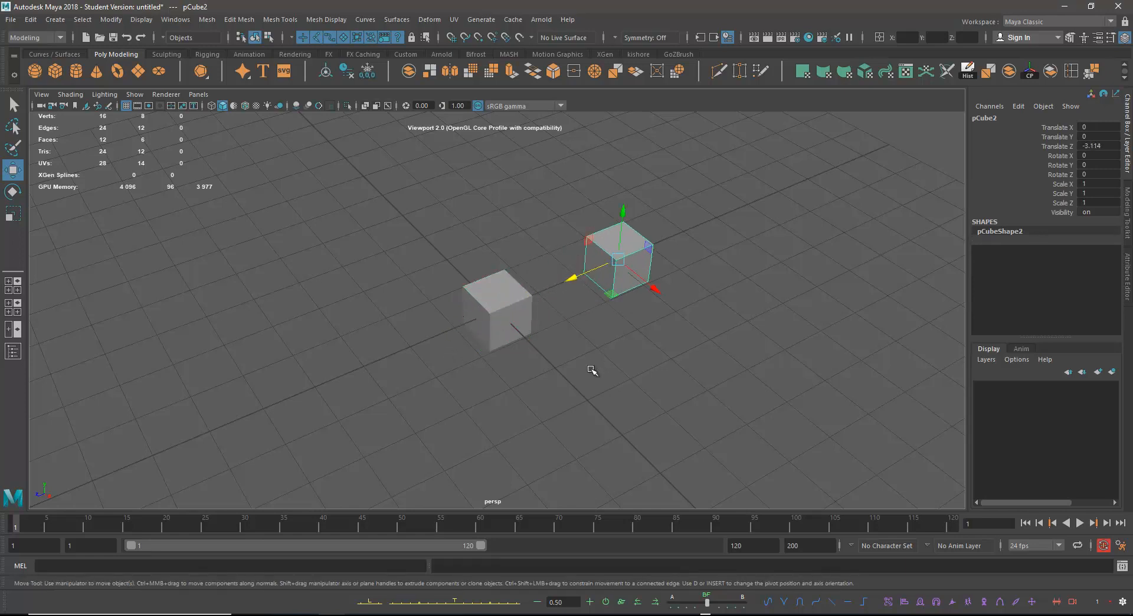
pyautogui.click(500, 322)
pyautogui.moveTo(528, 345); pyautogui.dragTo(638, 401)
pyautogui.hotkey('ctrl', 'd')
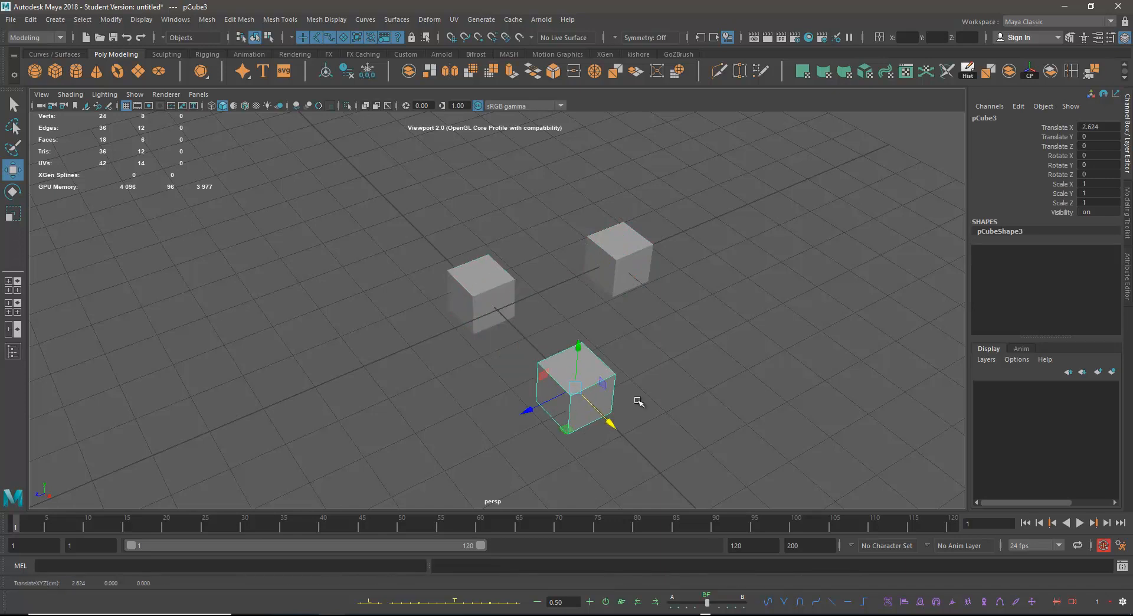
# - Review the Duplicate, Duplicate Special and Duplicate with Transform commands with the original cube selected
pyautogui.click(472, 298)
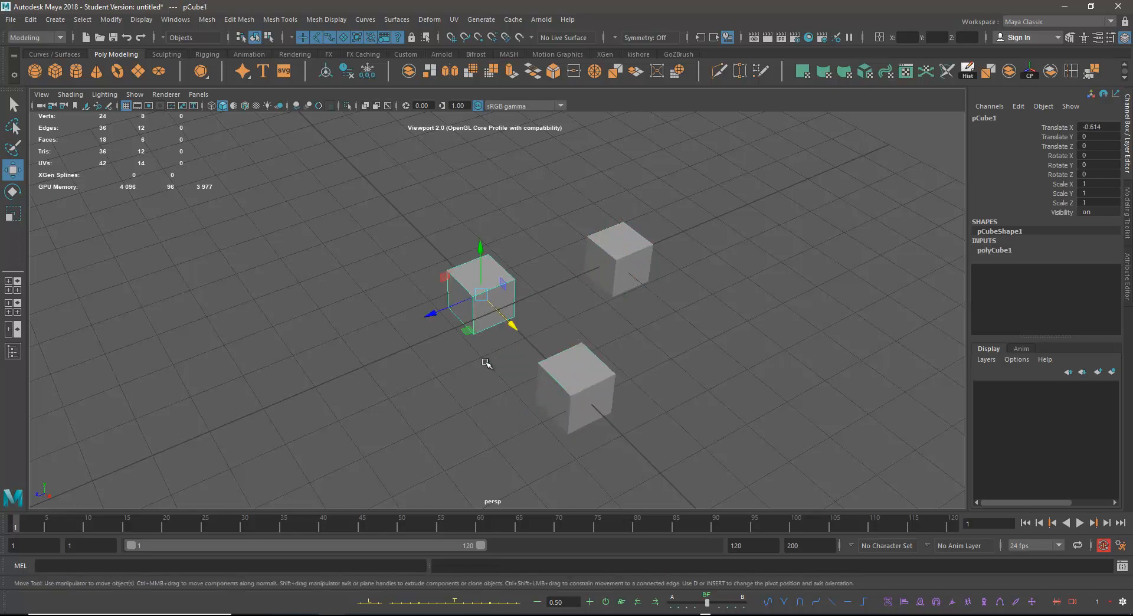
pyautogui.click(28, 24)
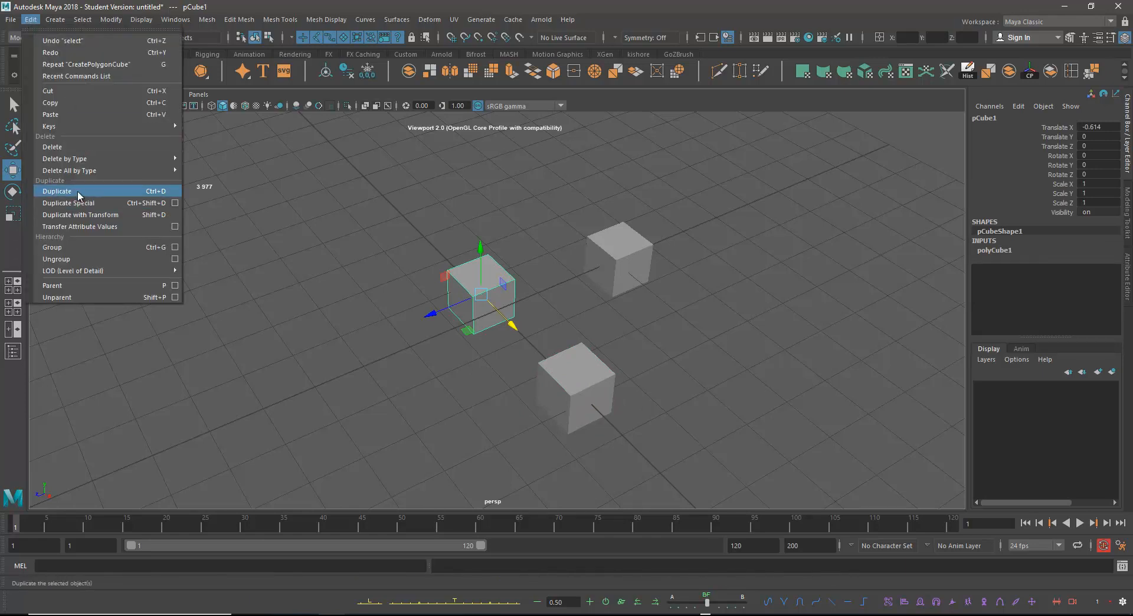
pyautogui.click(270, 184)
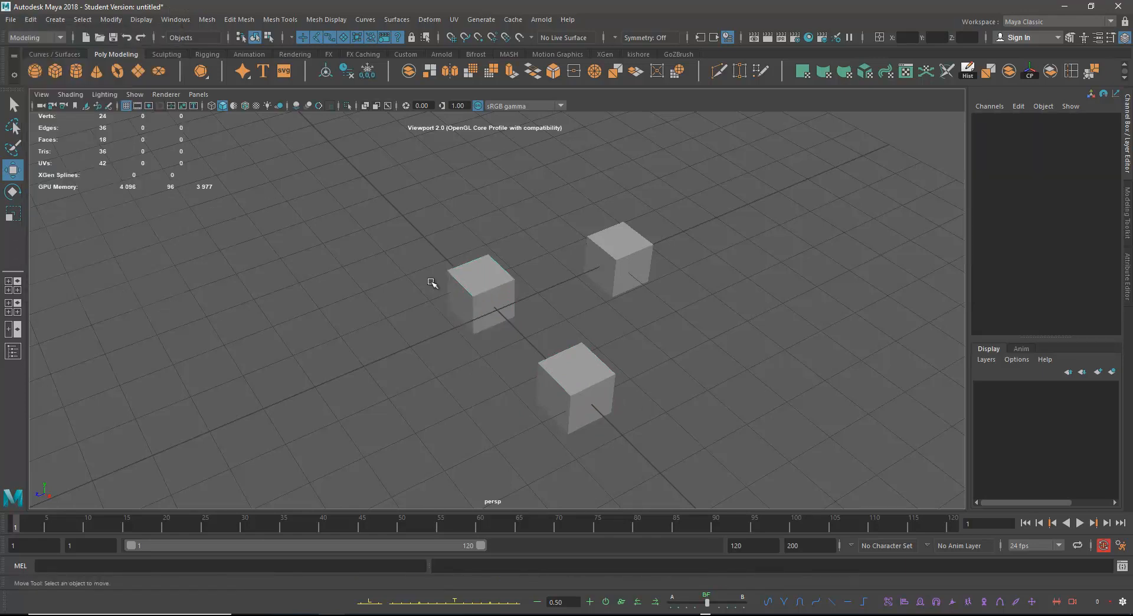
pyautogui.keyDown('alt'); pyautogui.moveTo(540, 339); pyautogui.dragTo(442, 308); pyautogui.keyUp('alt')
pyautogui.click(493, 312)
pyautogui.moveTo(537, 352)
pyautogui.keyDown('alt'); pyautogui.mouseDown()
pyautogui.moveTo(653, 325)
pyautogui.moveTo(546, 347)
pyautogui.mouseUp(); pyautogui.keyUp('alt')
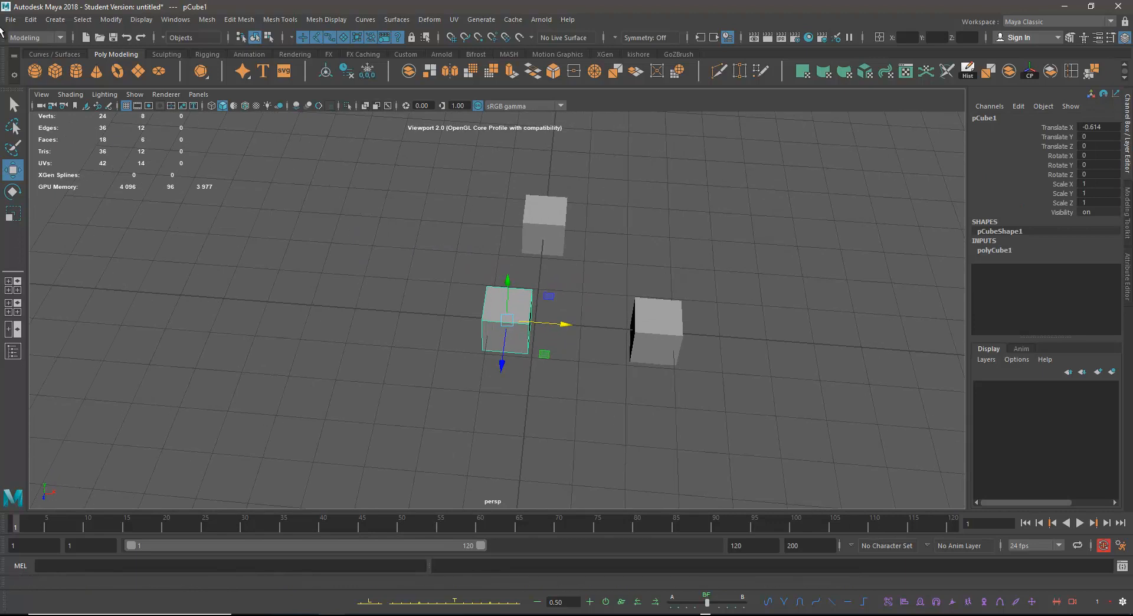
pyautogui.click(30, 19)
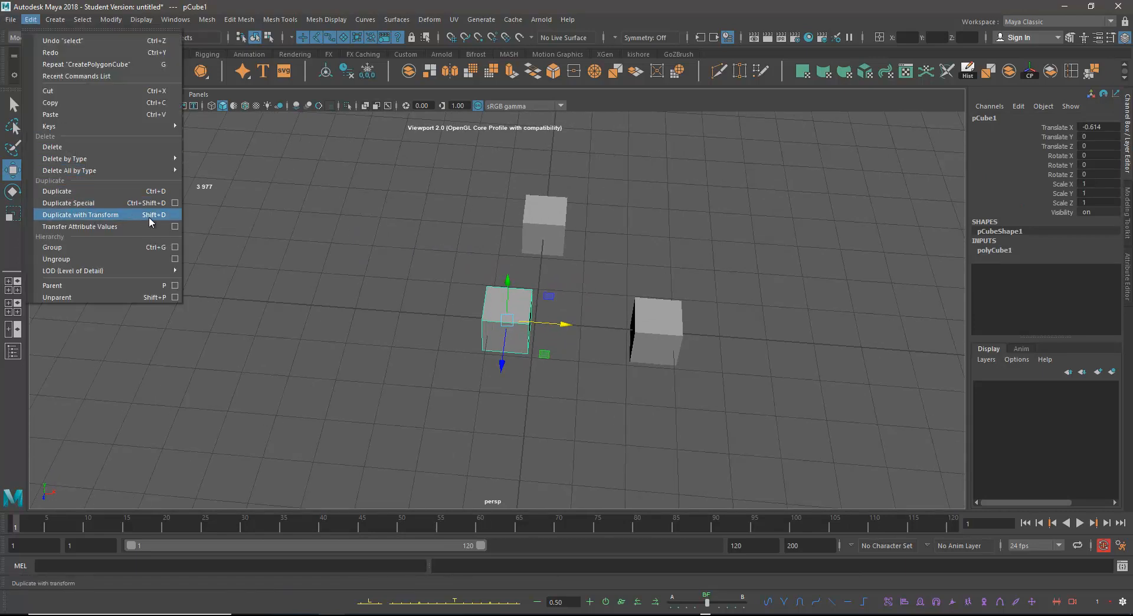
pyautogui.click(505, 379)
# - Duplicate the original cube and move the copy to about -4.5 along X
pyautogui.keyDown('alt'); pyautogui.moveTo(462, 352); pyautogui.dragTo(558, 353); pyautogui.keyUp('alt')
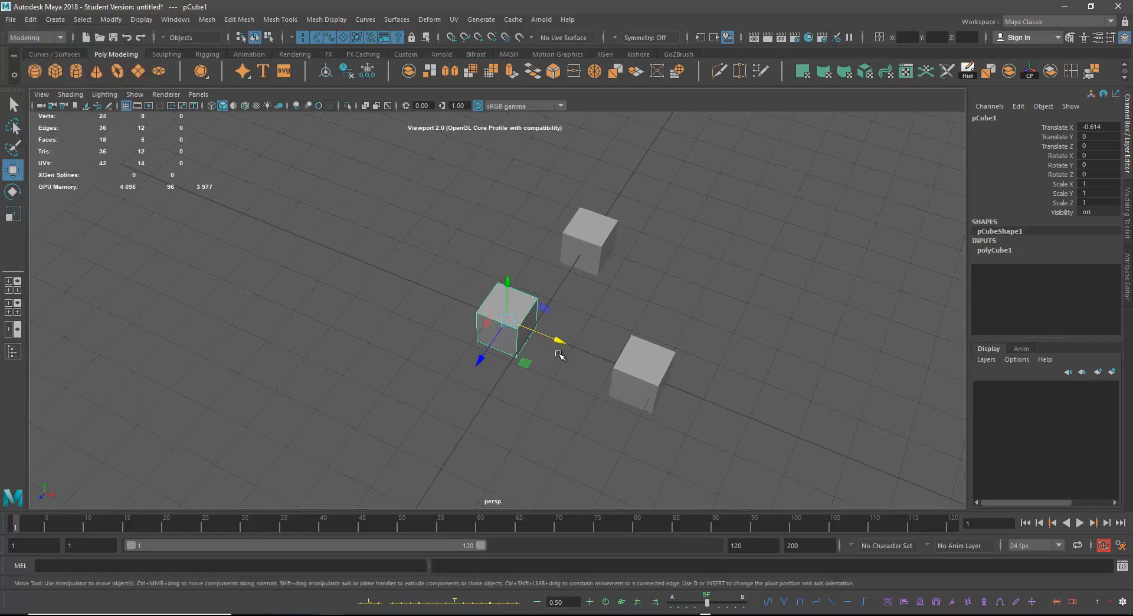
pyautogui.hotkey('ctrl', 'd')
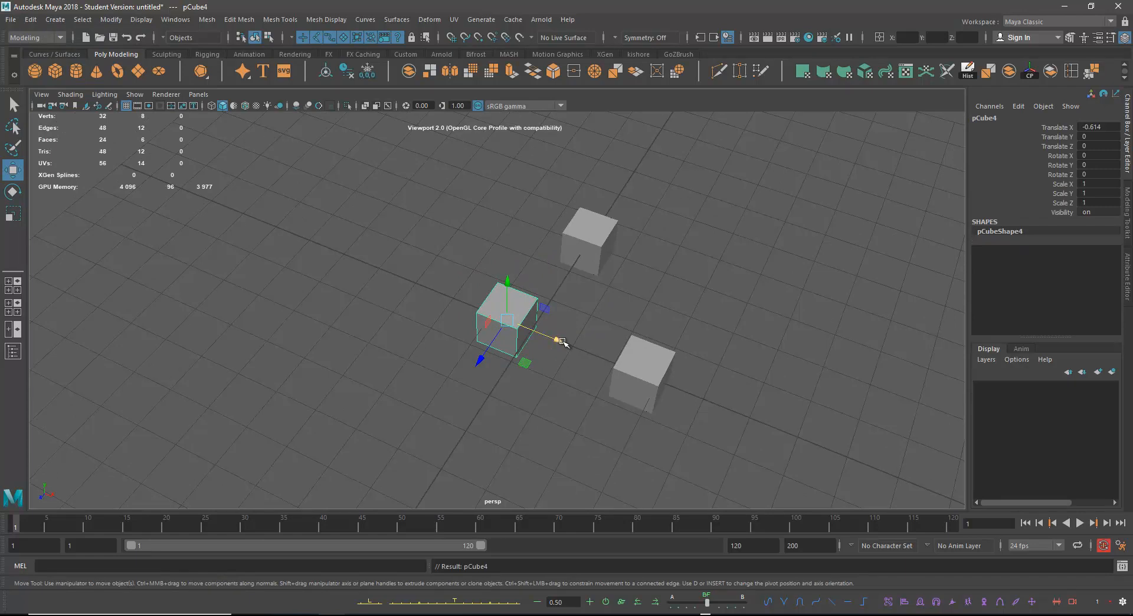
pyautogui.moveTo(559, 341); pyautogui.dragTo(390, 316)
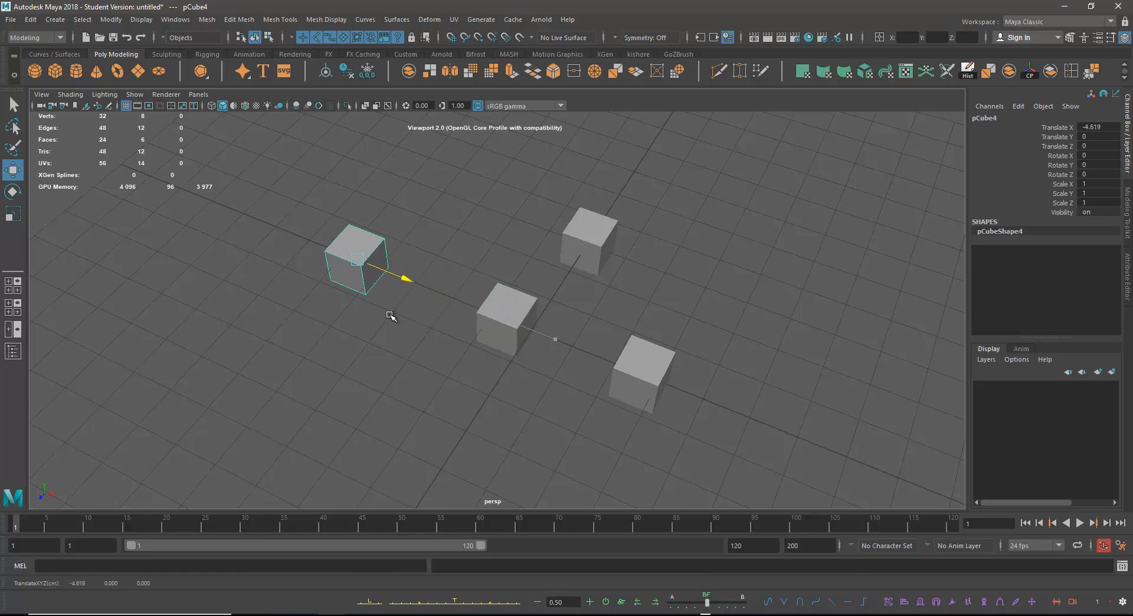
pyautogui.keyDown('alt'); pyautogui.moveTo(416, 367); pyautogui.dragTo(498, 415, button='middle'); pyautogui.keyUp('alt')
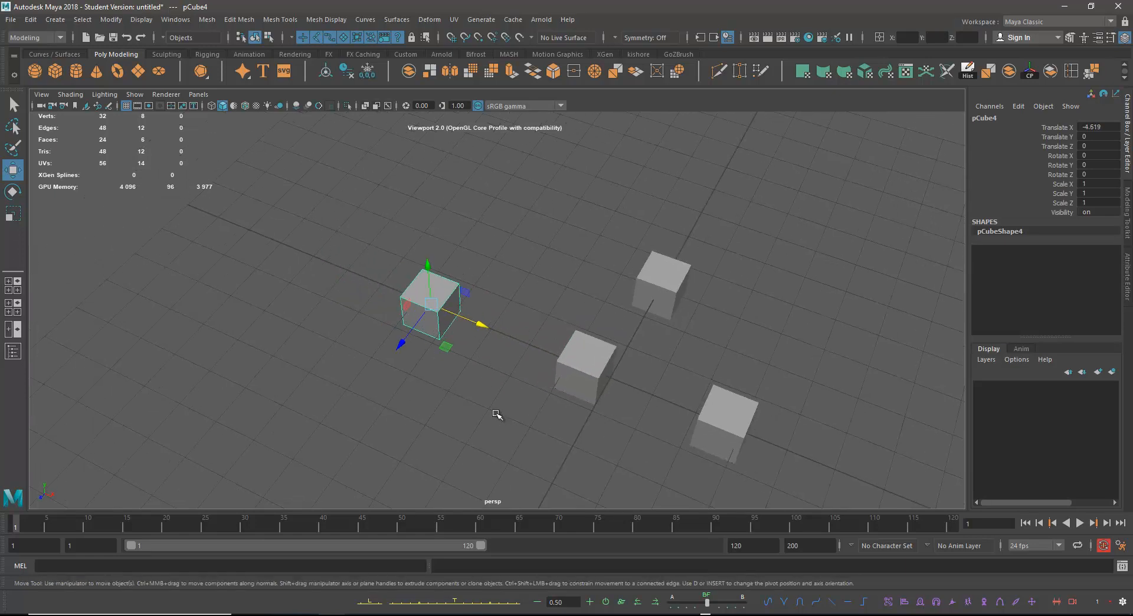
# - Use Duplicate with Transform four times on the moved copy to continue the evenly spaced row of cubes along X
pyautogui.hotkey('shift', 'd')
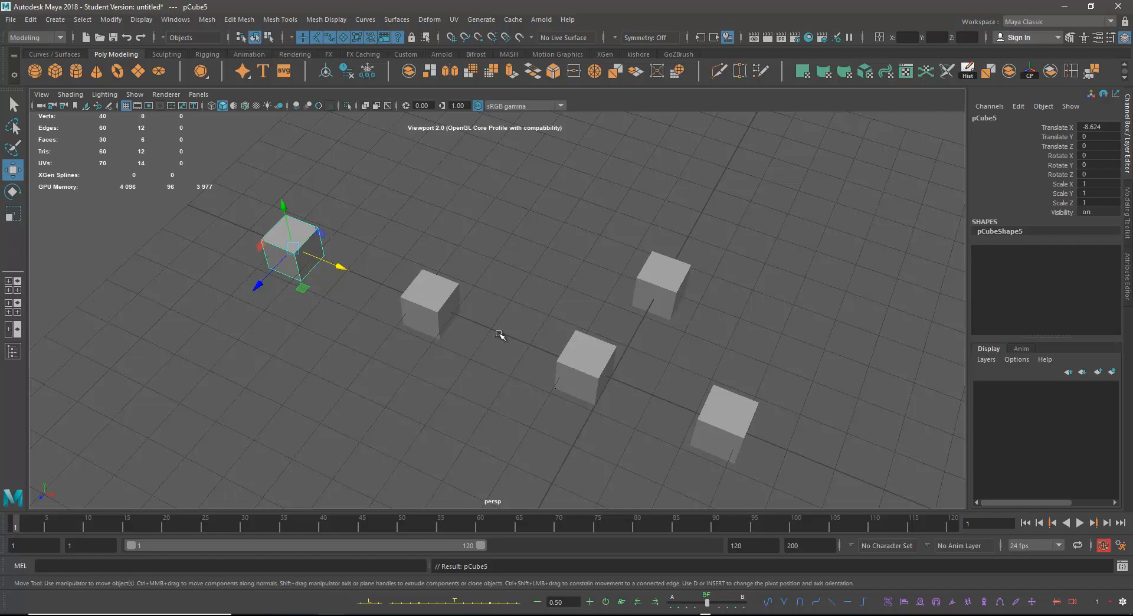
pyautogui.keyDown('alt'); pyautogui.moveTo(479, 396); pyautogui.dragTo(436, 395, button='right'); pyautogui.keyUp('alt')
pyautogui.hotkey('shift', 'd')
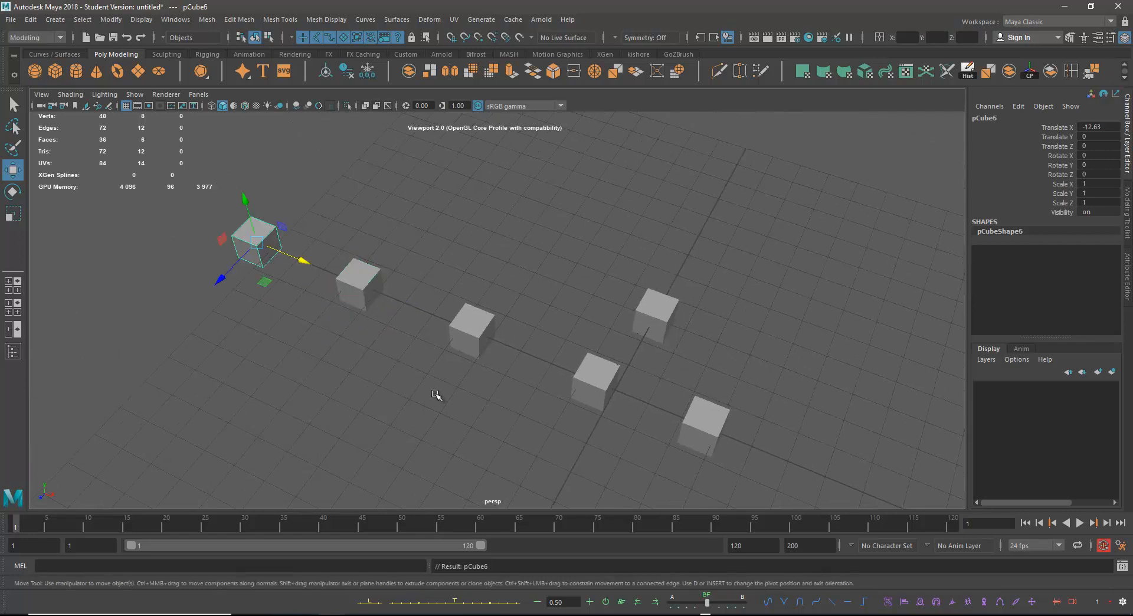
pyautogui.hotkey('shift', 'd')
pyautogui.hotkey('shift', 'd')
# - Select all the cubes in the scene and delete them
pyautogui.keyDown('alt'); pyautogui.moveTo(448, 400); pyautogui.dragTo(520, 317); pyautogui.keyUp('alt')
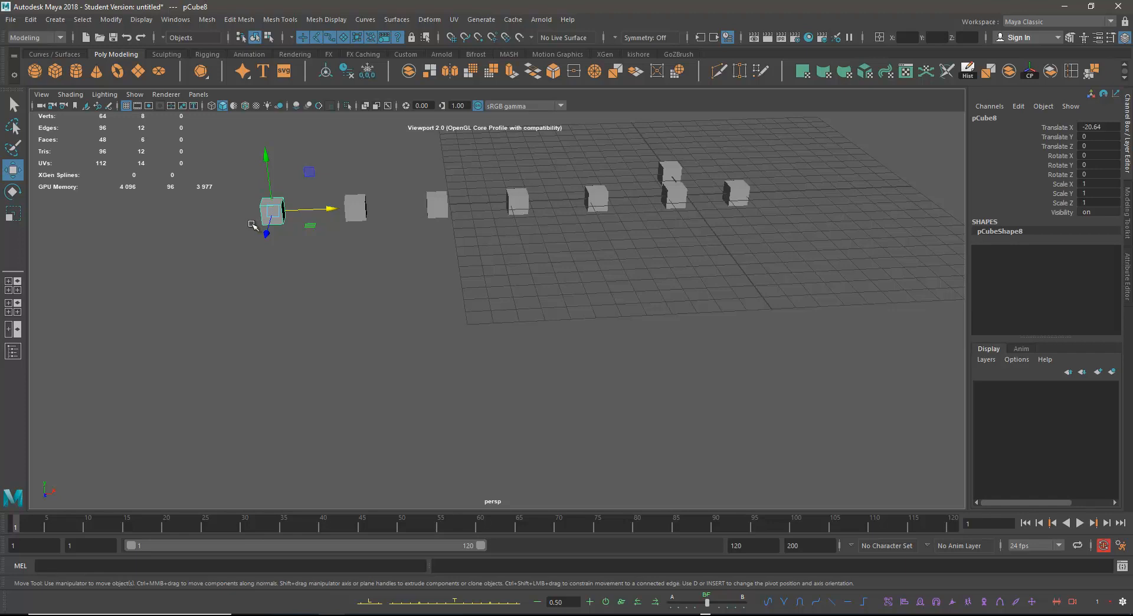
pyautogui.keyDown('alt'); pyautogui.moveTo(536, 245); pyautogui.dragTo(509, 247); pyautogui.keyUp('alt')
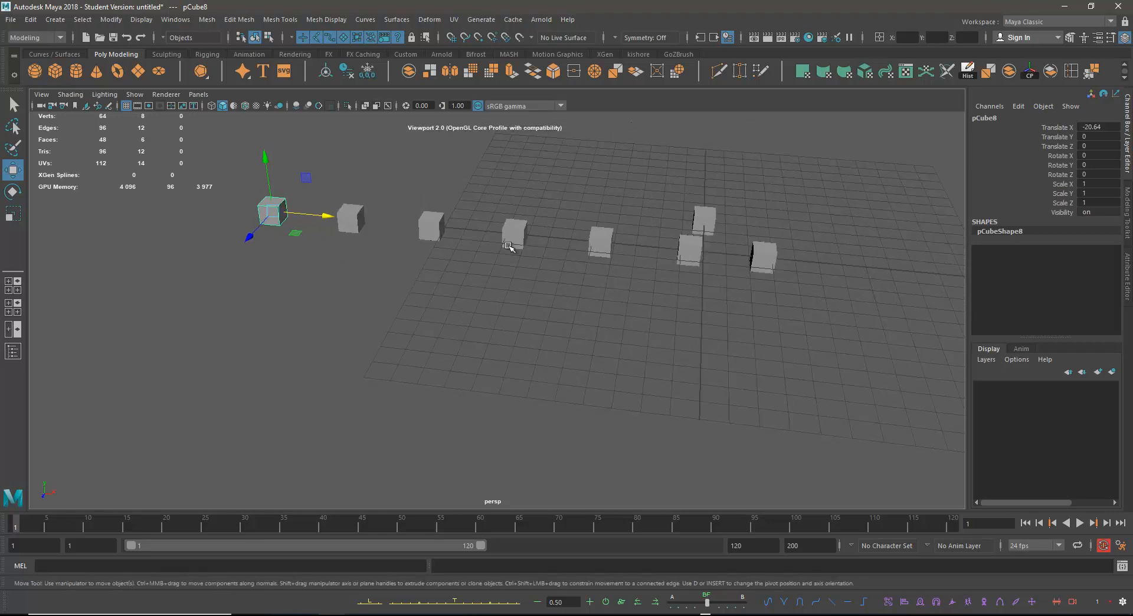
pyautogui.keyDown('alt'); pyautogui.moveTo(549, 266); pyautogui.dragTo(298, 230); pyautogui.keyUp('alt')
pyautogui.moveTo(262, 190); pyautogui.dragTo(810, 453)
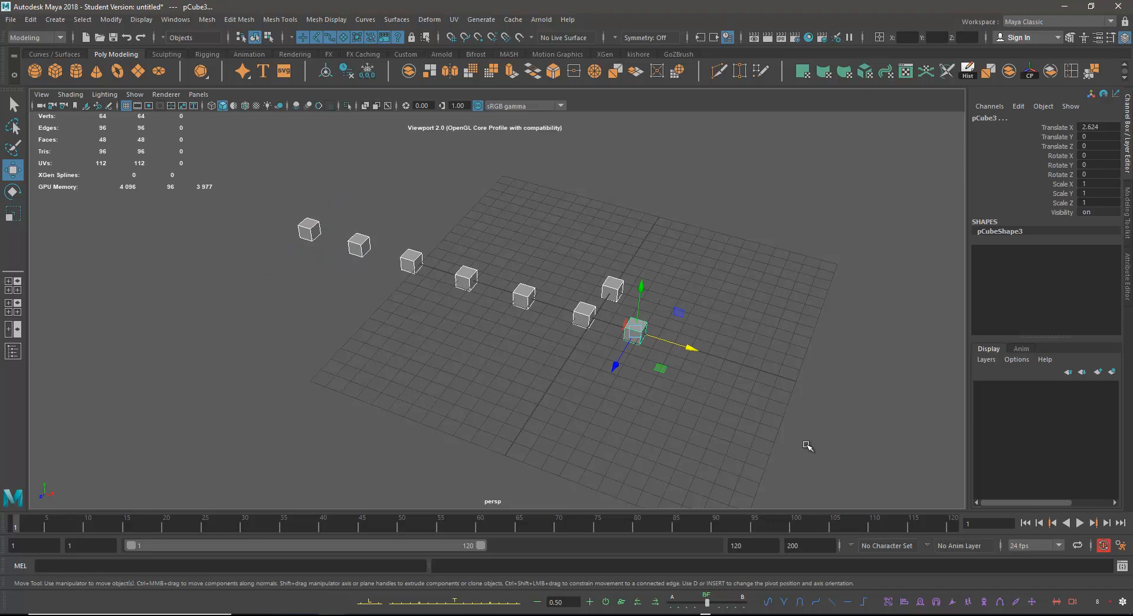
pyautogui.press('Delete')
# - Create a new polygon cube at the origin and scale it to about 5.5 along Z to form a long bar
pyautogui.keyDown('alt'); pyautogui.moveTo(533, 329); pyautogui.dragTo(429, 296); pyautogui.keyUp('alt')
pyautogui.scroll(1, 430, 296)
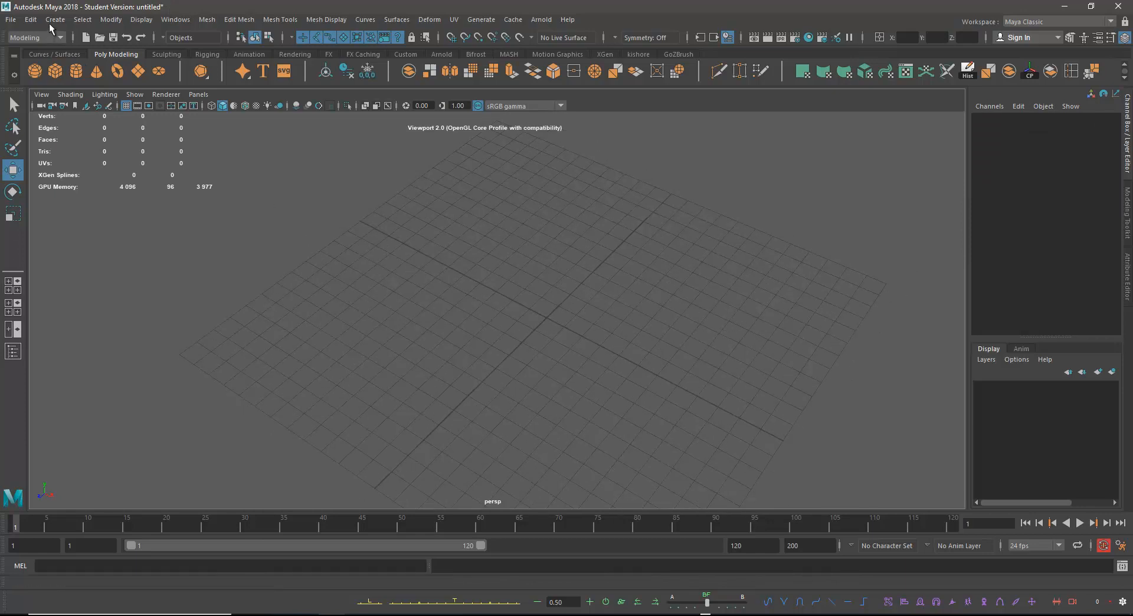
pyautogui.click(55, 71)
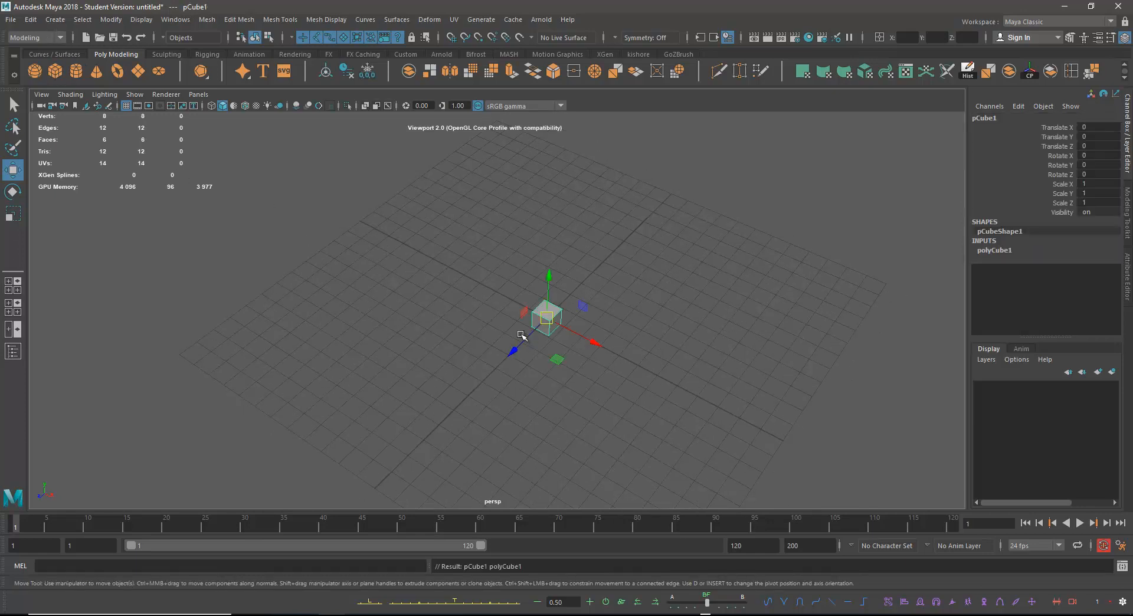
pyautogui.keyDown('alt'); pyautogui.moveTo(529, 336); pyautogui.dragTo(622, 382); pyautogui.keyUp('alt')
pyautogui.press('e')
pyautogui.press('r')
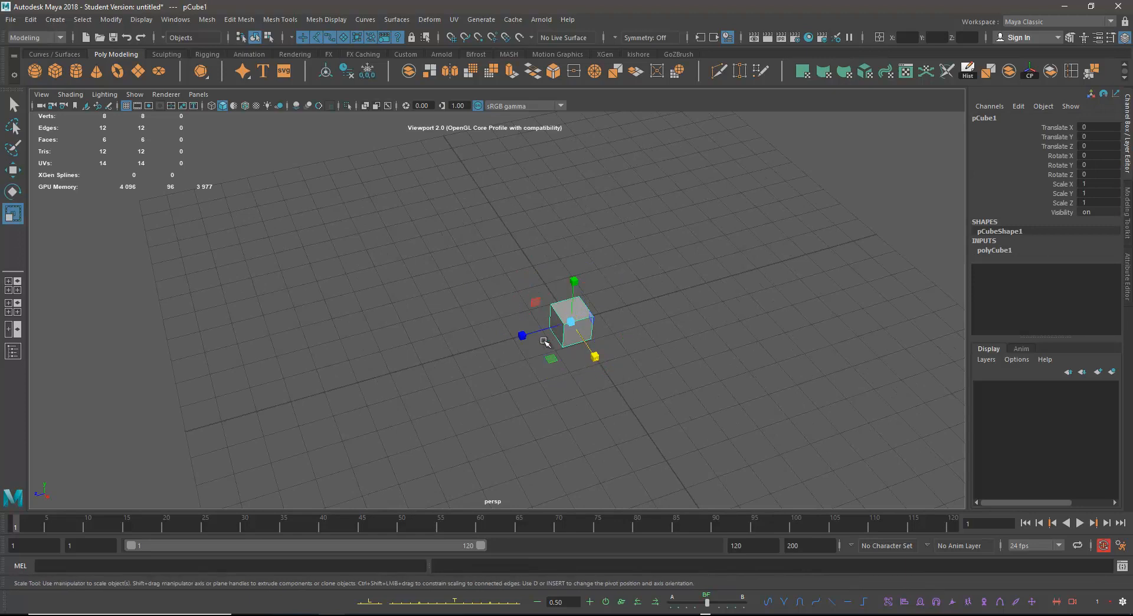
pyautogui.press('r')
pyautogui.moveTo(523, 337); pyautogui.dragTo(355, 373)
pyautogui.moveTo(526, 346); pyautogui.dragTo(511, 342)
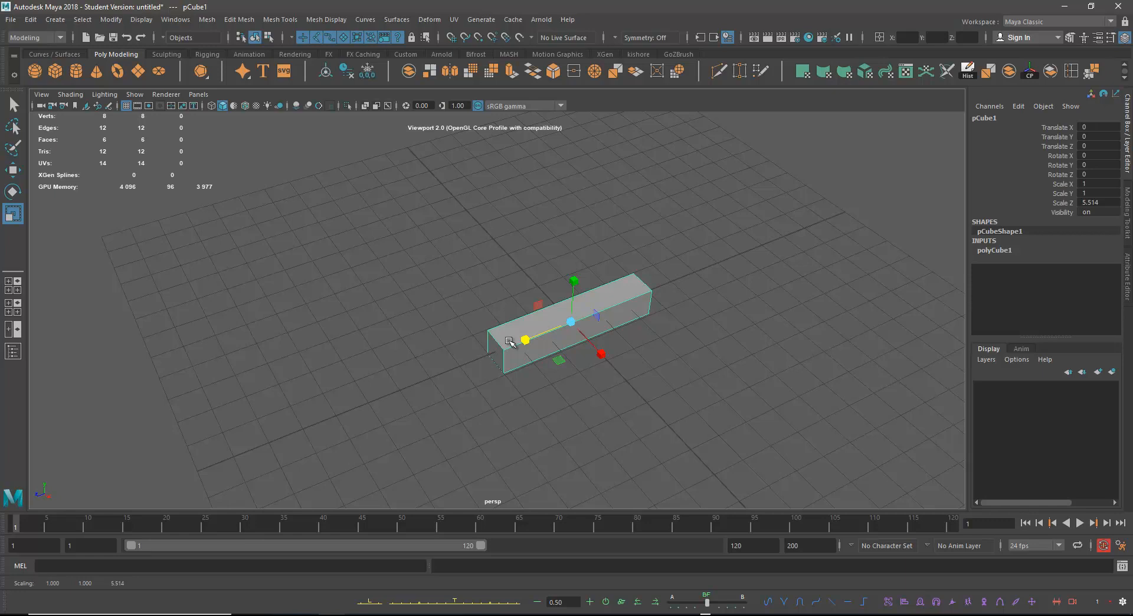
# - Examine the bar's pivot position with the Move, Rotate and Scale manipulators
pyautogui.keyDown('alt'); pyautogui.moveTo(613, 379); pyautogui.dragTo(594, 337); pyautogui.keyUp('alt')
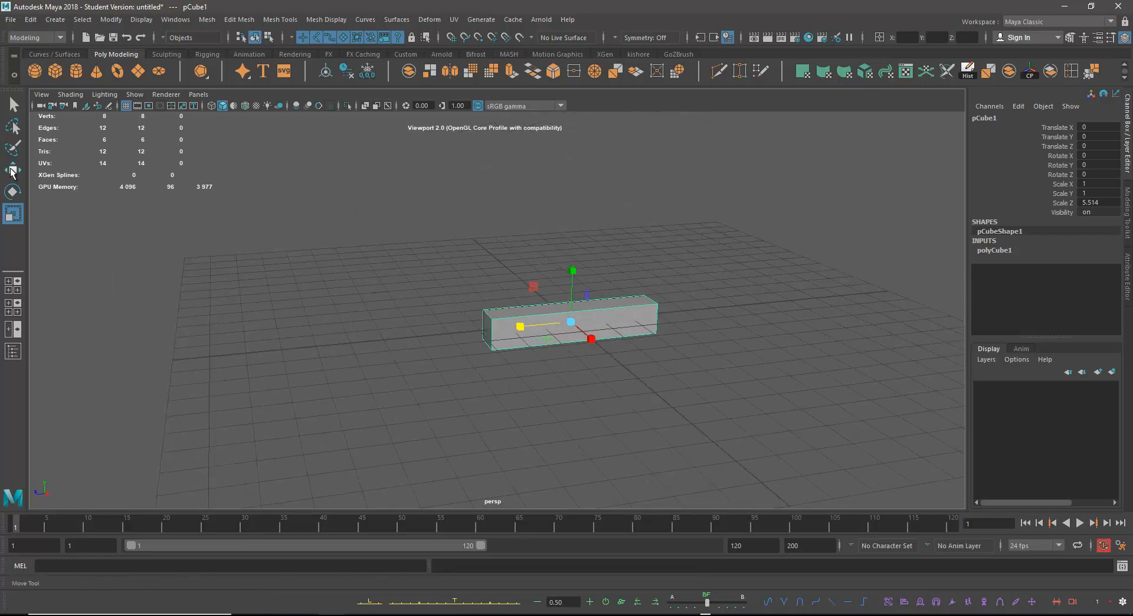
pyautogui.click(12, 171)
pyautogui.click(11, 196)
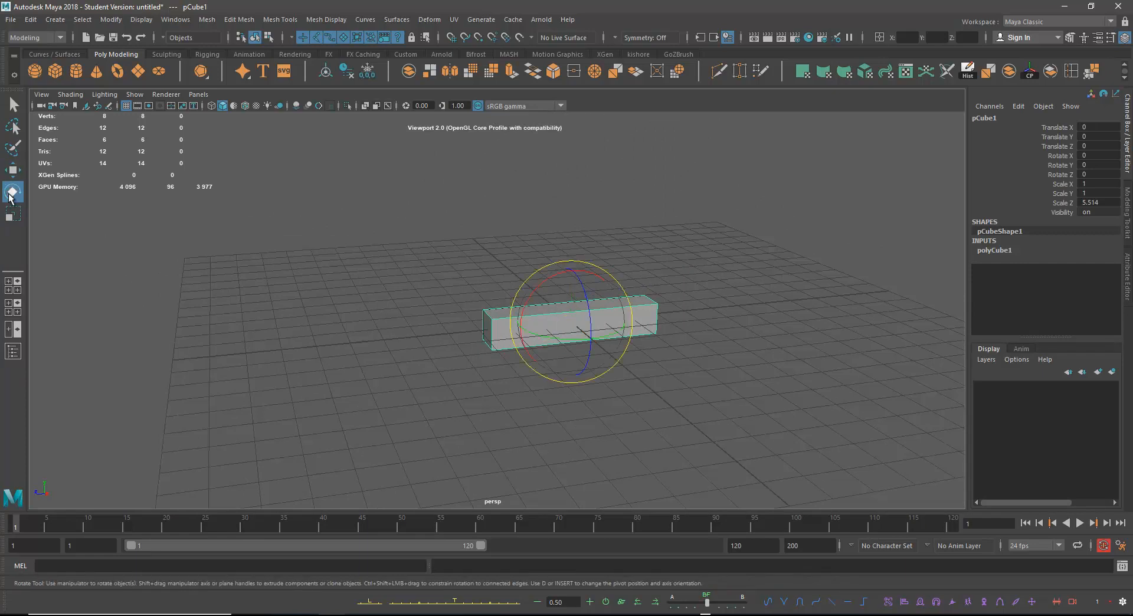
pyautogui.click(12, 213)
pyautogui.keyDown('alt'); pyautogui.moveTo(535, 383); pyautogui.dragTo(620, 331); pyautogui.keyUp('alt')
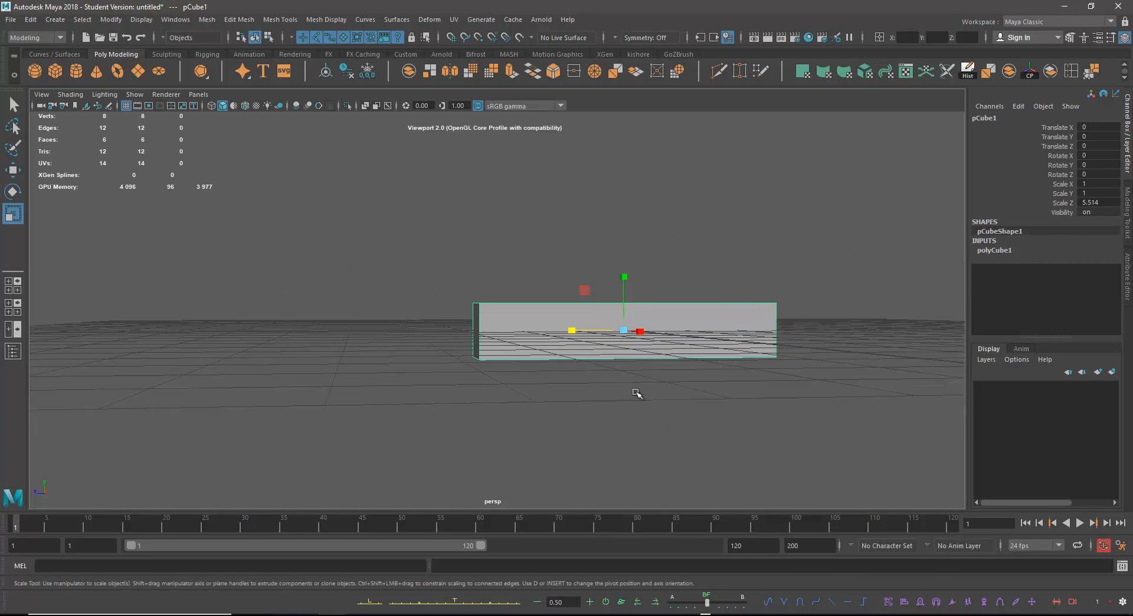
pyautogui.keyDown('alt'); pyautogui.moveTo(604, 392); pyautogui.dragTo(617, 401); pyautogui.keyUp('alt')
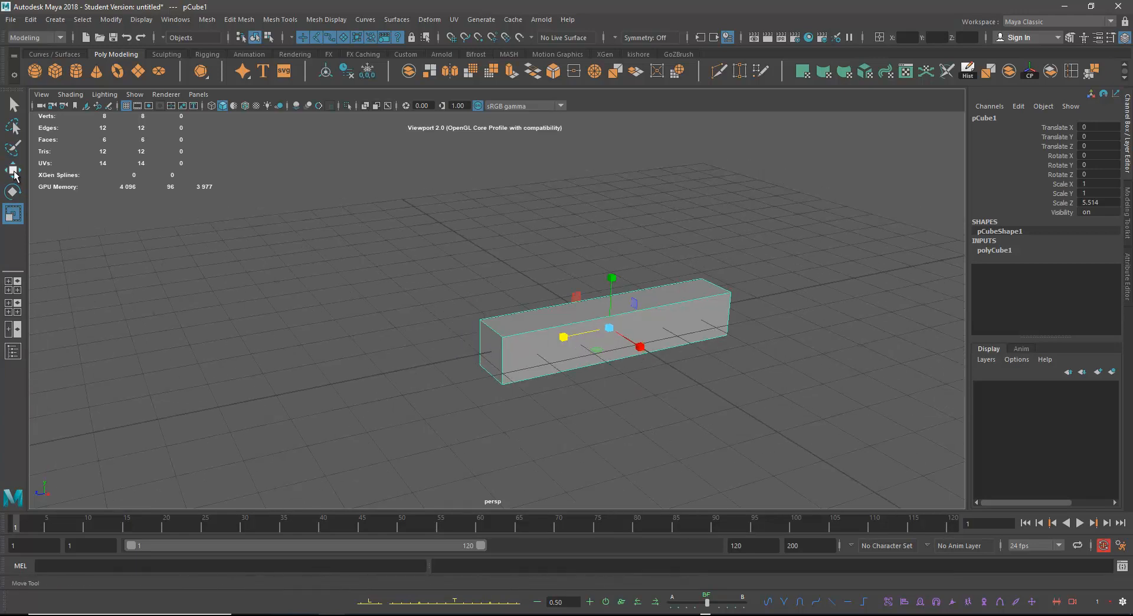
# - Try moving the bar's pivot about 2.79 units along Z to its end face, and undo the pivot move
pyautogui.click(14, 171)
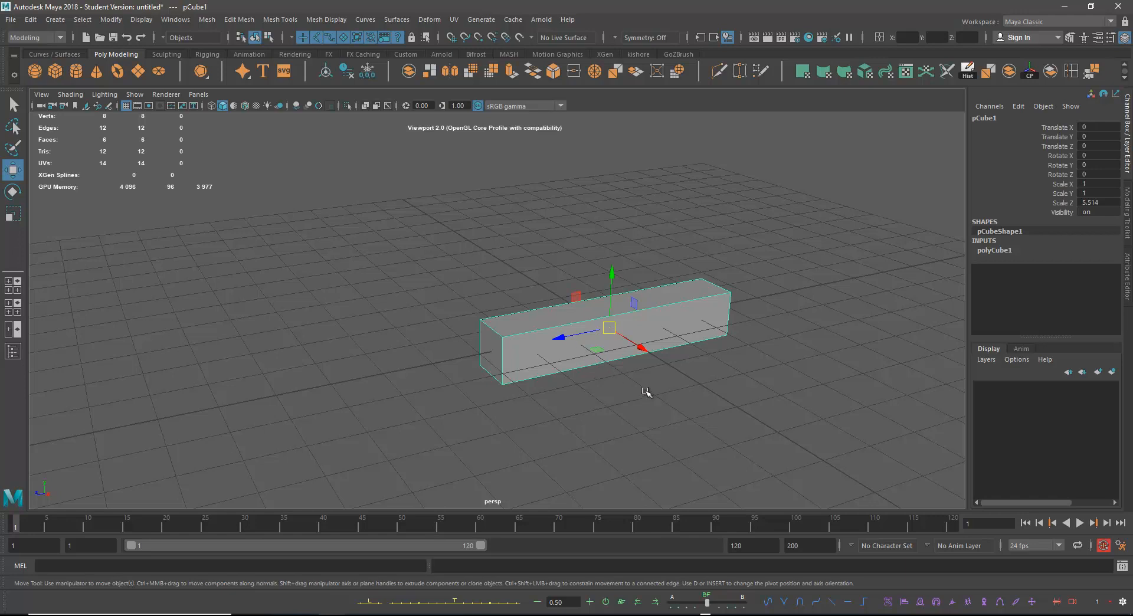
pyautogui.keyDown('alt'); pyautogui.moveTo(645, 393); pyautogui.dragTo(658, 417); pyautogui.keyUp('alt')
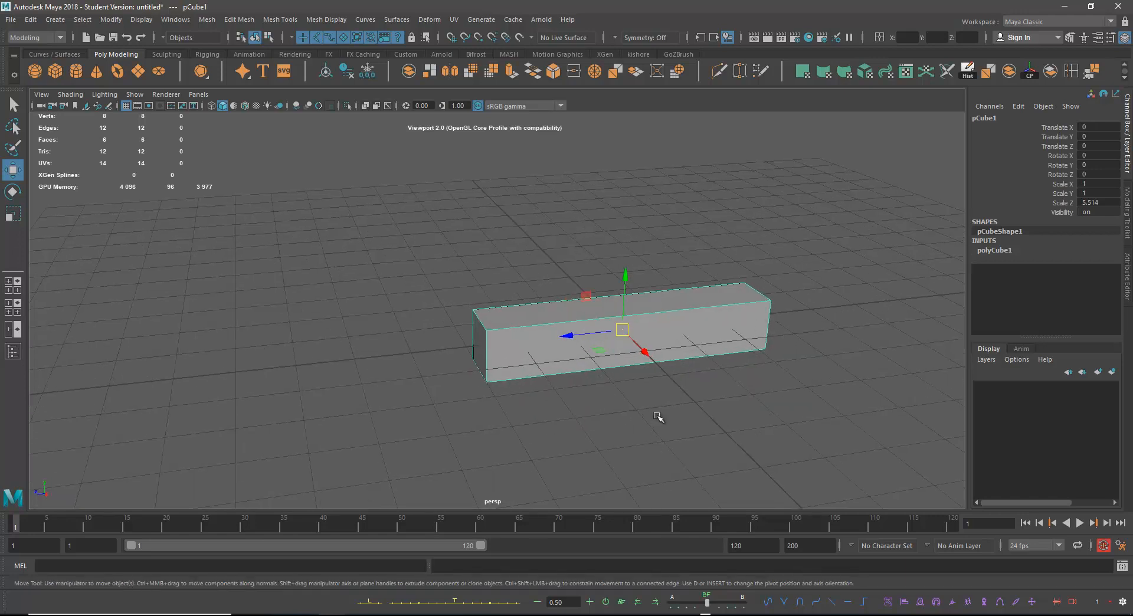
pyautogui.press('d')
pyautogui.press('d')
pyautogui.press('d')
pyautogui.press('d')
pyautogui.press('d')
pyautogui.press('d')
pyautogui.press('d')
pyautogui.moveTo(567, 334); pyautogui.dragTo(419, 352)
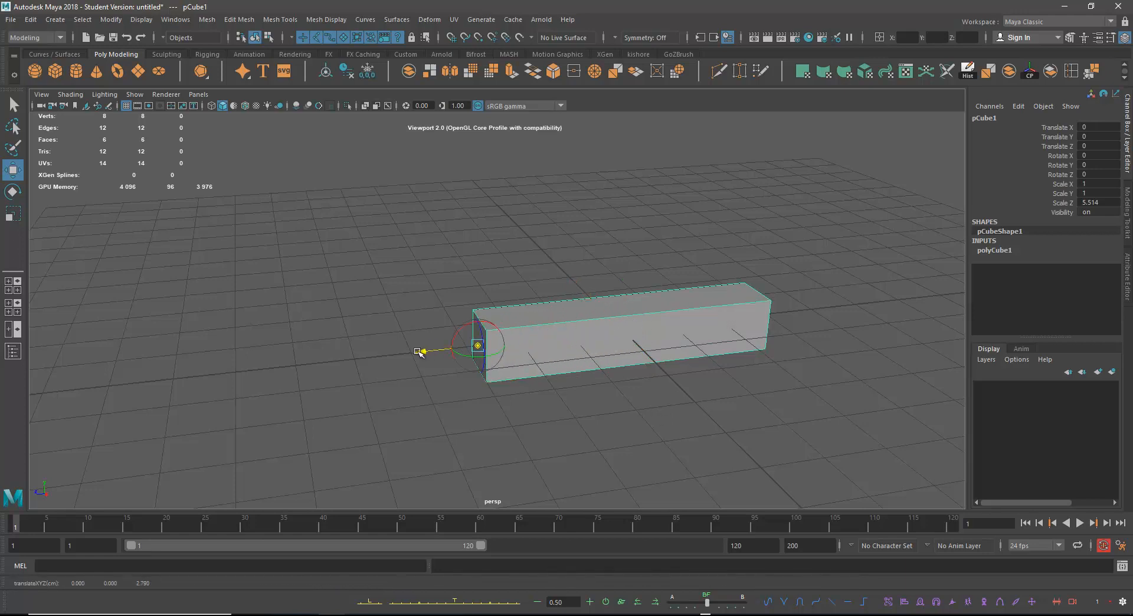
pyautogui.press('d')
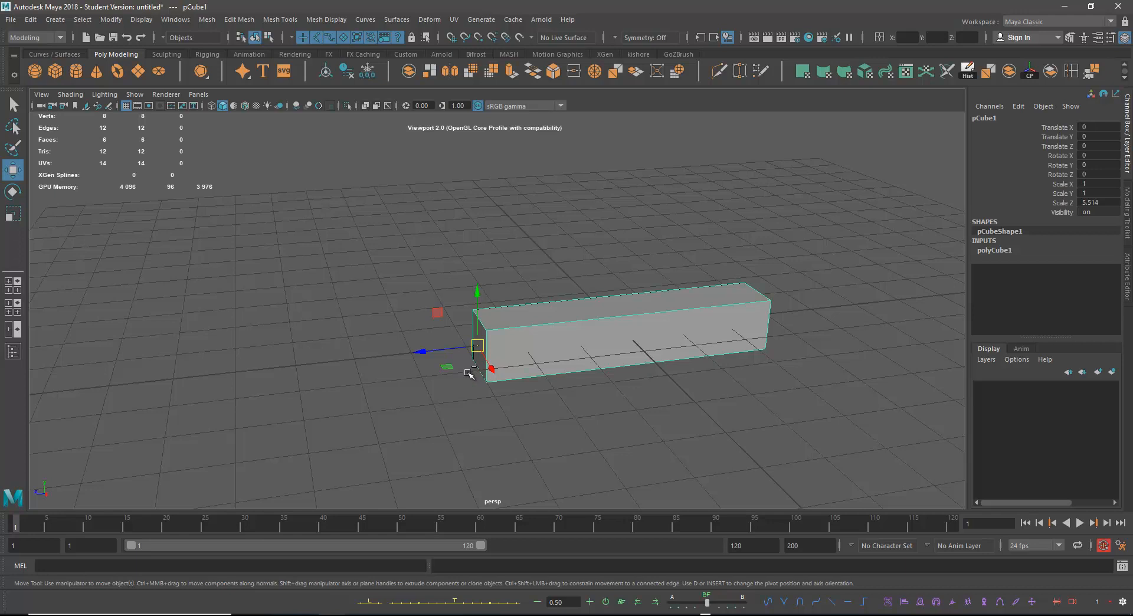
pyautogui.hotkey('ctrl', 'z')
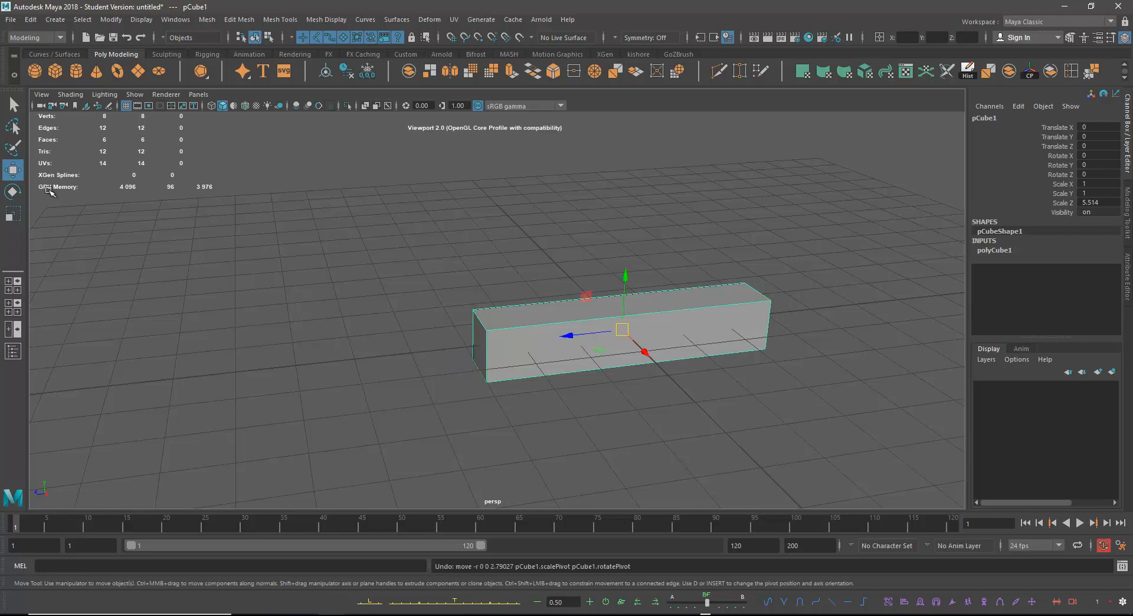
# - Try rotating the bar about -43 degrees around Y from its centre pivot, and undo the rotation
pyautogui.press('e')
pyautogui.moveTo(632, 353); pyautogui.dragTo(583, 361)
pyautogui.hotkey('ctrl', 'z')
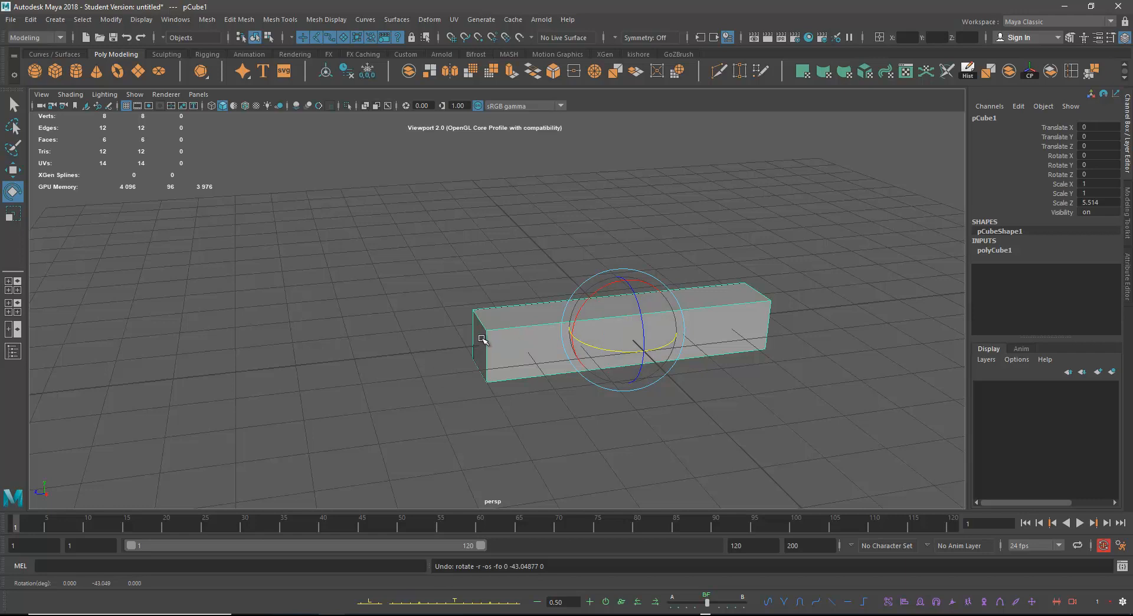
# - Move the bar's pivot along Z from its centre to its near end face
pyautogui.press('d')
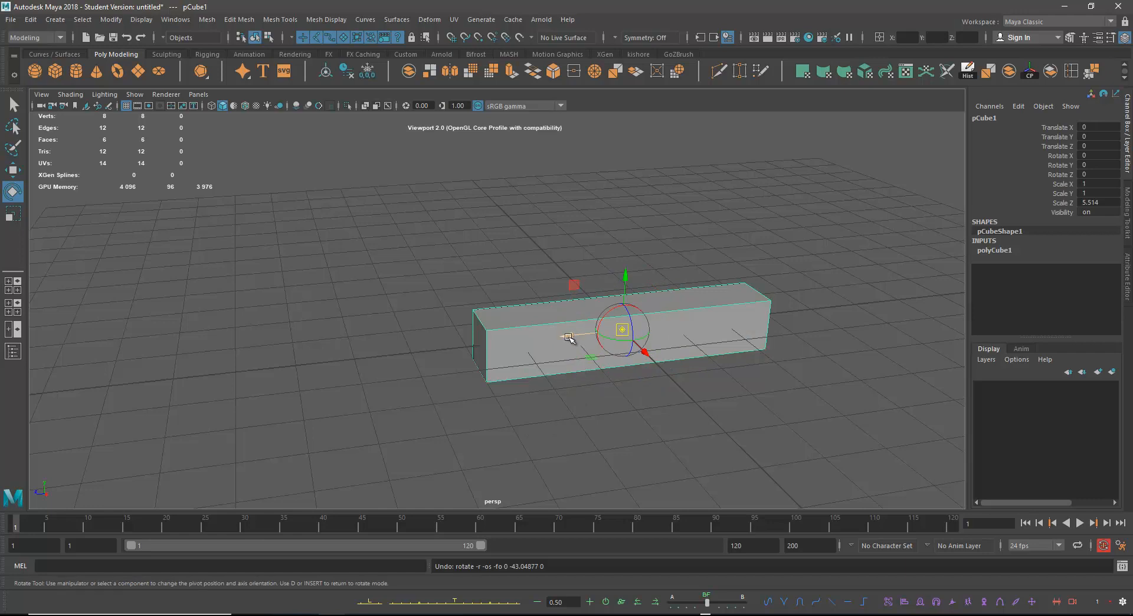
pyautogui.press('d')
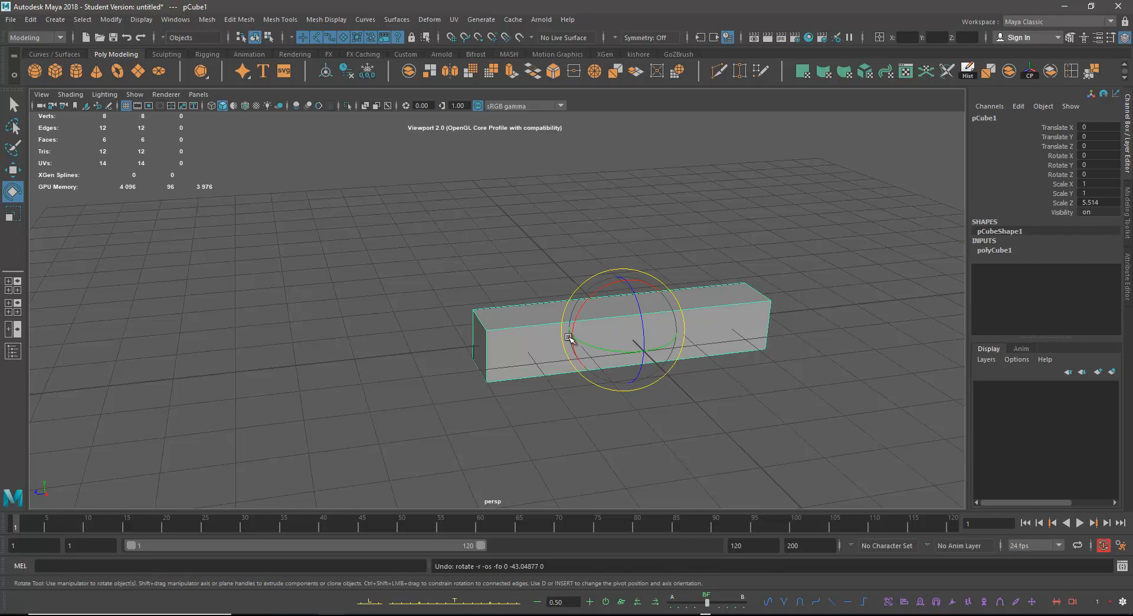
pyautogui.press('d')
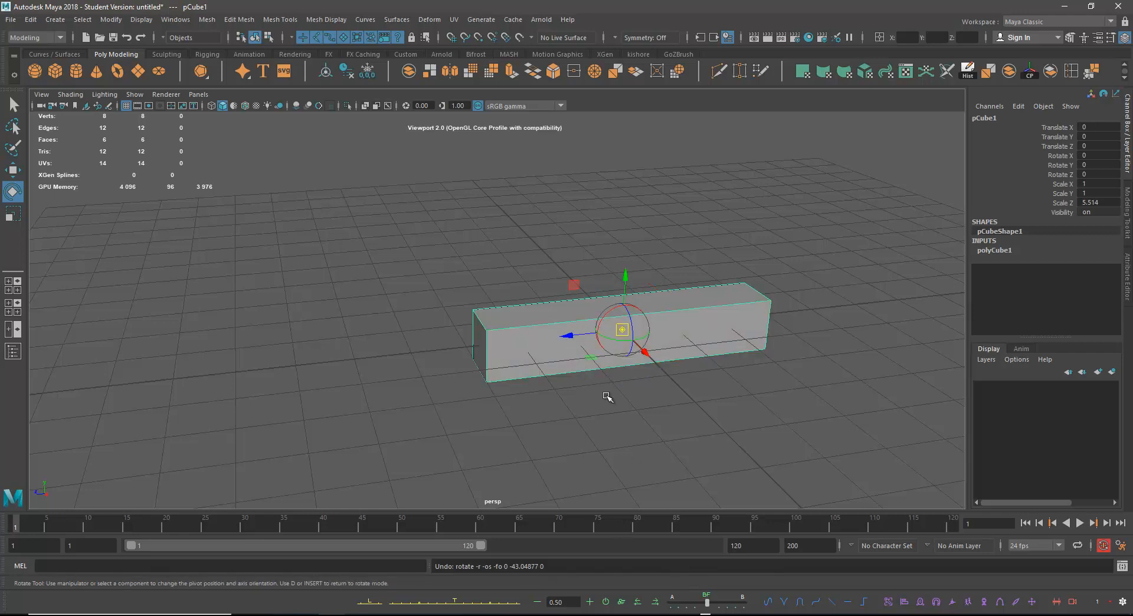
pyautogui.click(570, 336)
pyautogui.moveTo(572, 338); pyautogui.dragTo(436, 360)
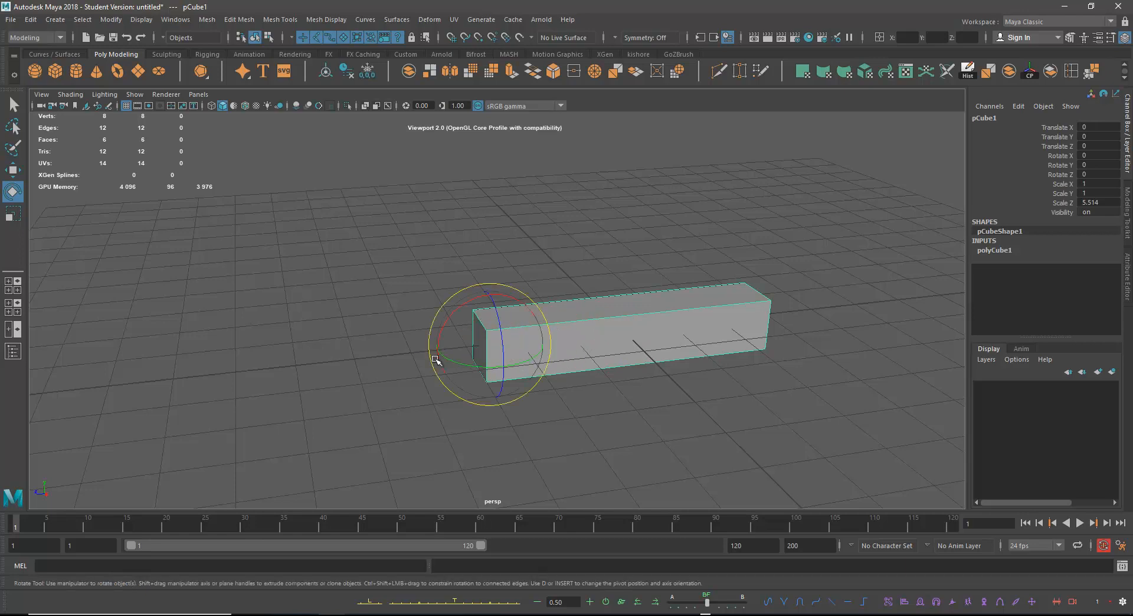
# - Try rotating the bar about 5.3 degrees around Y from its end pivot, and undo the rotation
pyautogui.moveTo(462, 367)
pyautogui.mouseDown()
pyautogui.moveTo(496, 371)
pyautogui.moveTo(574, 352)
pyautogui.moveTo(454, 379)
pyautogui.mouseUp()
pyautogui.hotkey('ctrl', 'z')
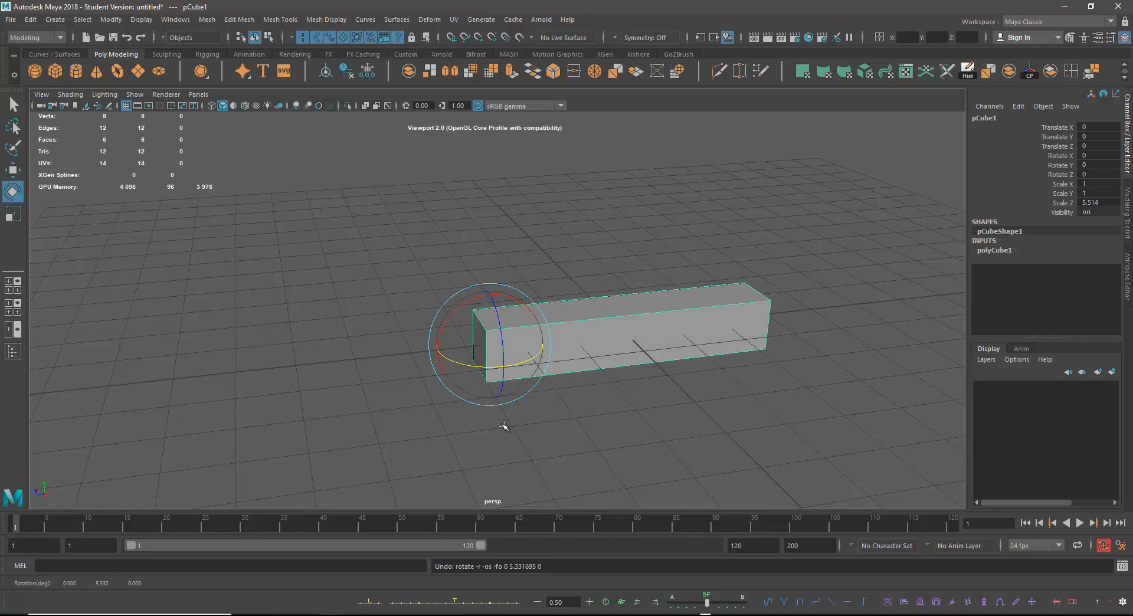
# - Move the bar to about -3.24 along Z so its end pivot sits near the world origin
pyautogui.keyDown('alt'); pyautogui.moveTo(632, 427); pyautogui.dragTo(584, 388, button='right'); pyautogui.keyUp('alt')
pyautogui.keyDown('alt'); pyautogui.moveTo(585, 388); pyautogui.dragTo(425, 372); pyautogui.keyUp('alt')
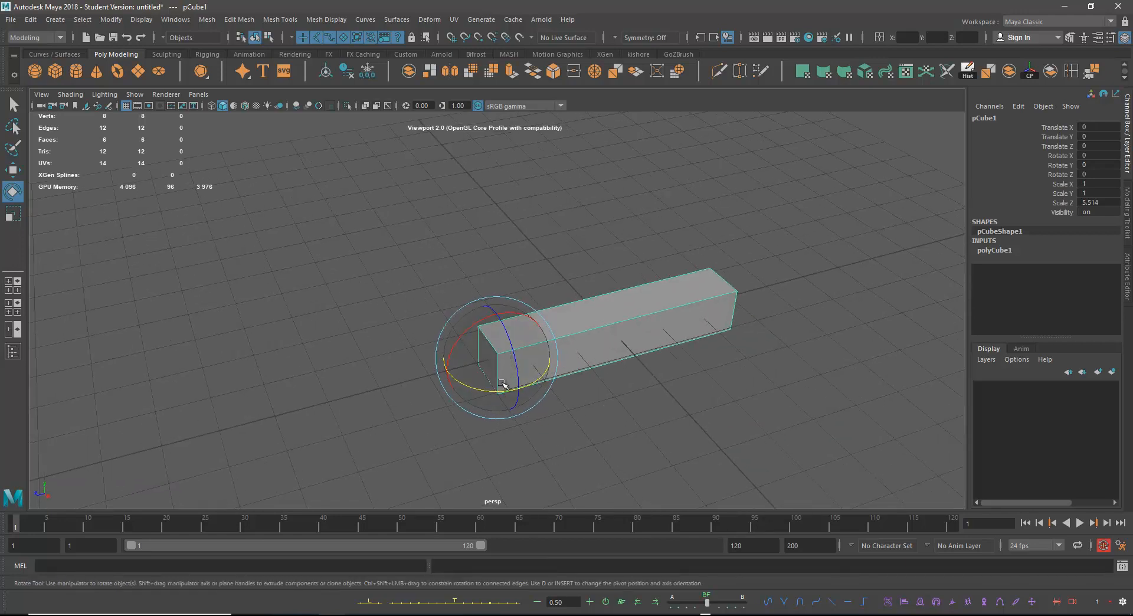
pyautogui.keyDown('alt'); pyautogui.moveTo(516, 405); pyautogui.dragTo(515, 415); pyautogui.keyUp('alt')
pyautogui.press('w')
pyautogui.moveTo(476, 356); pyautogui.dragTo(568, 335)
pyautogui.press('d')
pyautogui.press('d')
pyautogui.keyDown('alt'); pyautogui.moveTo(661, 401); pyautogui.dragTo(697, 369); pyautogui.keyUp('alt')
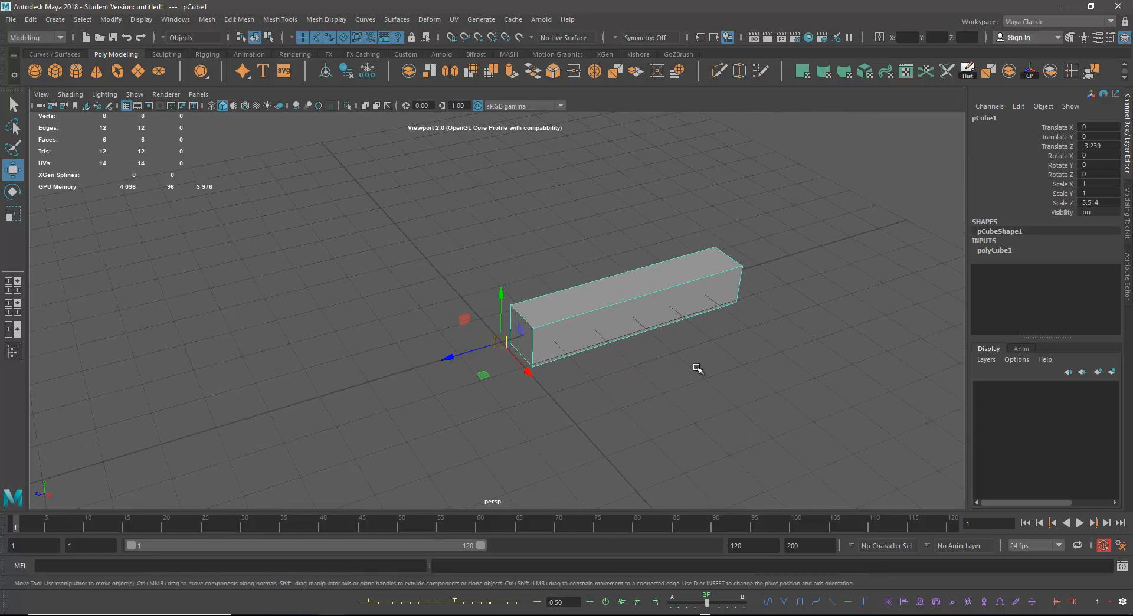
pyautogui.click(30, 19)
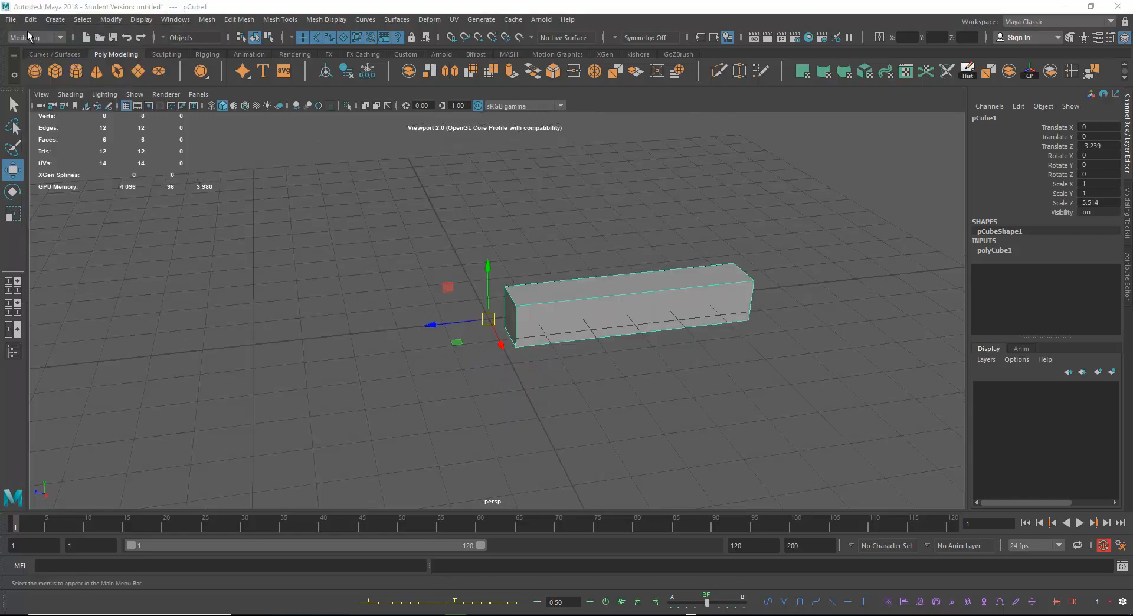
pyautogui.click(10, 20)
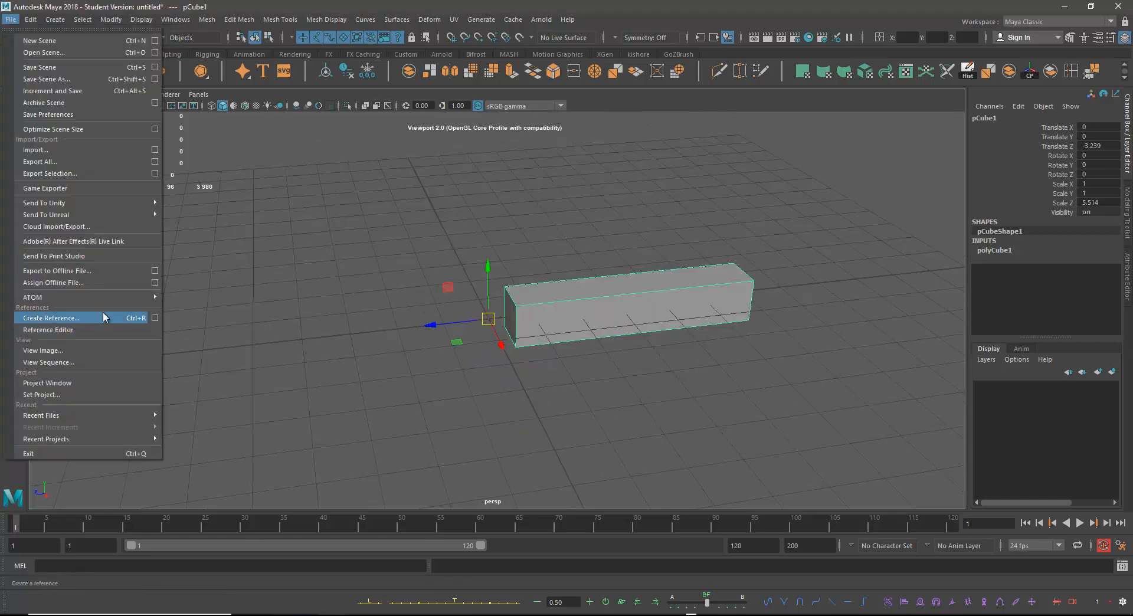
pyautogui.moveTo(28, 19)
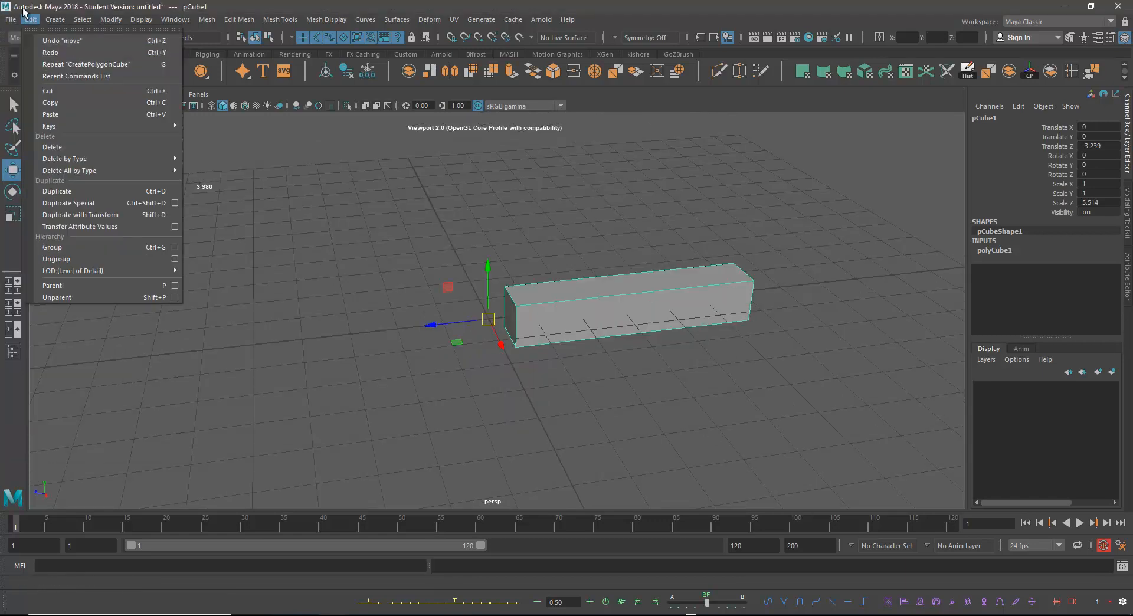
pyautogui.click(175, 203)
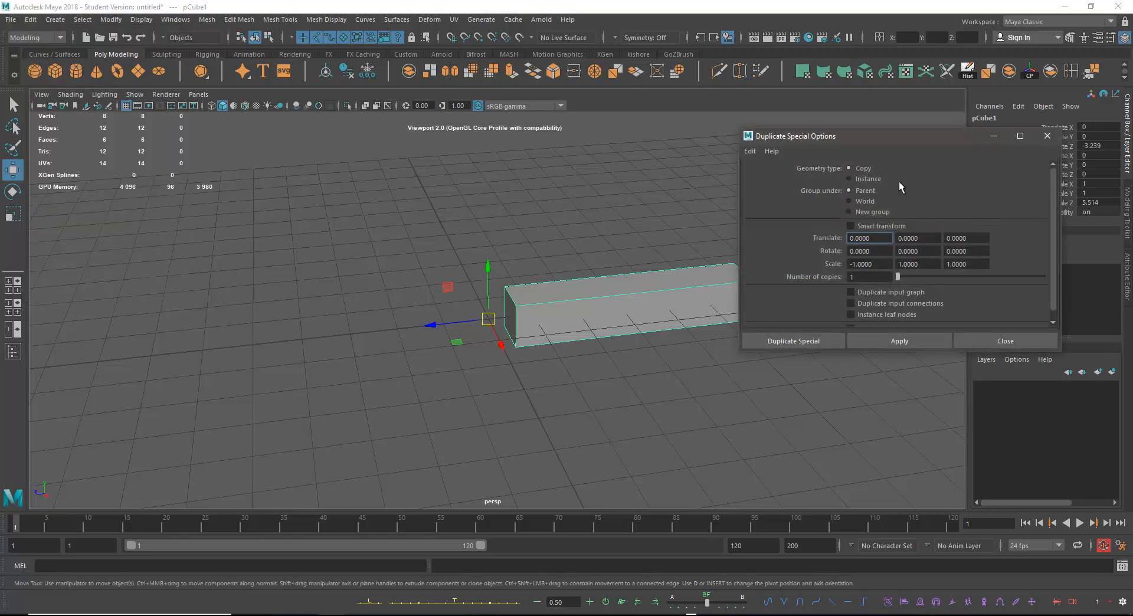
pyautogui.click(1013, 340)
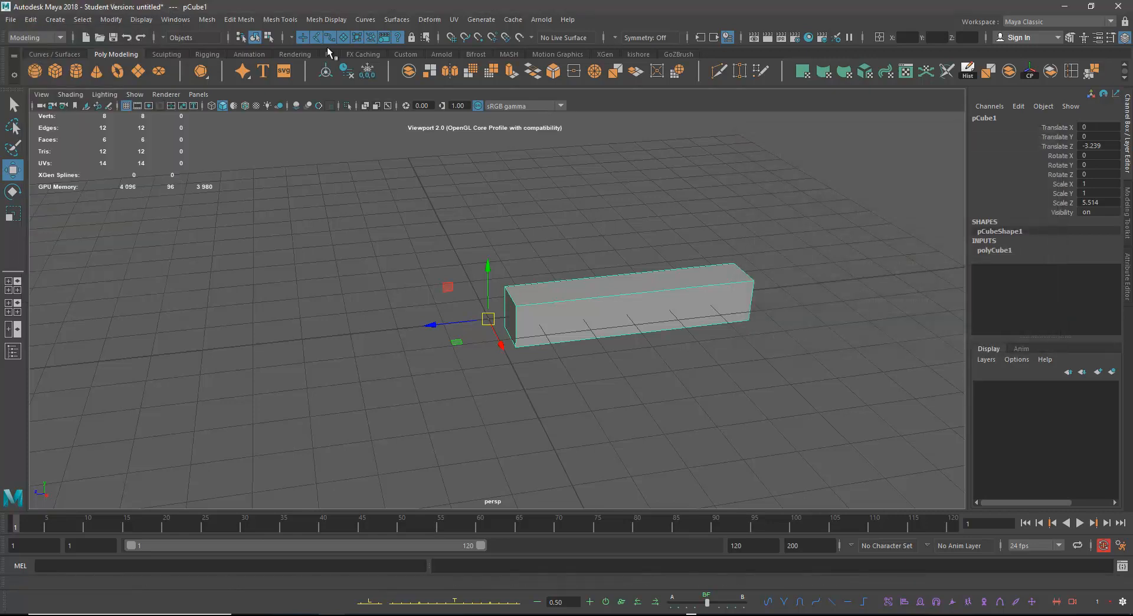
pyautogui.click(288, 21)
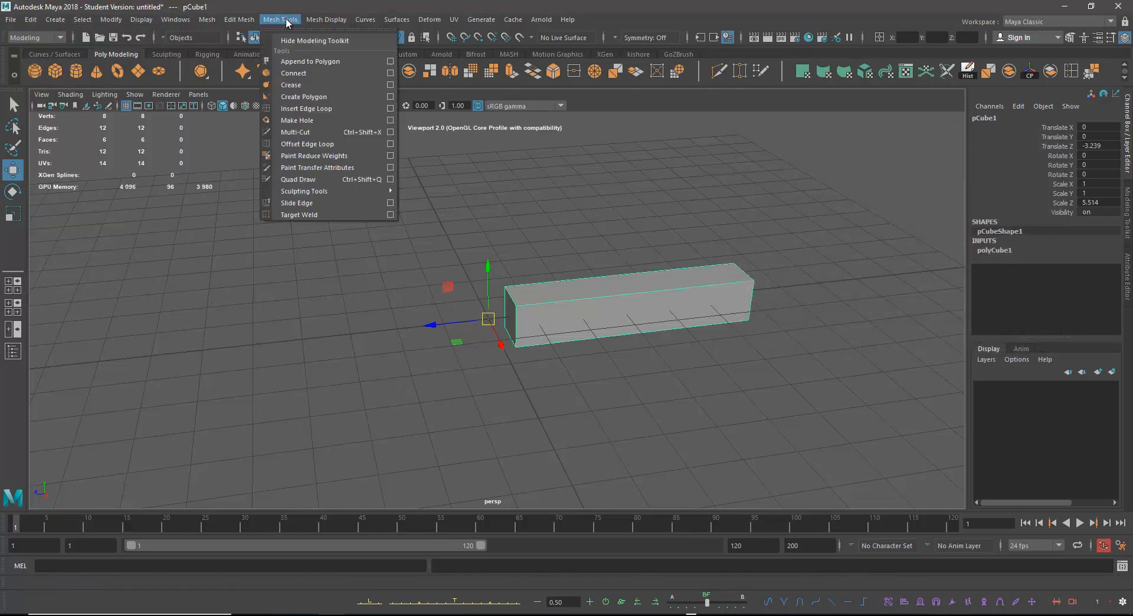
pyautogui.click(390, 73)
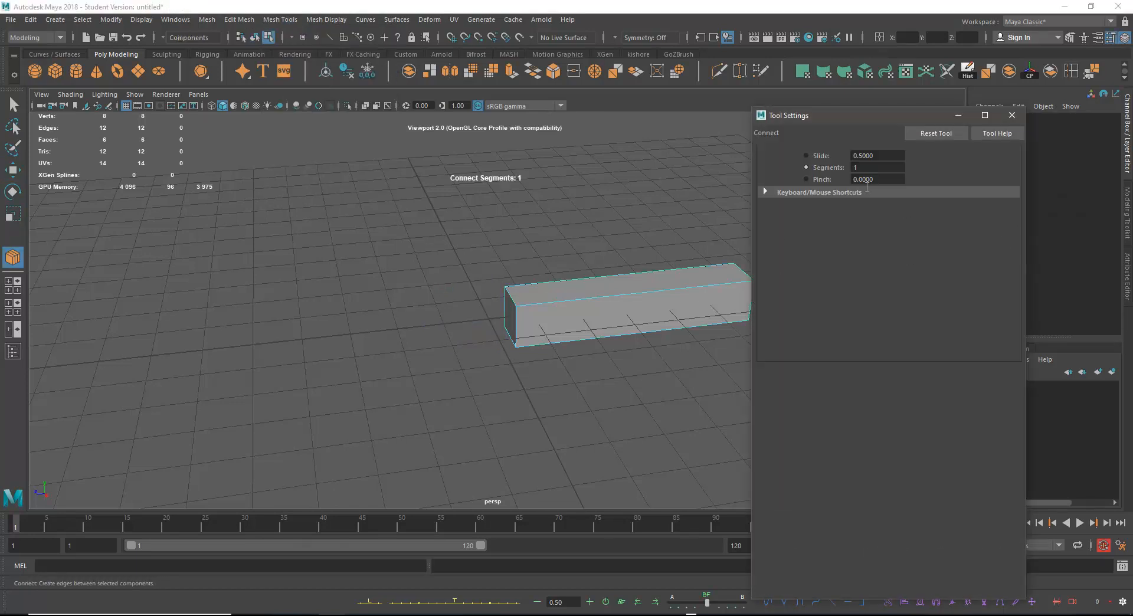
pyautogui.click(1013, 116)
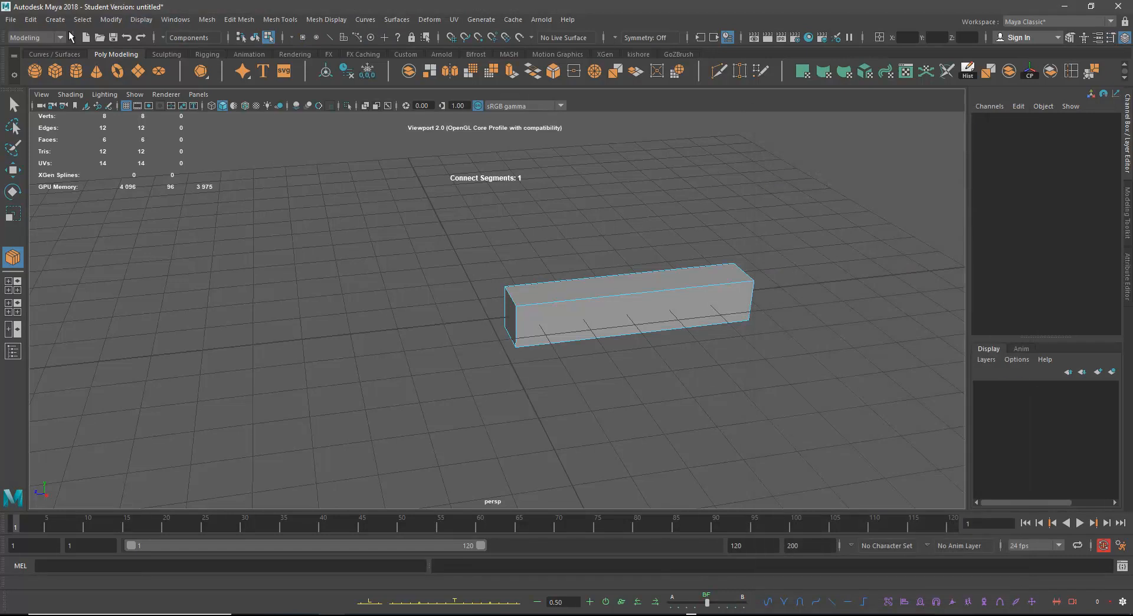
# - Open the Duplicate Special options and return the bar to object selection with the Move tool active
pyautogui.click(30, 20)
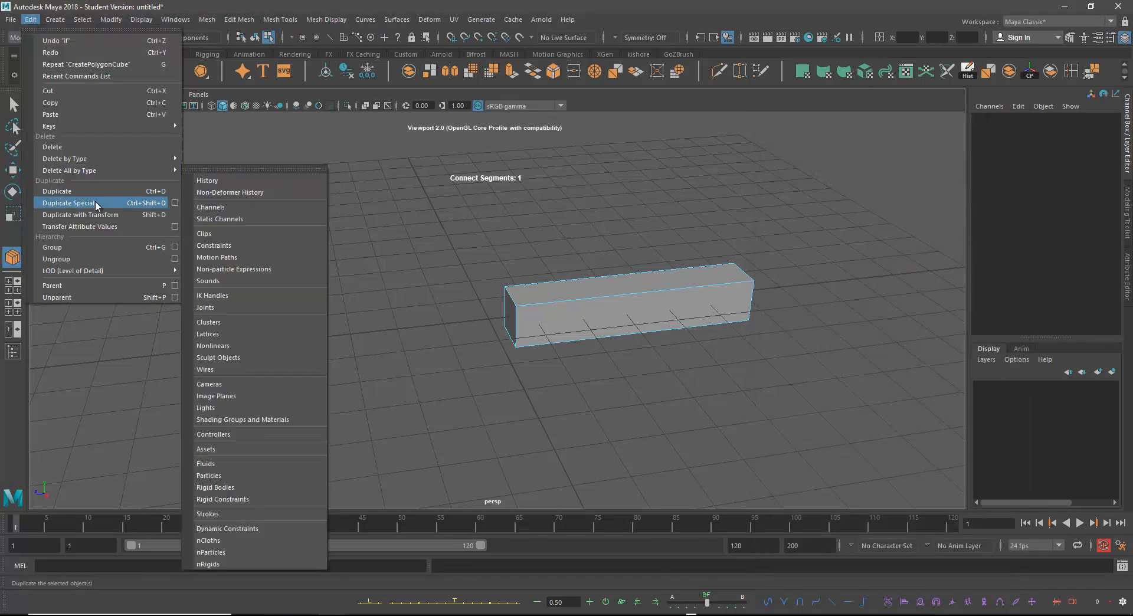
pyautogui.click(175, 203)
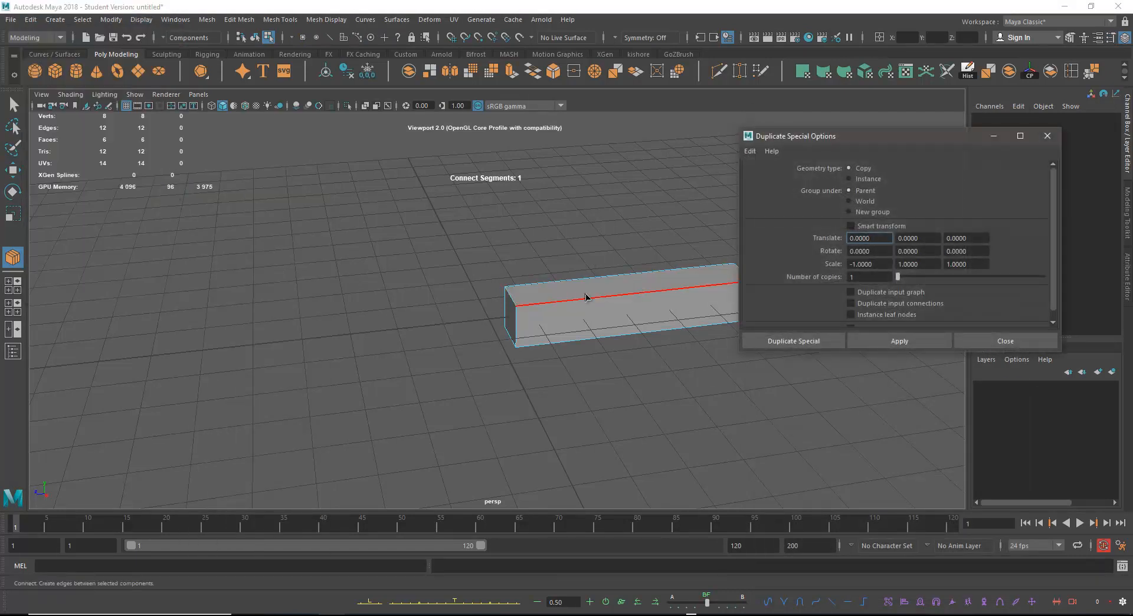
pyautogui.moveTo(585, 285); pyautogui.dragTo(793, 168, button='right')
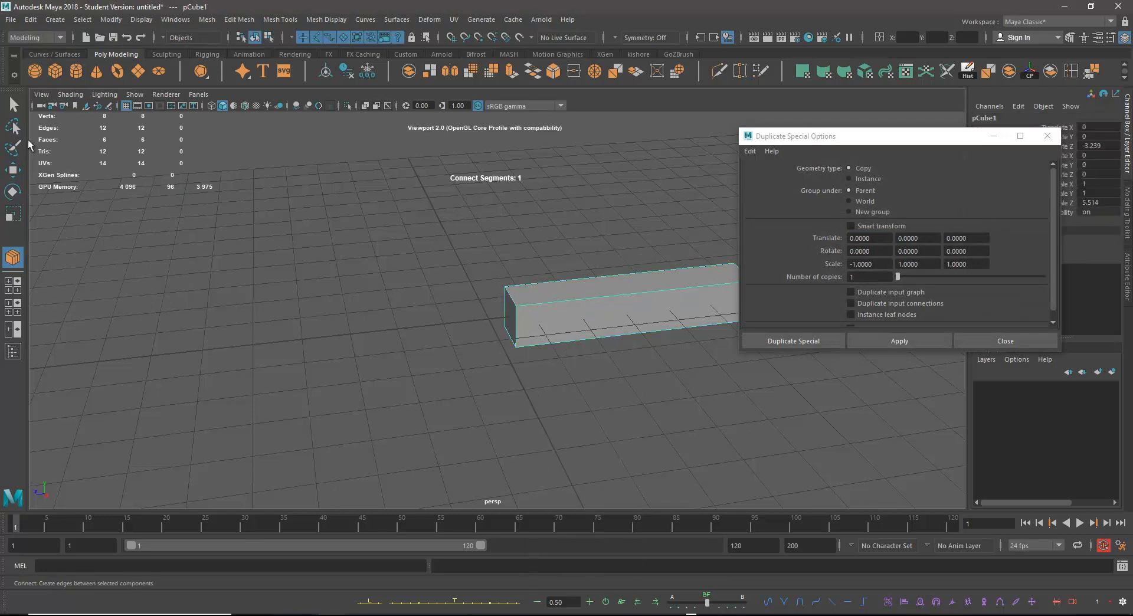
pyautogui.press('q')
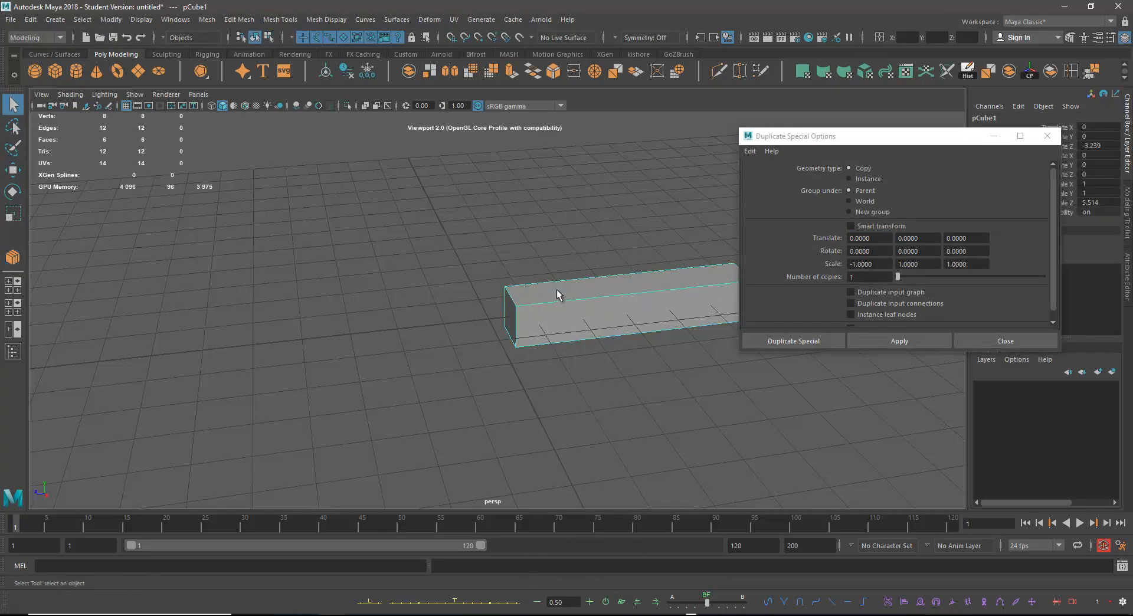
pyautogui.press('w')
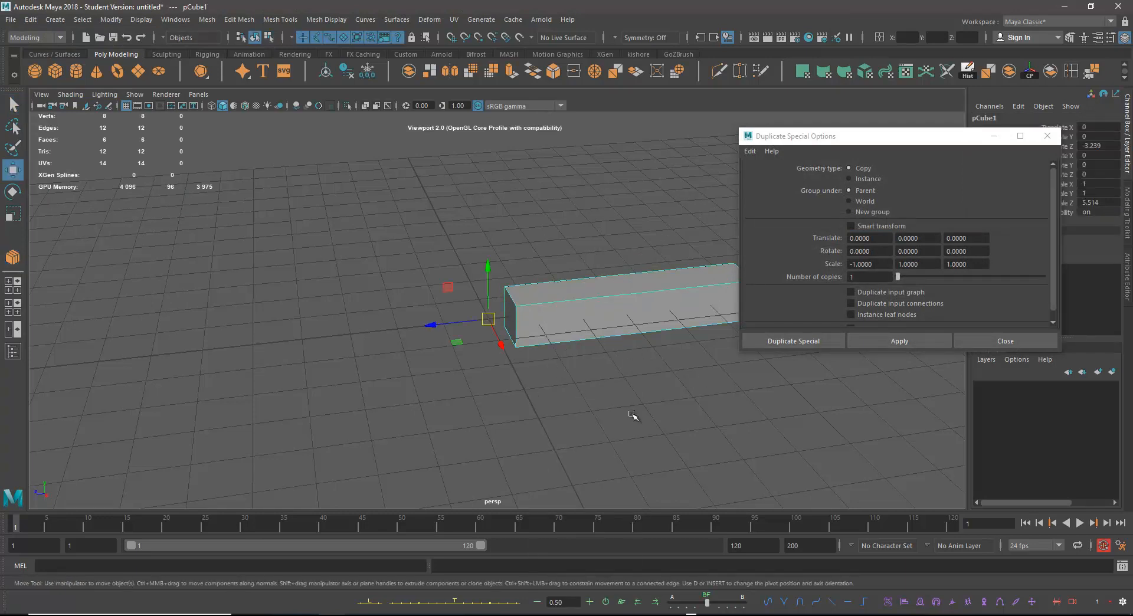
# - Reset the Duplicate Special settings to their defaults
pyautogui.scroll(-3, 572, 384)
pyautogui.keyDown('alt'); pyautogui.moveTo(568, 379); pyautogui.dragTo(569, 399, button='middle'); pyautogui.keyUp('alt')
pyautogui.click(750, 151)
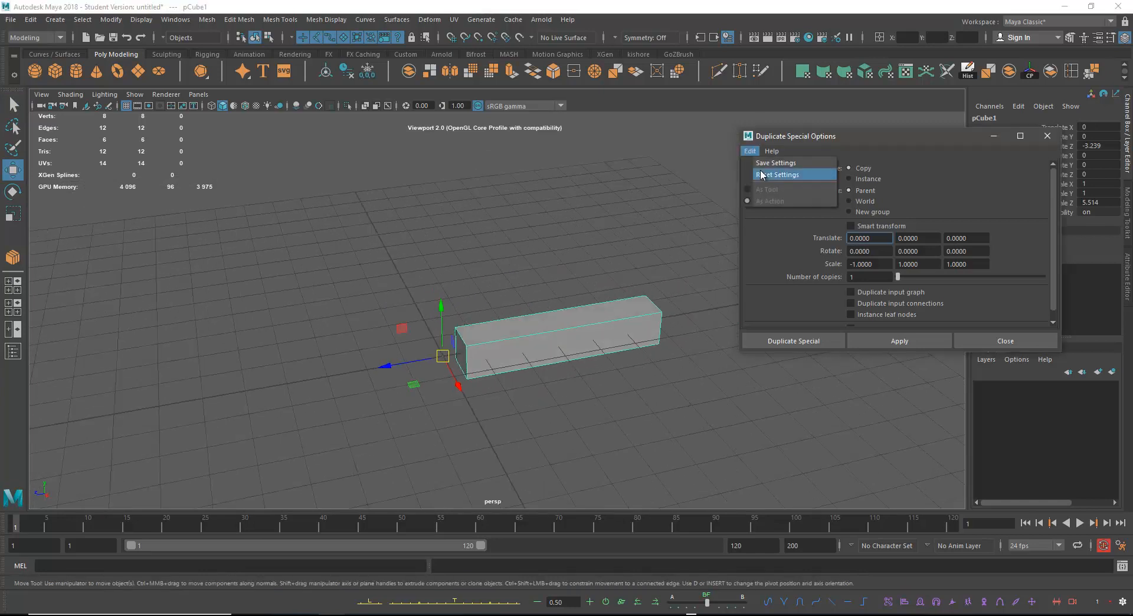
pyautogui.click(762, 176)
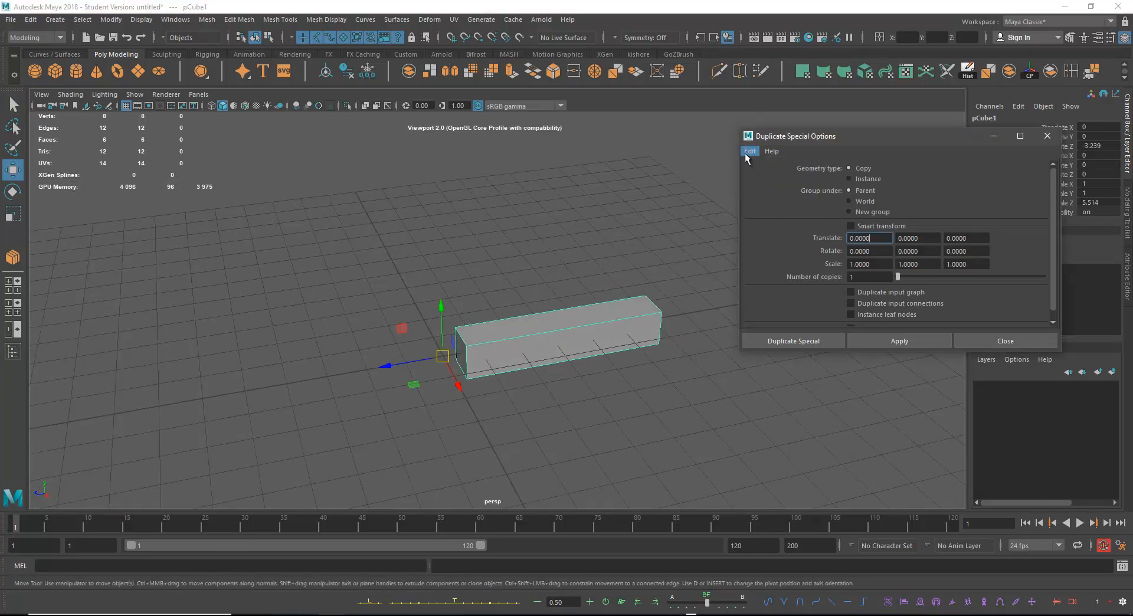
pyautogui.click(749, 152)
pyautogui.click(762, 177)
pyautogui.click(750, 152)
pyautogui.click(762, 175)
pyautogui.click(750, 153)
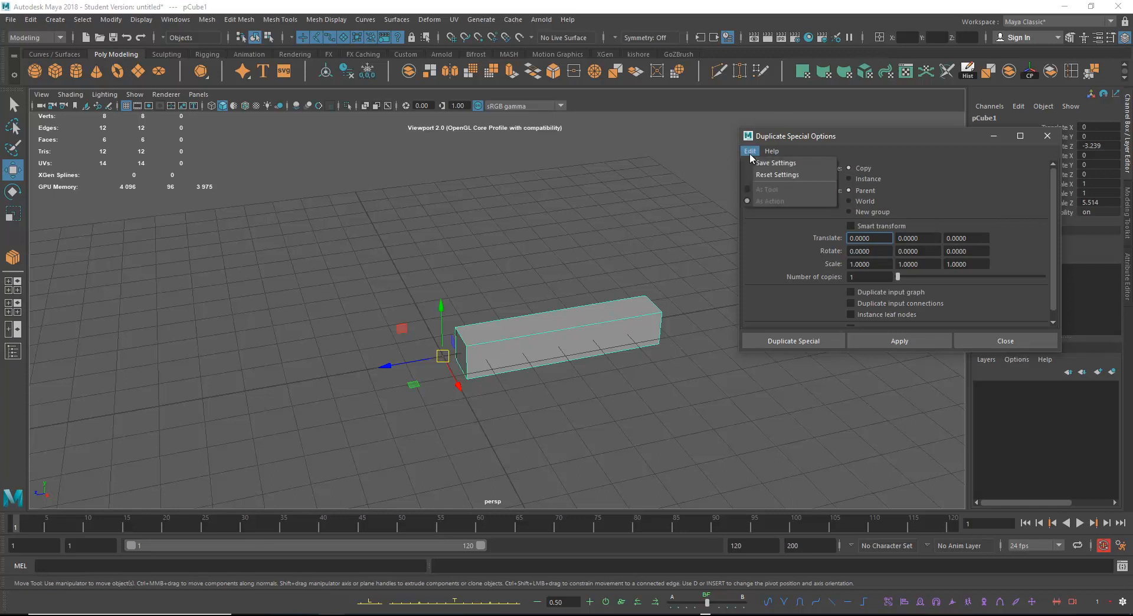
pyautogui.click(765, 180)
# - Try Duplicate Special scale values of 52 in X and 3 in Y, and reset the settings
pyautogui.click(880, 266)
pyautogui.press('Tab')
pyautogui.write('3')
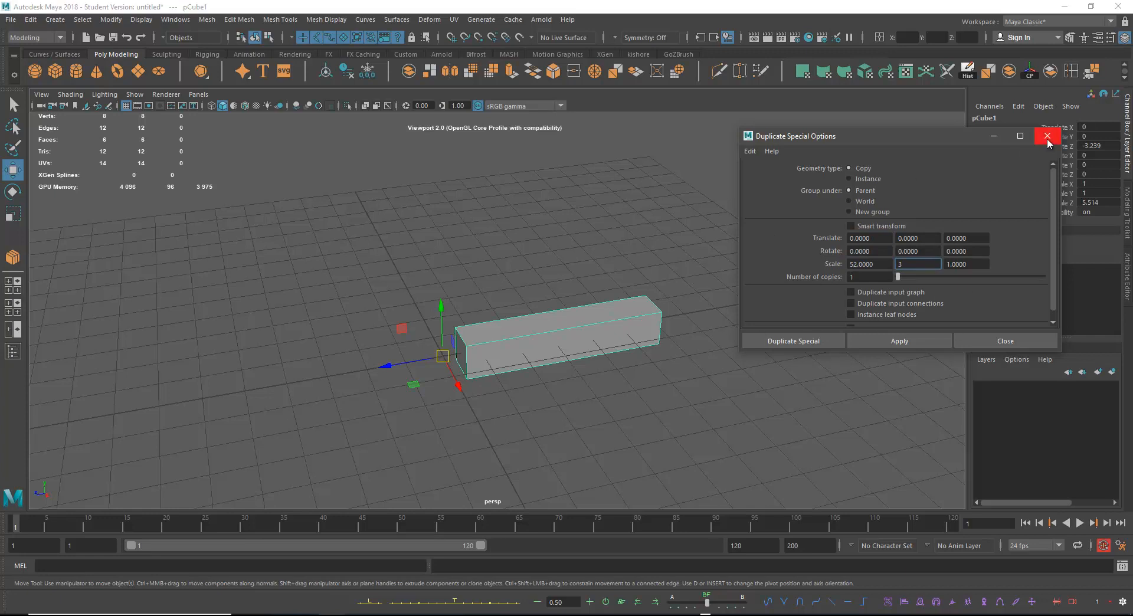
pyautogui.click(750, 151)
pyautogui.click(758, 176)
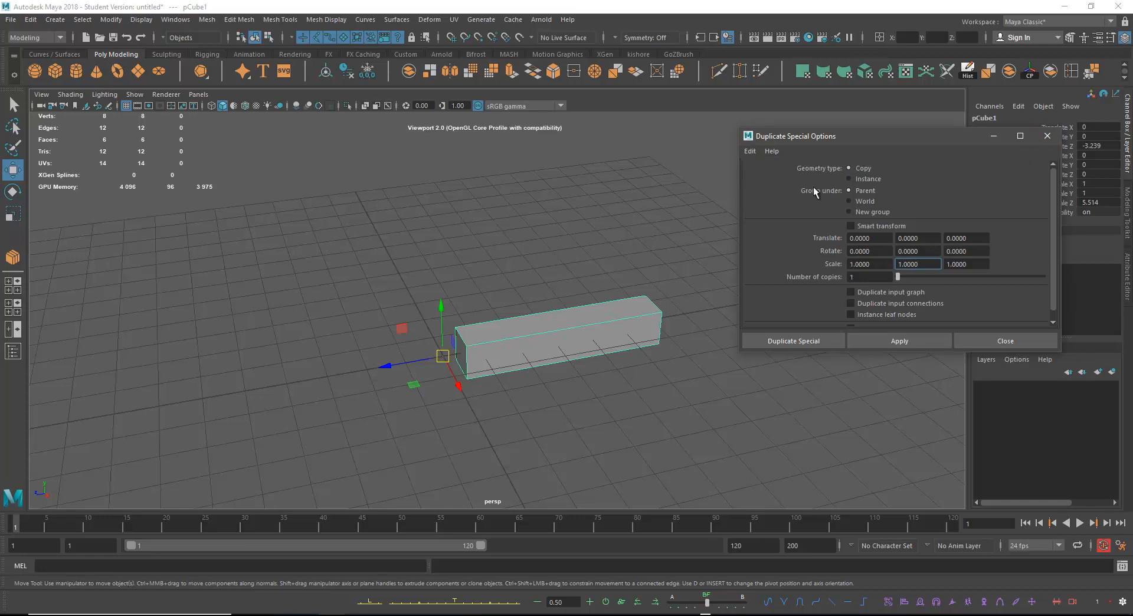
# - Set the number of copies for Duplicate Special to 9
pyautogui.keyDown('alt'); pyautogui.moveTo(566, 240); pyautogui.dragTo(581, 250); pyautogui.keyUp('alt')
pyautogui.keyDown('alt'); pyautogui.moveTo(584, 255); pyautogui.dragTo(577, 248, button='middle'); pyautogui.keyUp('alt')
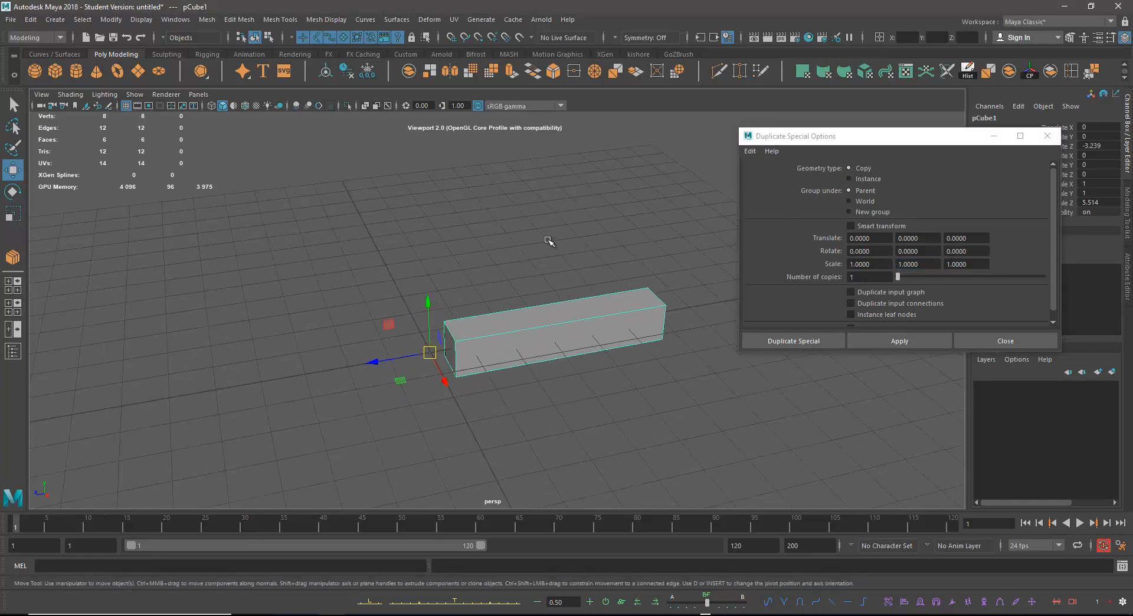
pyautogui.keyDown('alt'); pyautogui.moveTo(549, 240); pyautogui.dragTo(599, 276, button='right'); pyautogui.keyUp('alt')
pyautogui.keyDown('alt'); pyautogui.moveTo(599, 277); pyautogui.dragTo(595, 274, button='middle'); pyautogui.keyUp('alt')
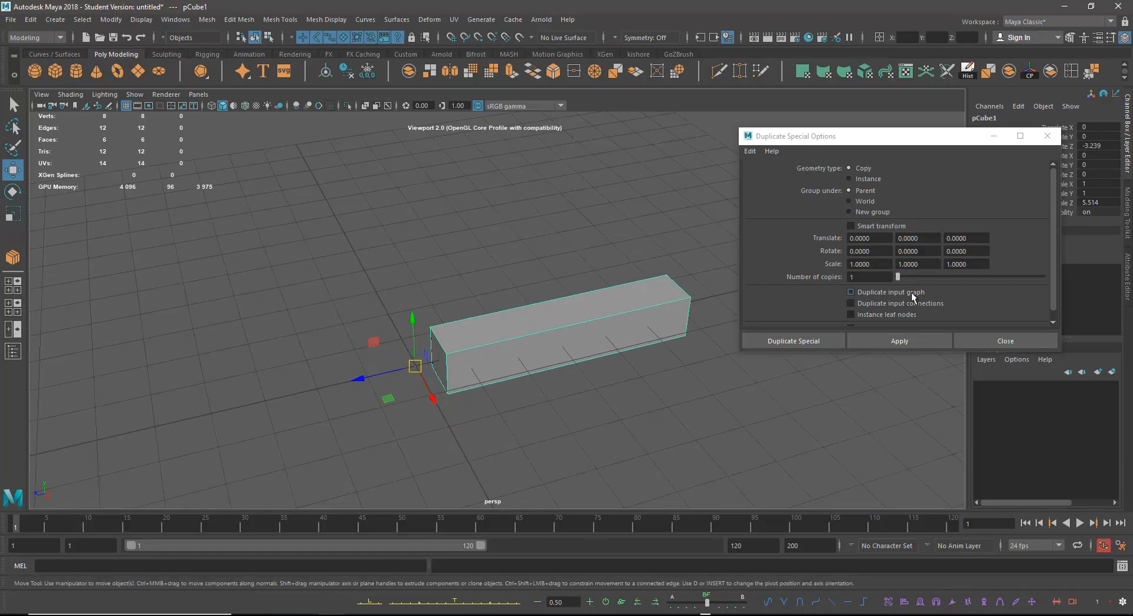
pyautogui.keyDown('alt'); pyautogui.moveTo(507, 319); pyautogui.dragTo(514, 367, button='middle'); pyautogui.keyUp('alt')
pyautogui.click(867, 275)
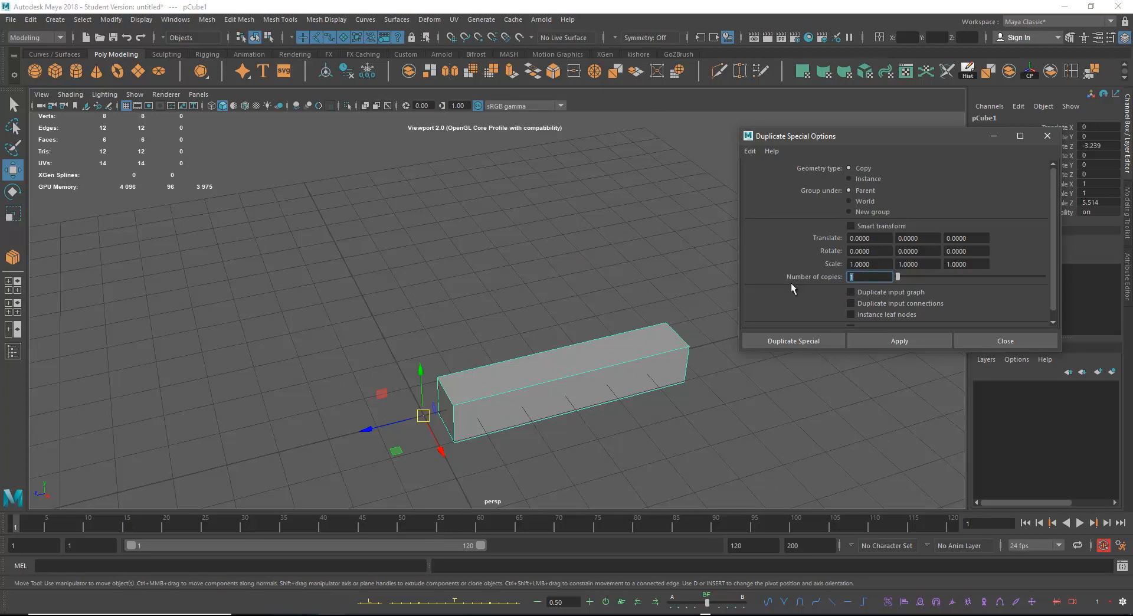
pyautogui.write('9')
# - Set the Duplicate Special Y translation to 2, leaving X and Z at 0
pyautogui.keyDown('alt'); pyautogui.moveTo(512, 411); pyautogui.dragTo(514, 388, button='right'); pyautogui.keyUp('alt')
pyautogui.keyDown('alt'); pyautogui.moveTo(515, 388); pyautogui.dragTo(489, 376, button='middle'); pyautogui.keyUp('alt')
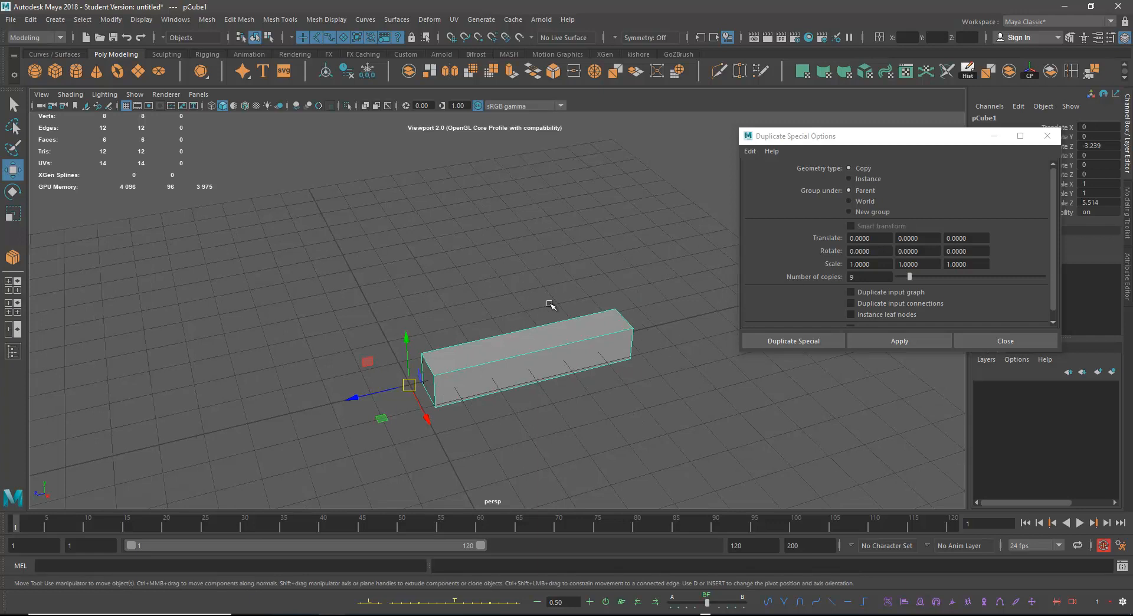
pyautogui.keyDown('alt'); pyautogui.moveTo(652, 408); pyautogui.dragTo(637, 380); pyautogui.keyUp('alt')
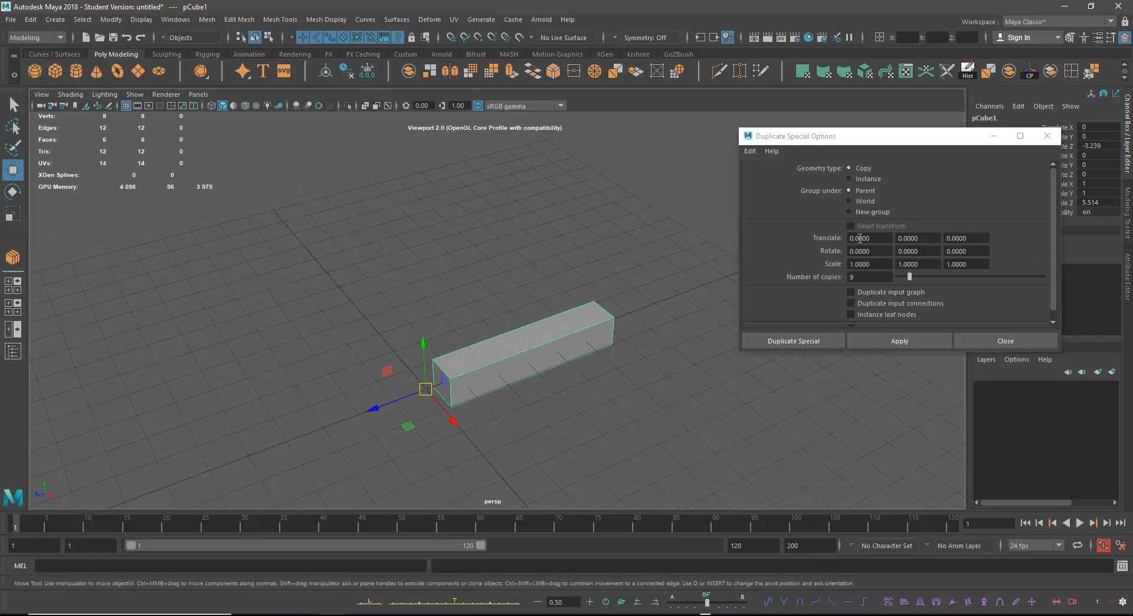
pyautogui.click(851, 239)
pyautogui.click(935, 238)
pyautogui.click(969, 238)
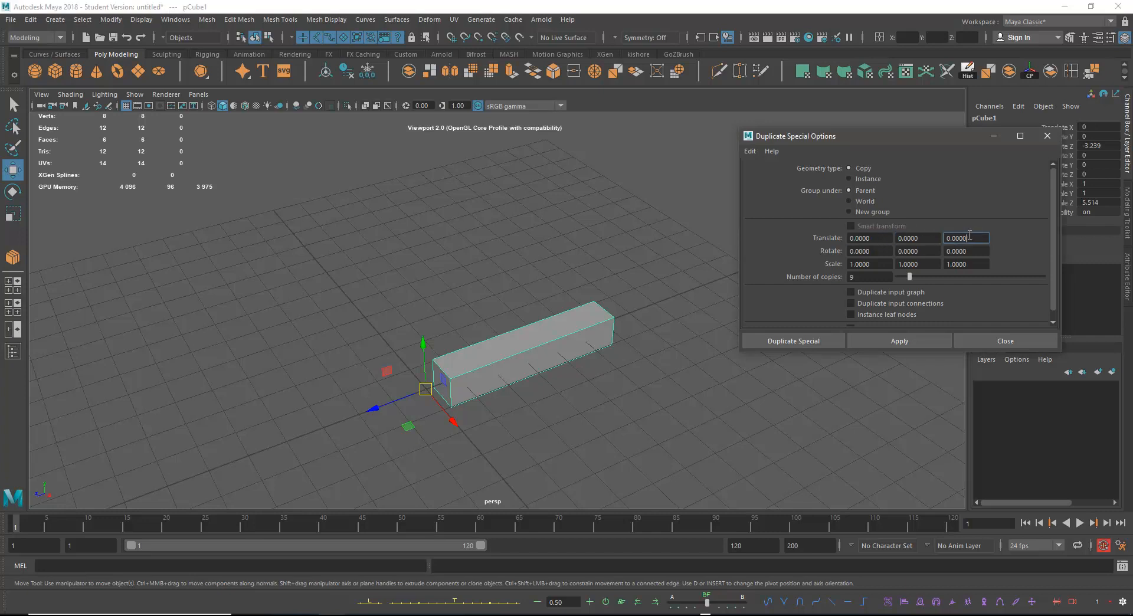
pyautogui.click(928, 238)
pyautogui.write('2')
# - Apply Duplicate Special to the bar to stack nine copies upward at 2-unit intervals, keeping the options open
pyautogui.keyDown('alt'); pyautogui.moveTo(602, 359); pyautogui.dragTo(655, 369, button='right'); pyautogui.keyUp('alt')
pyautogui.keyDown('alt'); pyautogui.moveTo(655, 369); pyautogui.dragTo(521, 382); pyautogui.keyUp('alt')
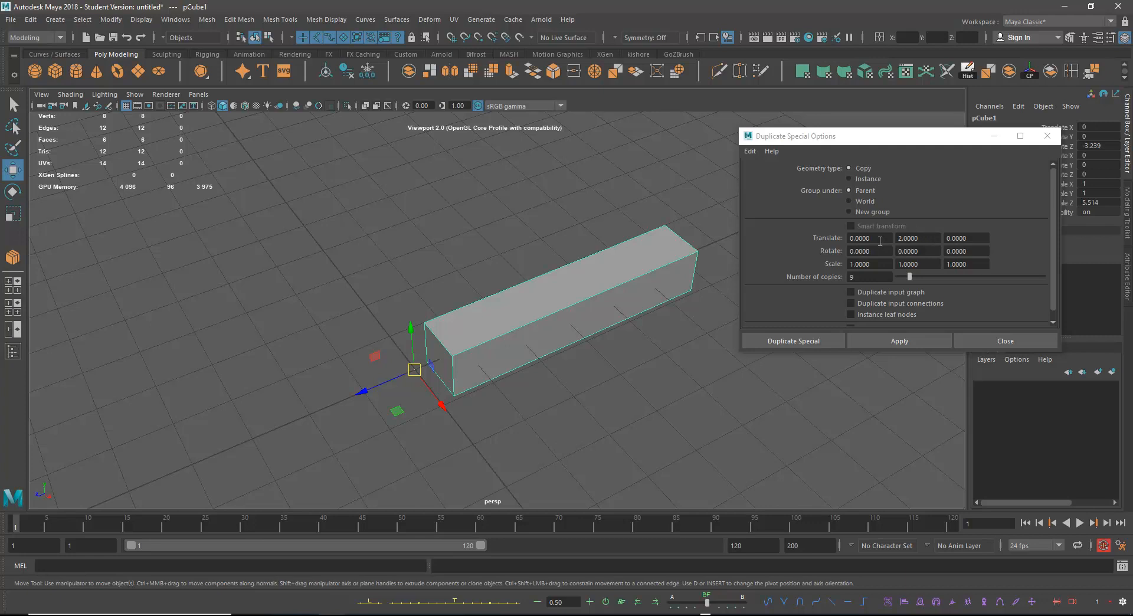
pyautogui.keyDown('alt'); pyautogui.moveTo(556, 324); pyautogui.dragTo(562, 279); pyautogui.keyUp('alt')
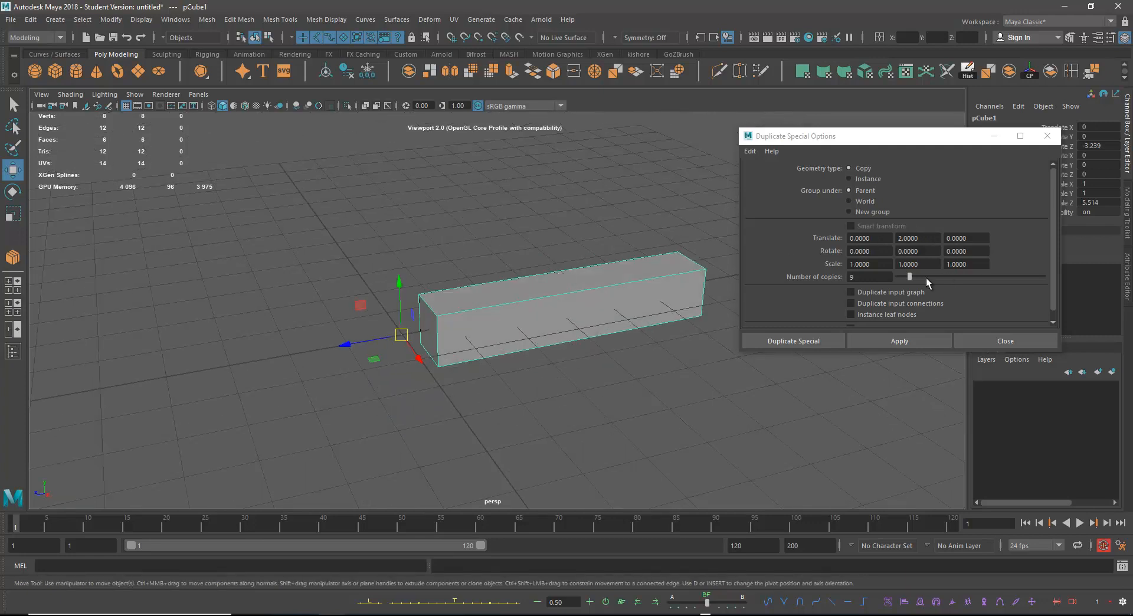
pyautogui.keyDown('alt'); pyautogui.moveTo(622, 368); pyautogui.dragTo(597, 352, button='right'); pyautogui.keyUp('alt')
pyautogui.keyDown('alt'); pyautogui.moveTo(597, 352); pyautogui.dragTo(587, 357, button='middle'); pyautogui.keyUp('alt')
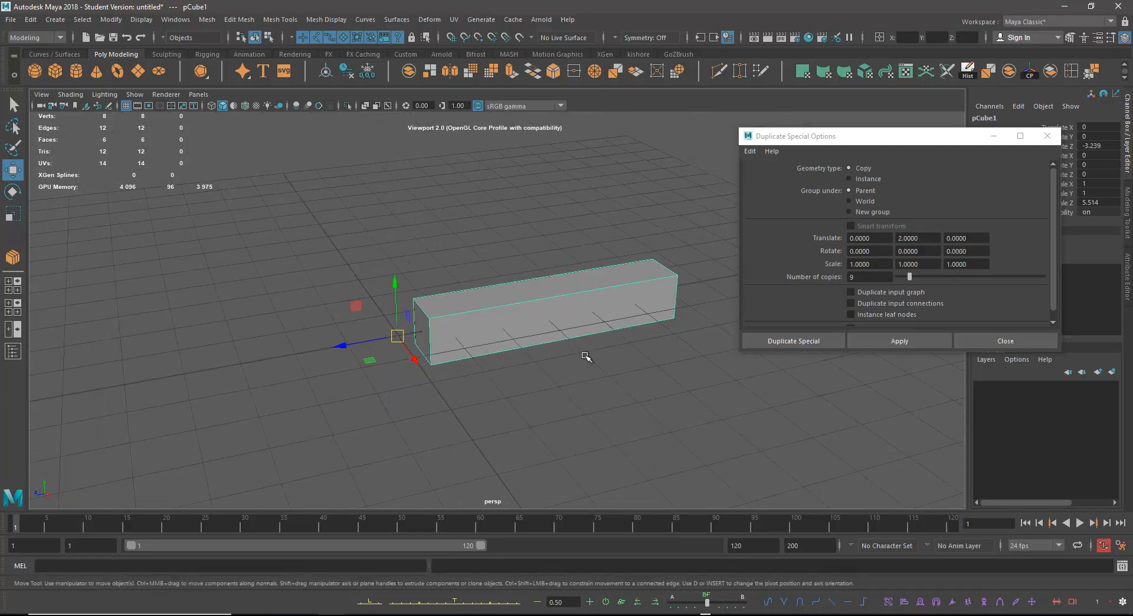
pyautogui.keyDown('alt'); pyautogui.moveTo(637, 376); pyautogui.dragTo(577, 345, button='right'); pyautogui.keyUp('alt')
pyautogui.keyDown('alt'); pyautogui.moveTo(578, 344); pyautogui.dragTo(590, 416, button='middle'); pyautogui.keyUp('alt')
pyautogui.keyDown('alt'); pyautogui.moveTo(597, 421); pyautogui.dragTo(589, 400, button='right'); pyautogui.keyUp('alt')
pyautogui.moveTo(589, 400)
pyautogui.keyDown('alt'); pyautogui.mouseDown()
pyautogui.moveTo(600, 407)
pyautogui.moveTo(597, 396)
pyautogui.mouseUp(); pyautogui.keyUp('alt')
pyautogui.click(866, 342)
pyautogui.keyDown('alt'); pyautogui.moveTo(501, 354); pyautogui.dragTo(528, 333); pyautogui.keyUp('alt')
pyautogui.keyDown('alt'); pyautogui.moveTo(529, 333); pyautogui.dragTo(525, 266, button='middle'); pyautogui.keyUp('alt')
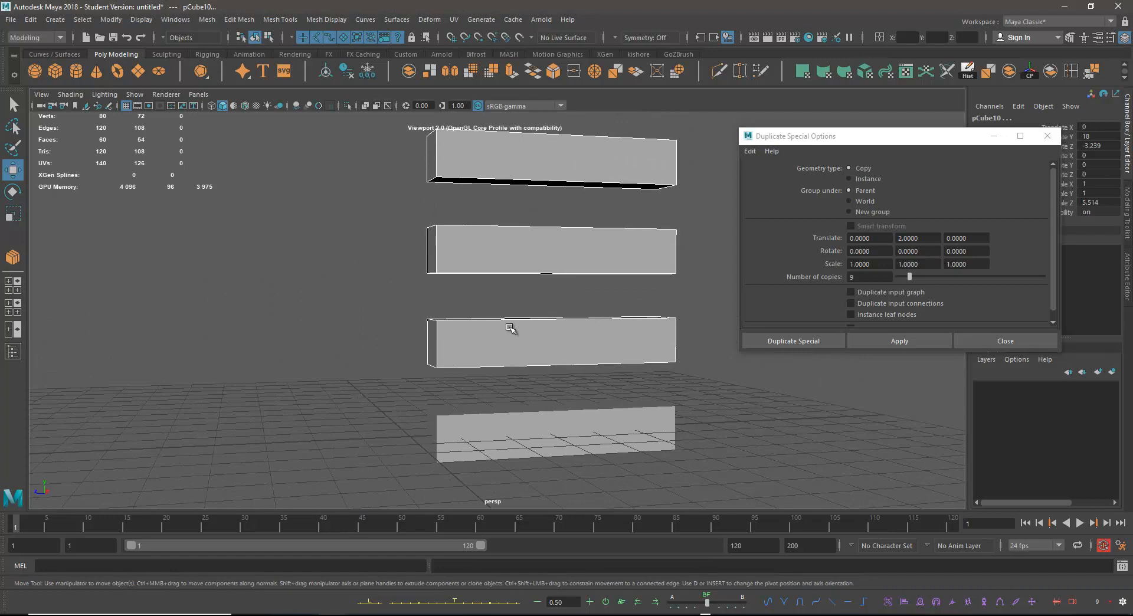
# - Examine the vertical stack of duplicated bars from several angles and deselect it
pyautogui.keyDown('alt'); pyautogui.moveTo(552, 371); pyautogui.dragTo(548, 288, button='middle'); pyautogui.keyUp('alt')
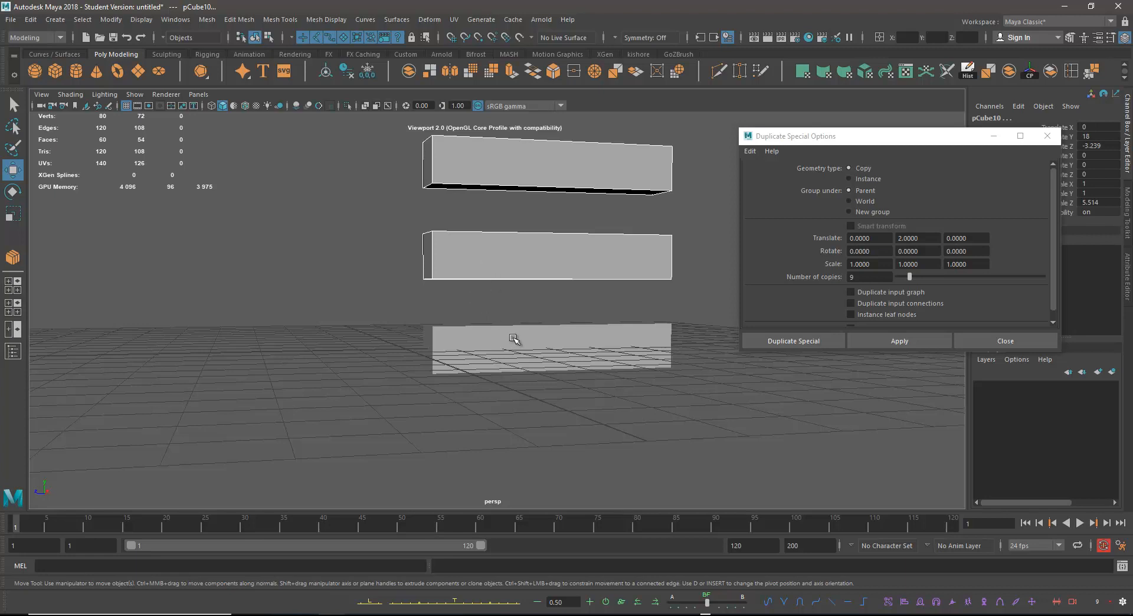
pyautogui.keyDown('alt'); pyautogui.moveTo(504, 339); pyautogui.dragTo(491, 313); pyautogui.keyUp('alt')
pyautogui.keyDown('alt'); pyautogui.moveTo(491, 313); pyautogui.dragTo(566, 400, button='middle'); pyautogui.keyUp('alt')
pyautogui.keyDown('alt'); pyautogui.moveTo(566, 400); pyautogui.dragTo(531, 286, button='right'); pyautogui.keyUp('alt')
pyautogui.keyDown('alt'); pyautogui.moveTo(531, 286); pyautogui.dragTo(525, 392, button='middle'); pyautogui.keyUp('alt')
pyautogui.keyDown('alt'); pyautogui.moveTo(525, 393); pyautogui.dragTo(521, 354, button='right'); pyautogui.keyUp('alt')
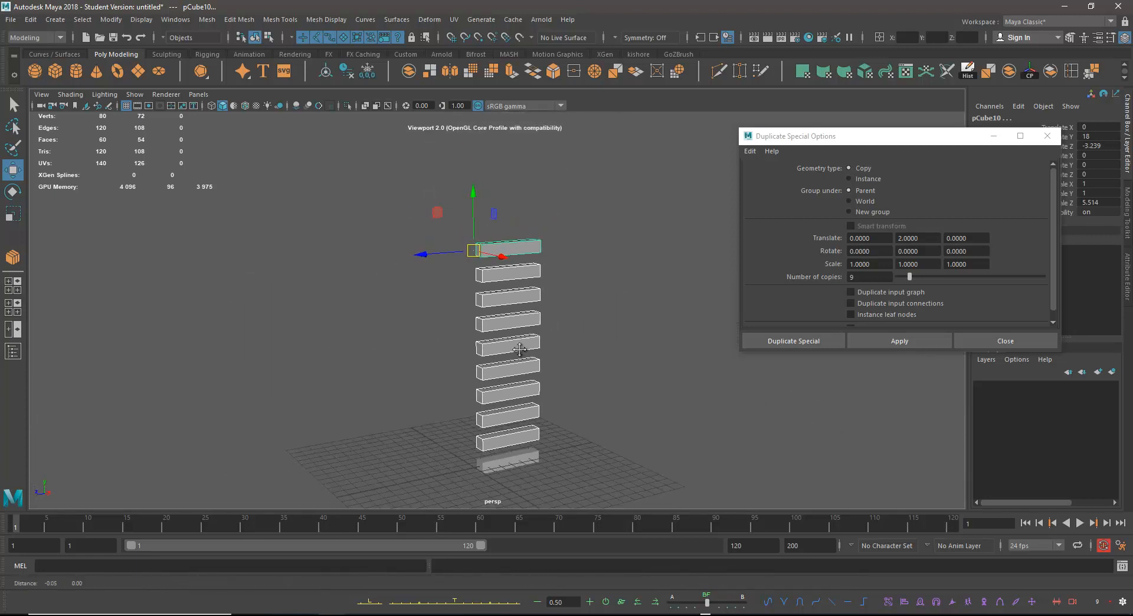
pyautogui.keyDown('alt'); pyautogui.moveTo(521, 354); pyautogui.dragTo(517, 319, button='middle'); pyautogui.keyUp('alt')
pyautogui.click(587, 301)
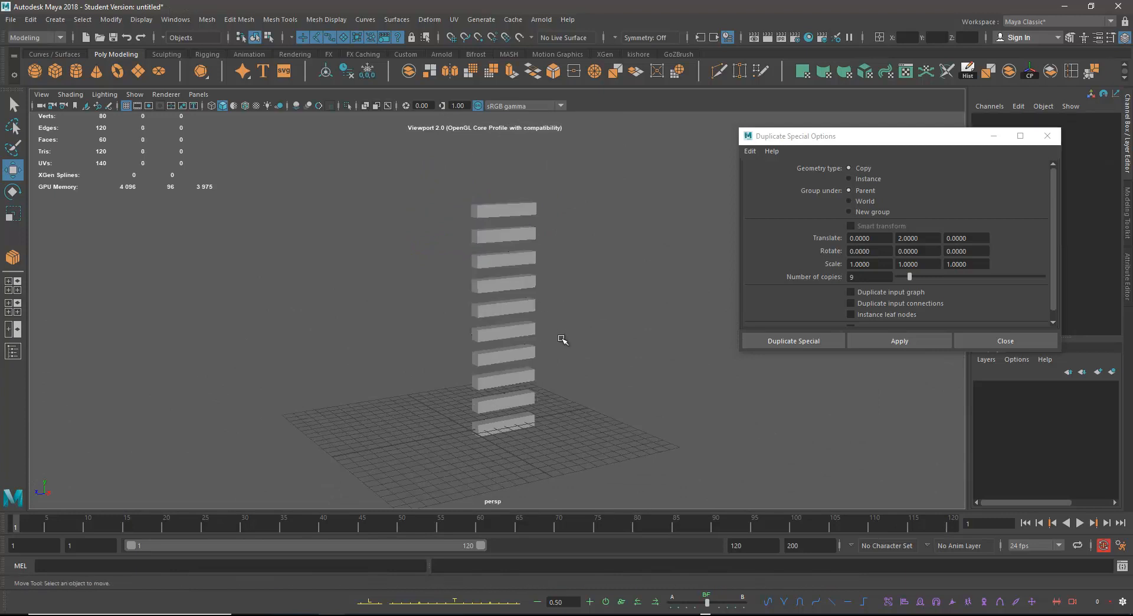
pyautogui.keyDown('alt'); pyautogui.moveTo(530, 318); pyautogui.dragTo(547, 283); pyautogui.keyUp('alt')
# - Delete the nine stacked copies and select the original bar
pyautogui.hotkey('ctrl', 'z')
pyautogui.press('Delete')
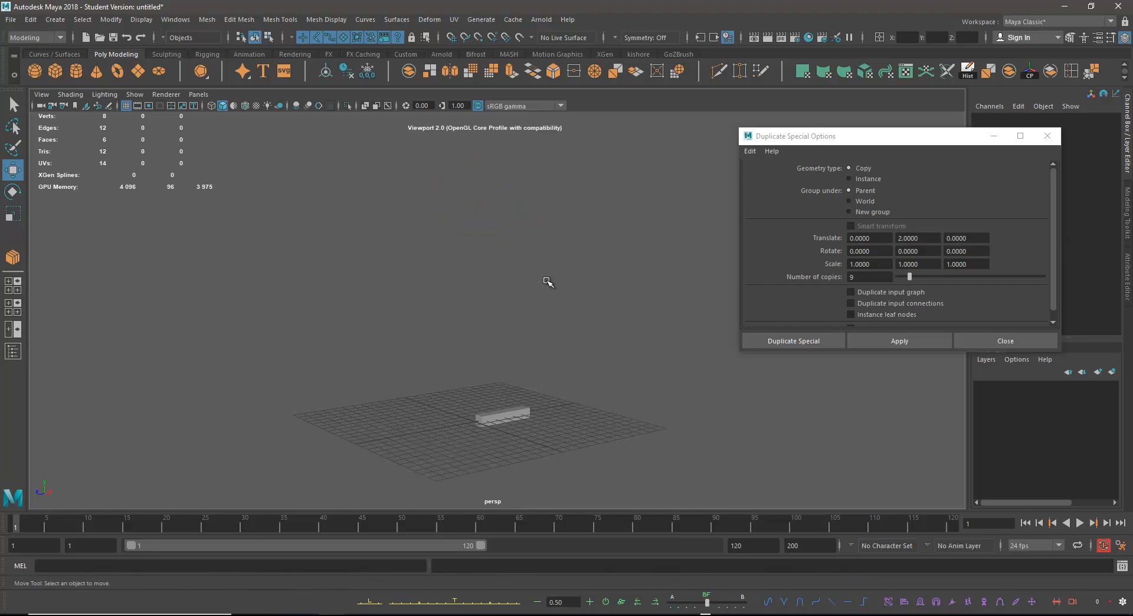
pyautogui.keyDown('alt'); pyautogui.moveTo(465, 343); pyautogui.dragTo(514, 235, button='middle'); pyautogui.keyUp('alt')
pyautogui.moveTo(529, 285); pyautogui.dragTo(571, 381)
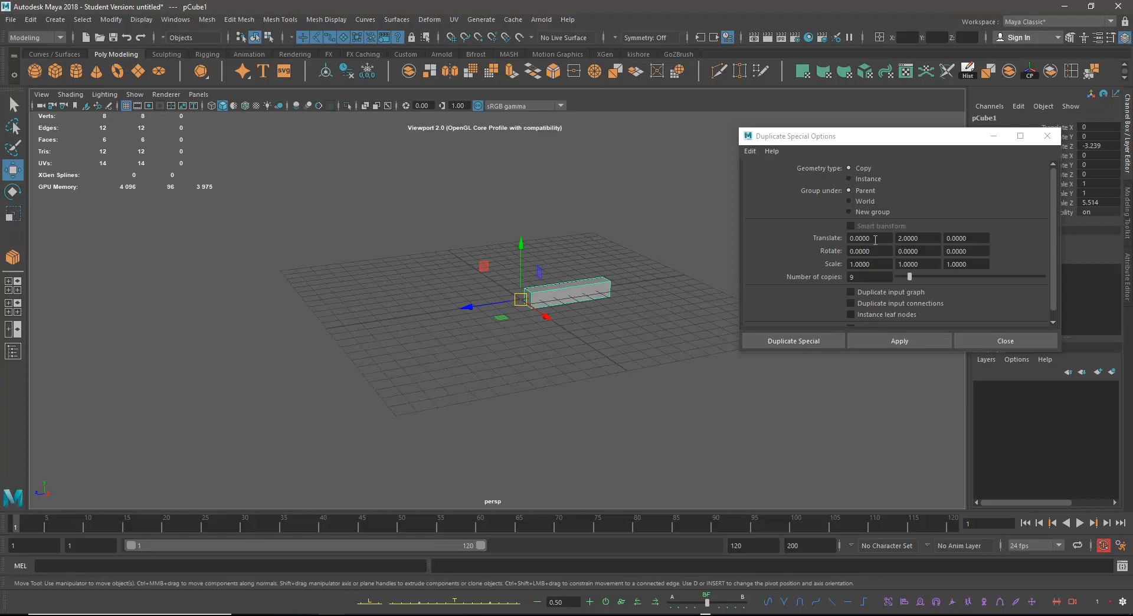
# - Try Duplicate Special with a translation of 2 in both X and Y for nine diagonal copies, and undo them
pyautogui.keyDown('alt'); pyautogui.moveTo(600, 270); pyautogui.dragTo(609, 269); pyautogui.keyUp('alt')
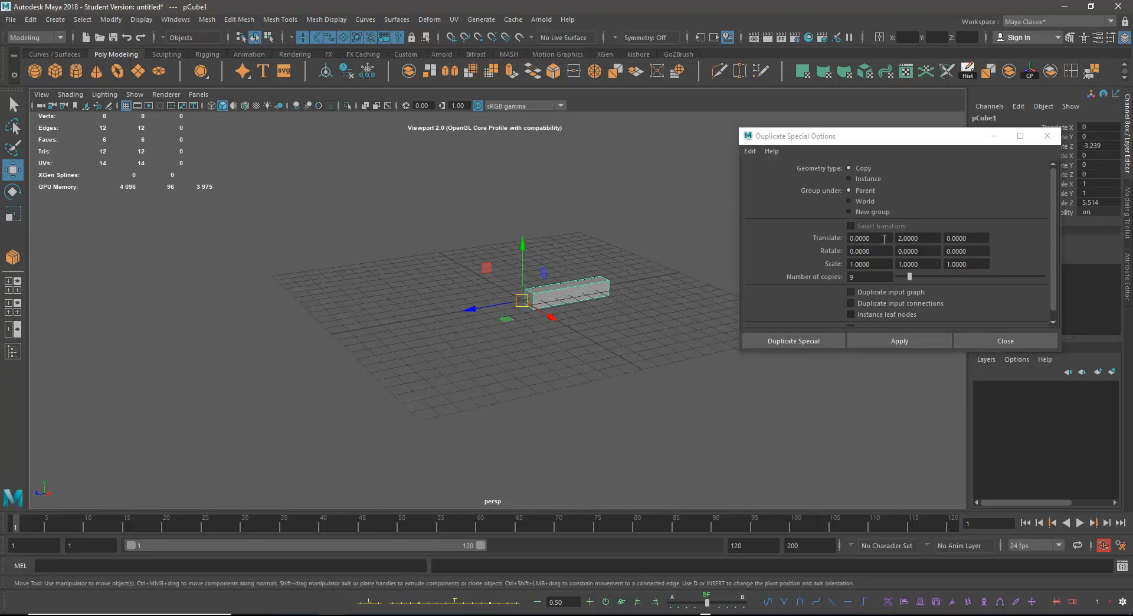
pyautogui.click(741, 244)
pyautogui.write('2')
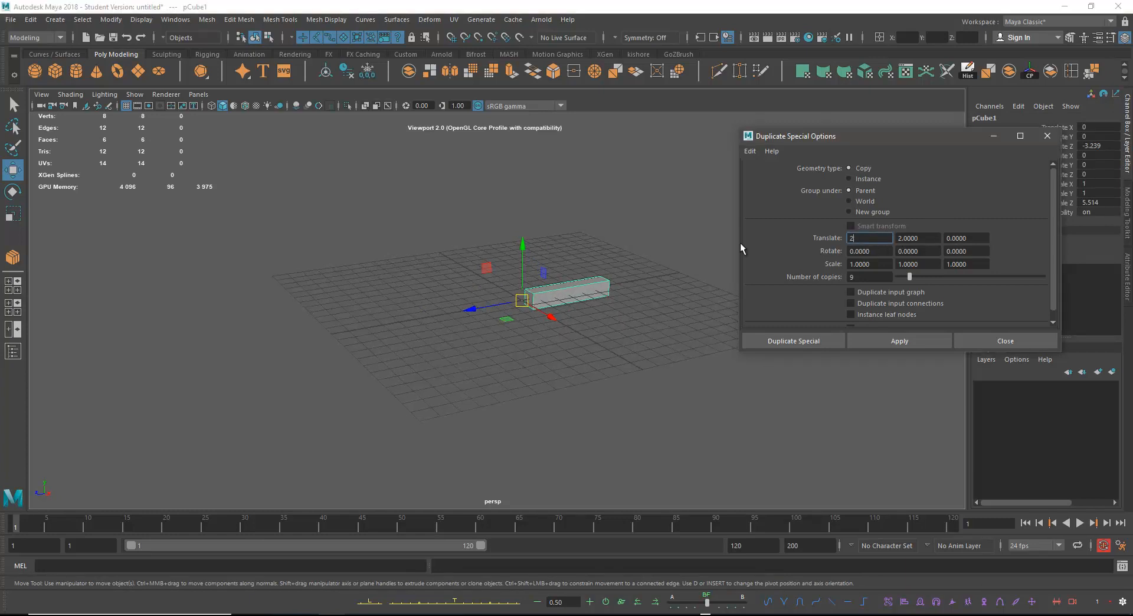
pyautogui.click(924, 340)
pyautogui.keyDown('alt'); pyautogui.moveTo(663, 300); pyautogui.dragTo(520, 348); pyautogui.keyUp('alt')
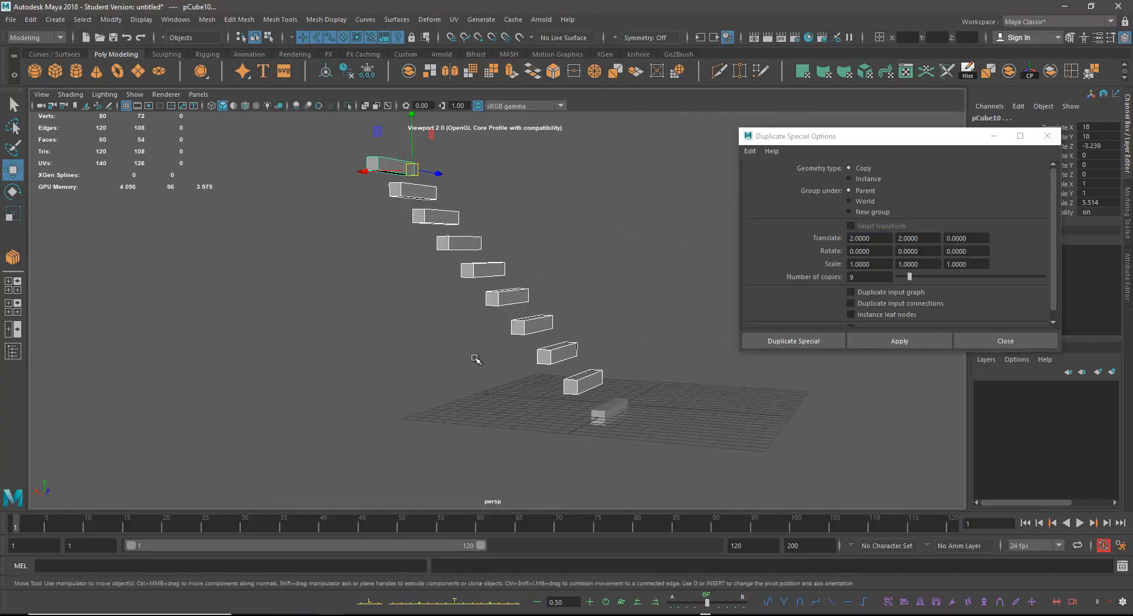
pyautogui.hotkey('ctrl', 'z')
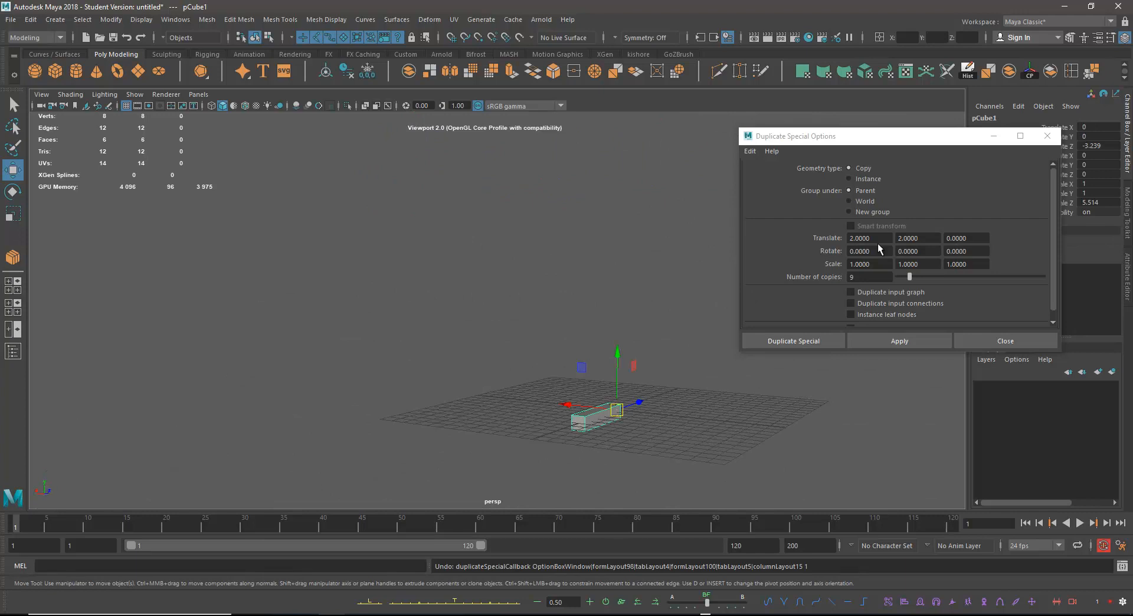
# - Try Duplicate Special with X and Y translations of 1 for a tighter diagonal run of bars, and undo the copies
pyautogui.moveTo(868, 241); pyautogui.dragTo(839, 237)
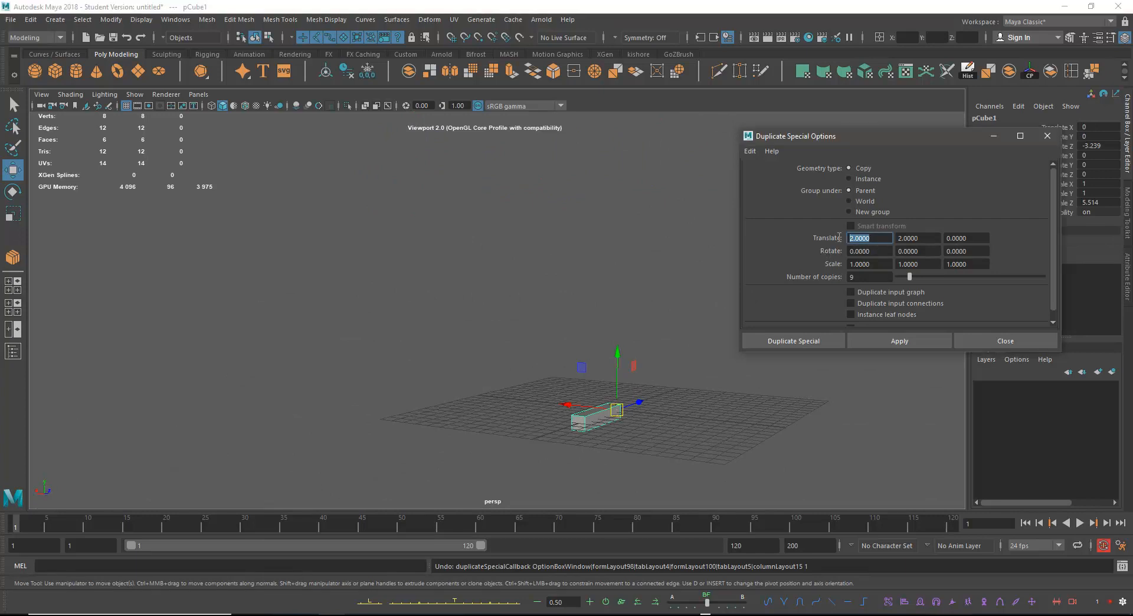
pyautogui.write('1')
pyautogui.press('Tab')
pyautogui.write('1')
pyautogui.moveTo(512, 307)
pyautogui.keyDown('alt'); pyautogui.mouseDown()
pyautogui.moveTo(509, 298)
pyautogui.moveTo(526, 309)
pyautogui.mouseUp(); pyautogui.keyUp('alt')
pyautogui.keyDown('alt'); pyautogui.moveTo(525, 310); pyautogui.dragTo(519, 278, button='middle'); pyautogui.keyUp('alt')
pyautogui.click(899, 341)
pyautogui.moveTo(628, 339)
pyautogui.keyDown('alt'); pyautogui.mouseDown()
pyautogui.moveTo(631, 327)
pyautogui.moveTo(589, 324)
pyautogui.moveTo(635, 331)
pyautogui.moveTo(613, 334)
pyautogui.mouseUp(); pyautogui.keyUp('alt')
pyautogui.keyDown('alt'); pyautogui.moveTo(612, 333); pyautogui.dragTo(658, 362, button='right'); pyautogui.keyUp('alt')
pyautogui.keyDown('alt'); pyautogui.moveTo(658, 362); pyautogui.dragTo(653, 379, button='middle'); pyautogui.keyUp('alt')
pyautogui.hotkey('ctrl', 'z')
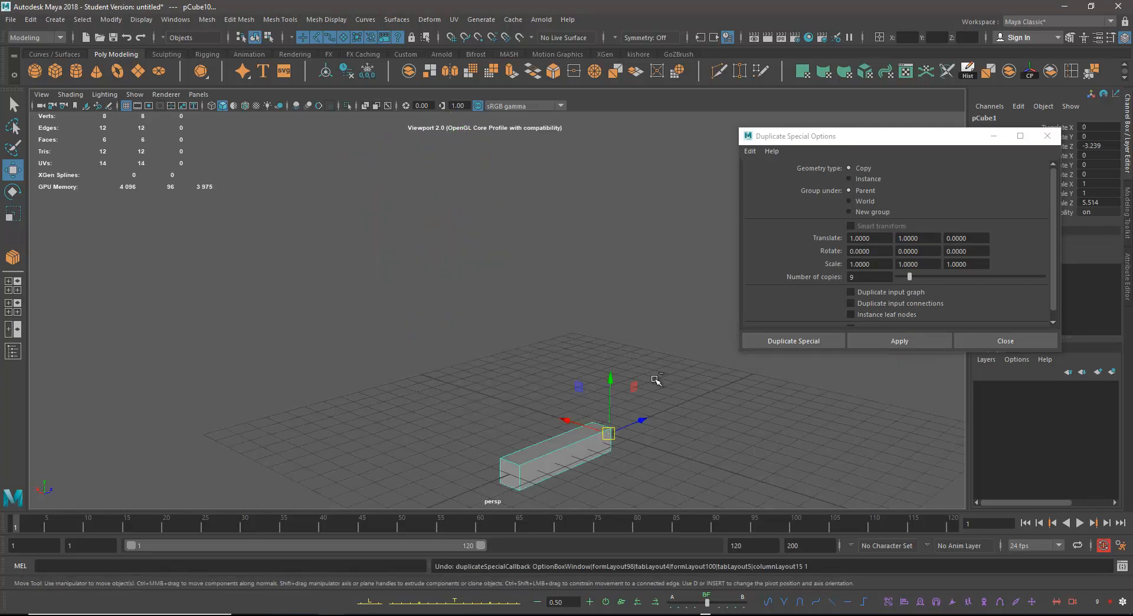
# - Reset the Duplicate Special settings to their defaults
pyautogui.keyDown('alt'); pyautogui.moveTo(508, 278); pyautogui.dragTo(774, 277); pyautogui.keyUp('alt')
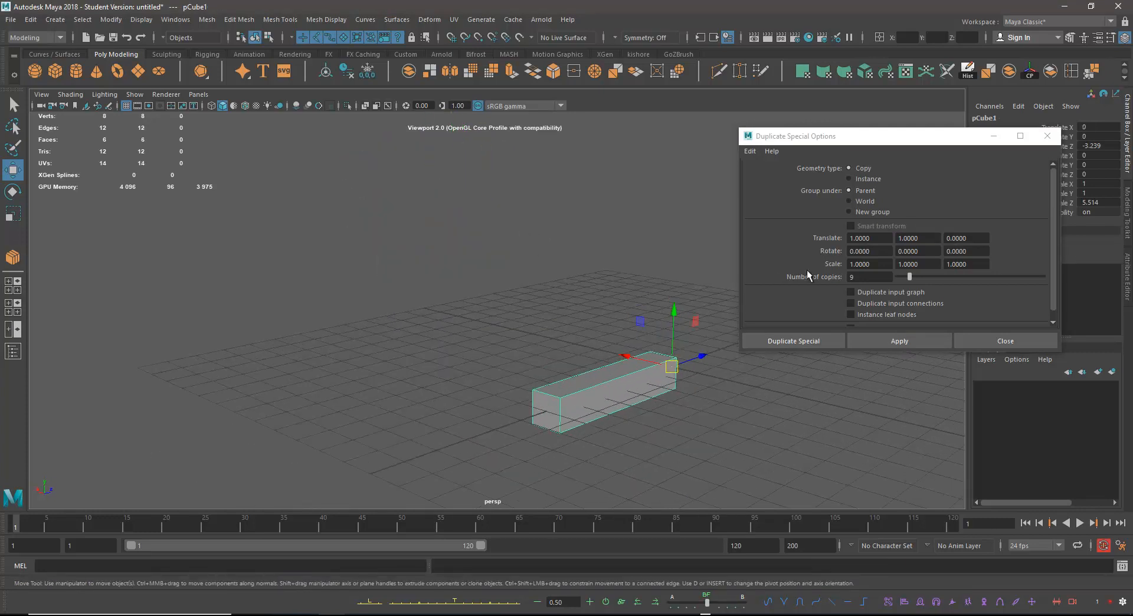
pyautogui.click(750, 151)
pyautogui.click(756, 173)
pyautogui.keyDown('alt'); pyautogui.moveTo(673, 281); pyautogui.dragTo(720, 289); pyautogui.keyUp('alt')
# - Enter 11 copies for Duplicate Special and correct the number to 7
pyautogui.moveTo(872, 276); pyautogui.dragTo(769, 281)
pyautogui.keyDown('alt'); pyautogui.moveTo(592, 269); pyautogui.dragTo(592, 295); pyautogui.keyUp('alt')
pyautogui.keyDown('alt'); pyautogui.moveTo(592, 295); pyautogui.dragTo(575, 264, button='middle'); pyautogui.keyUp('alt')
pyautogui.moveTo(863, 277); pyautogui.dragTo(791, 271)
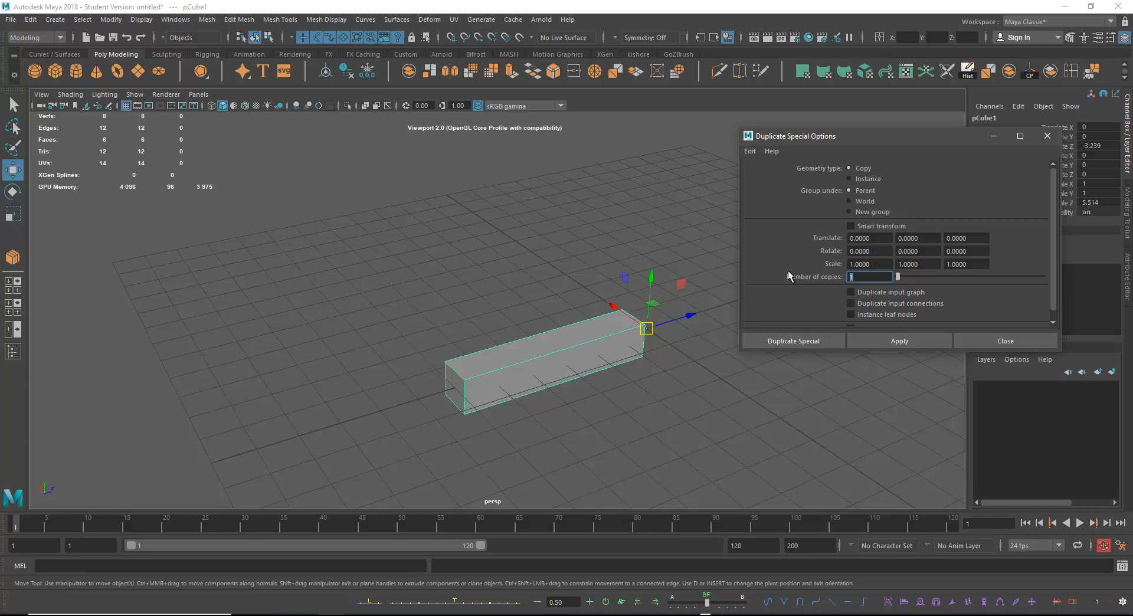
pyautogui.write('11')
pyautogui.click(932, 264)
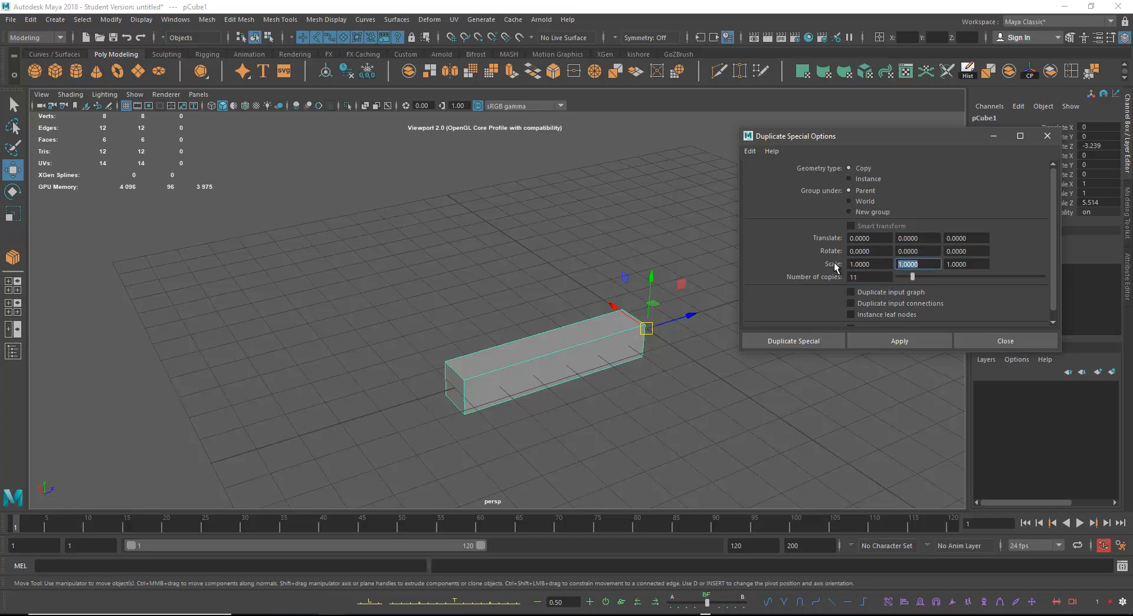
pyautogui.click(874, 277)
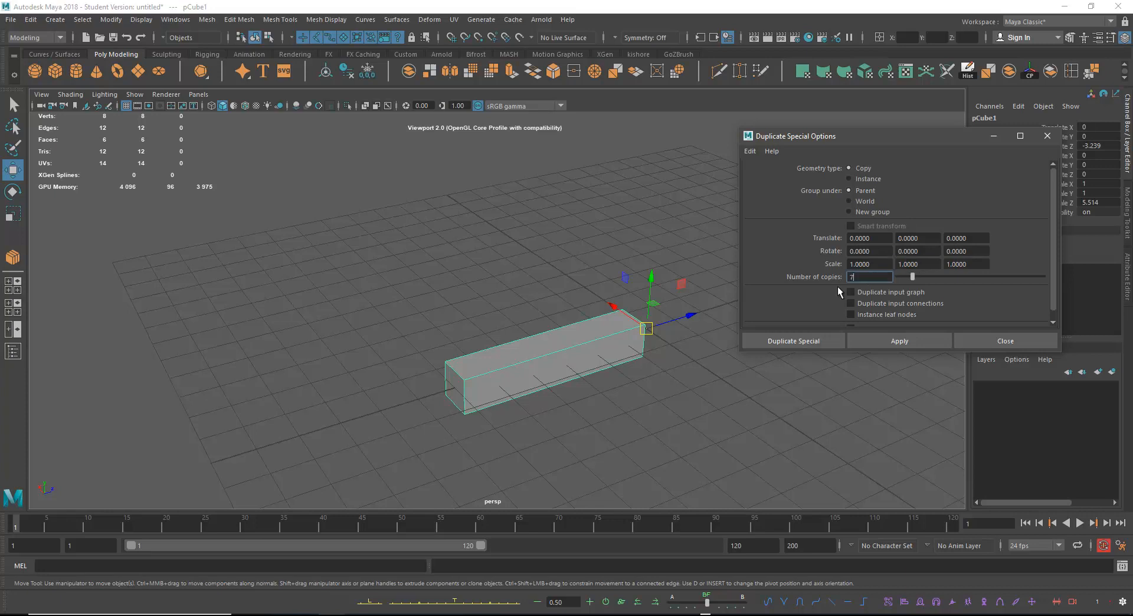
# - Set the Duplicate Special Y rotation to 45 degrees
pyautogui.click(929, 249)
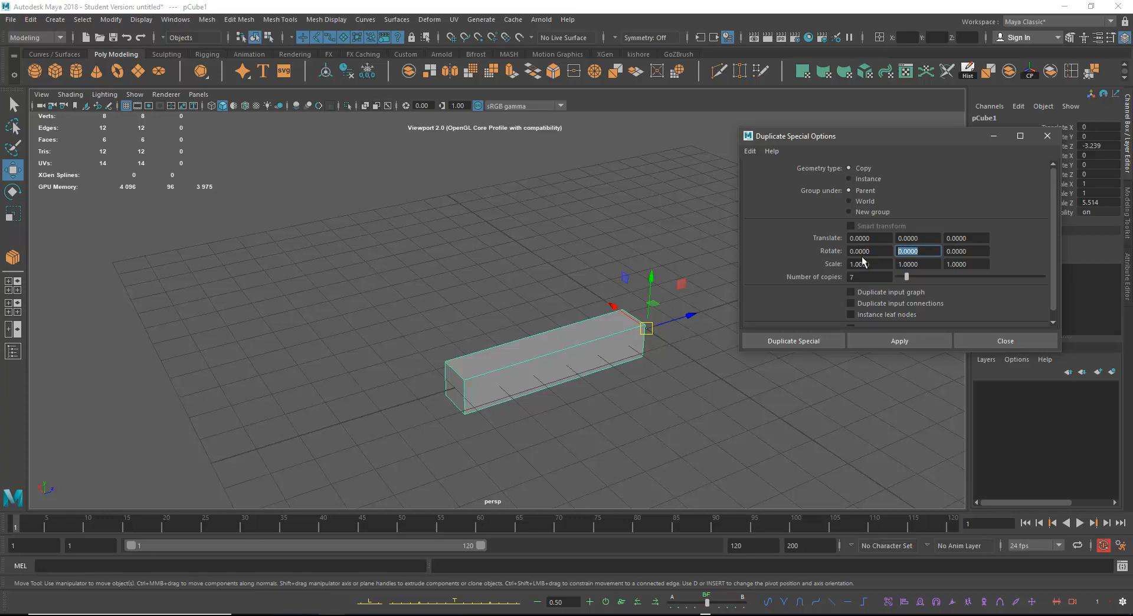
pyautogui.write('9')
pyautogui.write('35')
pyautogui.doubleClick(894, 254)
pyautogui.write('45')
# - Try Duplicate Special on the bar to fan seven copies in a circle around its pivot, and undo the copies
pyautogui.click(889, 343)
pyautogui.click(888, 343)
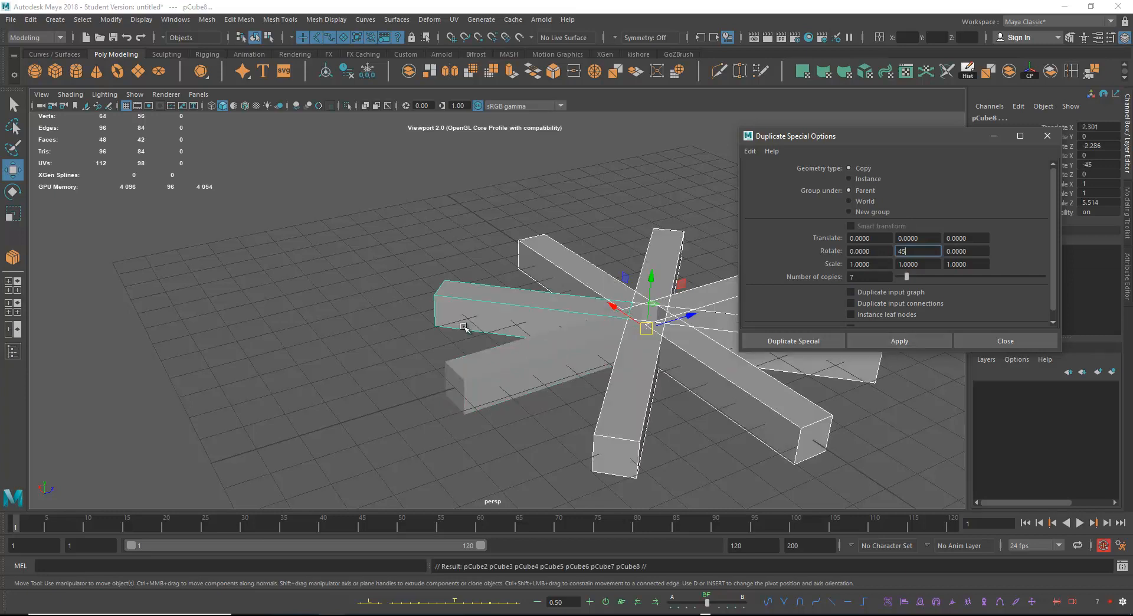
pyautogui.moveTo(534, 349)
pyautogui.keyDown('alt'); pyautogui.mouseDown()
pyautogui.moveTo(567, 368)
pyautogui.moveTo(540, 343)
pyautogui.moveTo(551, 394)
pyautogui.moveTo(607, 409)
pyautogui.moveTo(577, 419)
pyautogui.moveTo(553, 348)
pyautogui.mouseUp(); pyautogui.keyUp('alt')
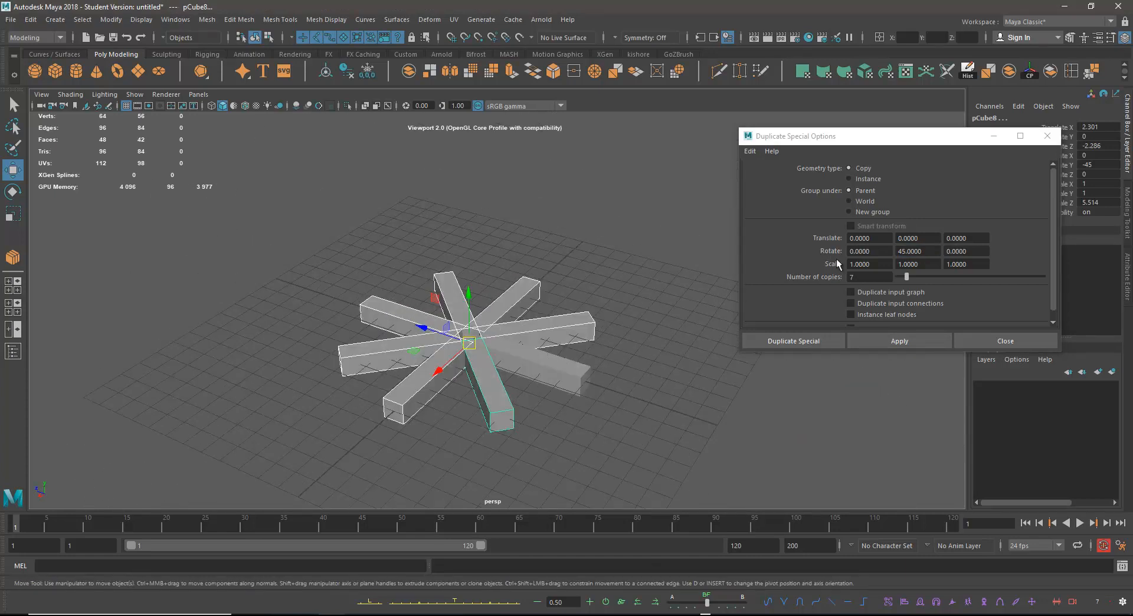
pyautogui.keyDown('alt'); pyautogui.moveTo(438, 254); pyautogui.dragTo(559, 286, button='right'); pyautogui.keyUp('alt')
pyautogui.hotkey('ctrl', 'z')
pyautogui.hotkey('ctrl', 'z')
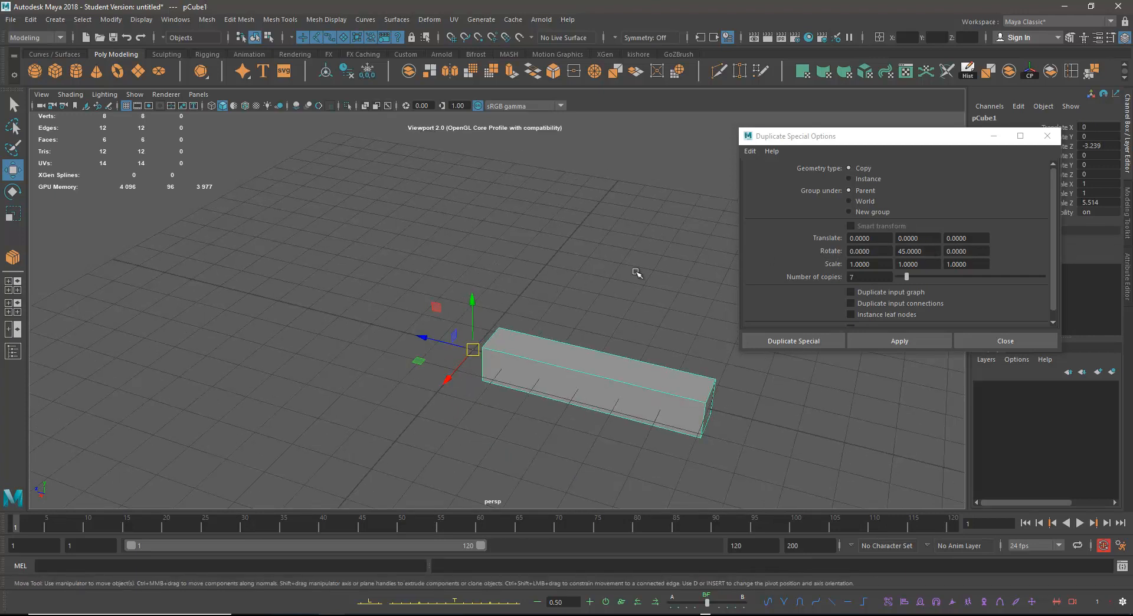
# - Set the Duplicate Special Y translation to 1, leaving X at 0
pyautogui.click(786, 242)
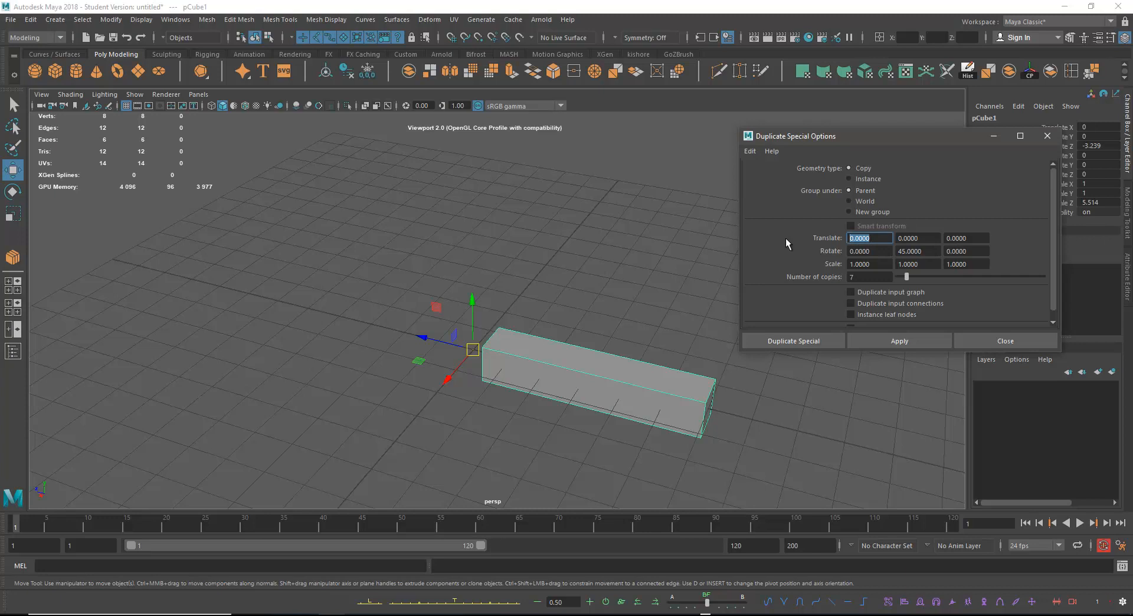
pyautogui.write('1')
pyautogui.moveTo(857, 243); pyautogui.dragTo(830, 245)
pyautogui.press('Tab')
pyautogui.write('1')
pyautogui.click(915, 251)
# - Try Duplicate Special on the bar to form a rising spiral of seven copies, and undo the copies
pyautogui.click(908, 340)
pyautogui.keyDown('alt'); pyautogui.moveTo(666, 402); pyautogui.dragTo(534, 346, button='right'); pyautogui.keyUp('alt')
pyautogui.keyDown('alt'); pyautogui.moveTo(533, 347); pyautogui.dragTo(451, 342); pyautogui.keyUp('alt')
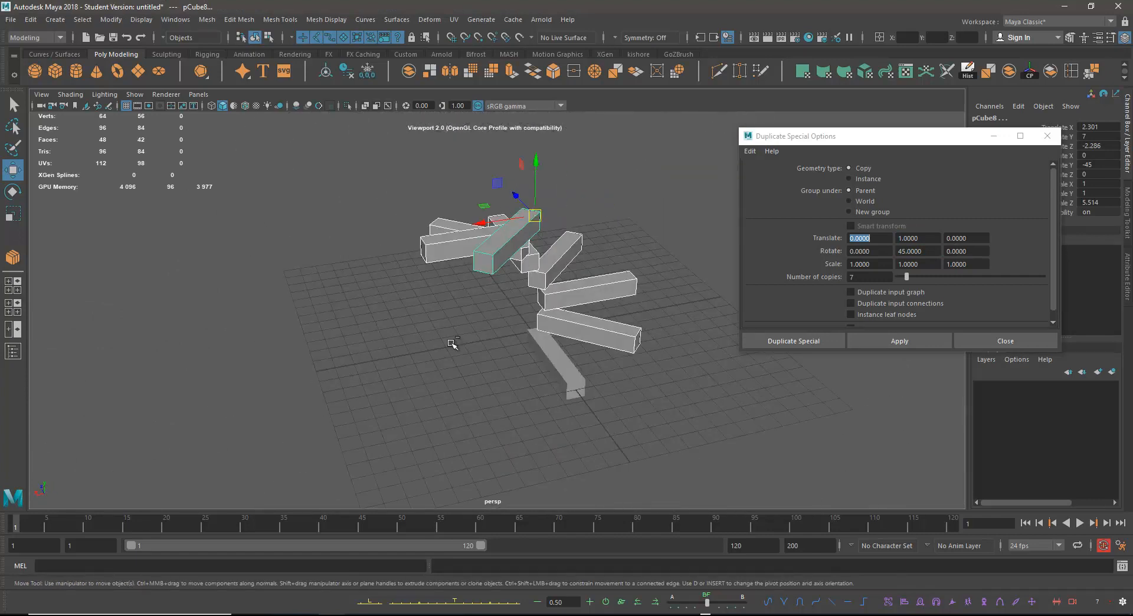
pyautogui.hotkey('ctrl', 'z')
# - Scale the bar's outer end face wider sideways to form a wedge-shaped step, and return to object mode
pyautogui.moveTo(561, 365); pyautogui.dragTo(552, 327, button='right')
pyautogui.click(577, 396)
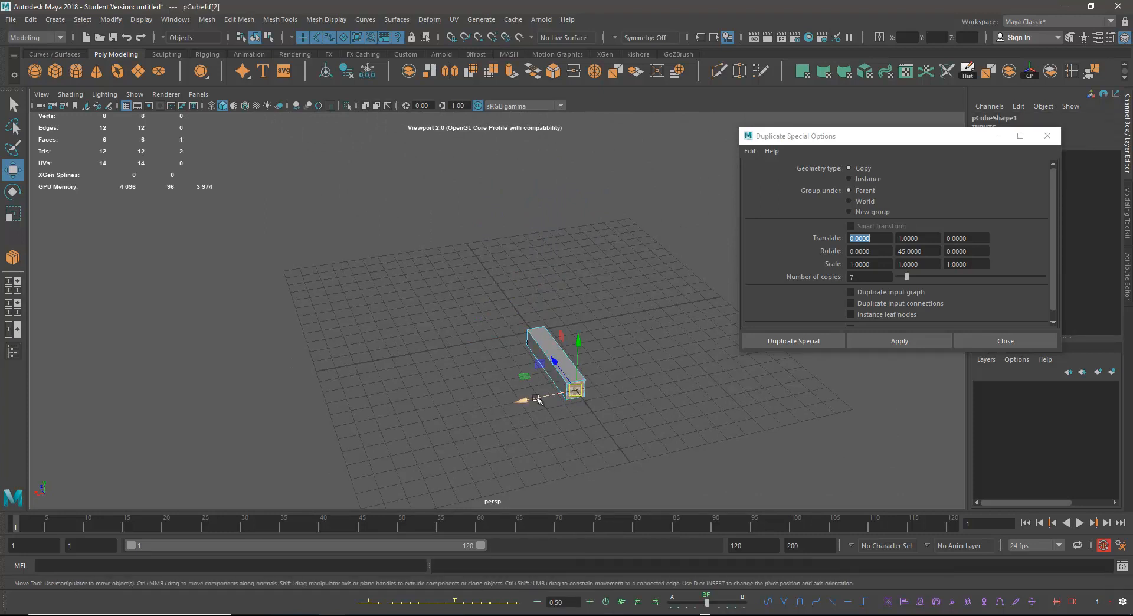
pyautogui.press('r')
pyautogui.moveTo(527, 400); pyautogui.dragTo(396, 418)
pyautogui.moveTo(523, 402); pyautogui.dragTo(506, 404)
pyautogui.moveTo(536, 344); pyautogui.dragTo(644, 253, button='right')
# - Try Duplicate Special on the wedge to build a spiral staircase of seven copies, and undo the copies
pyautogui.click(914, 342)
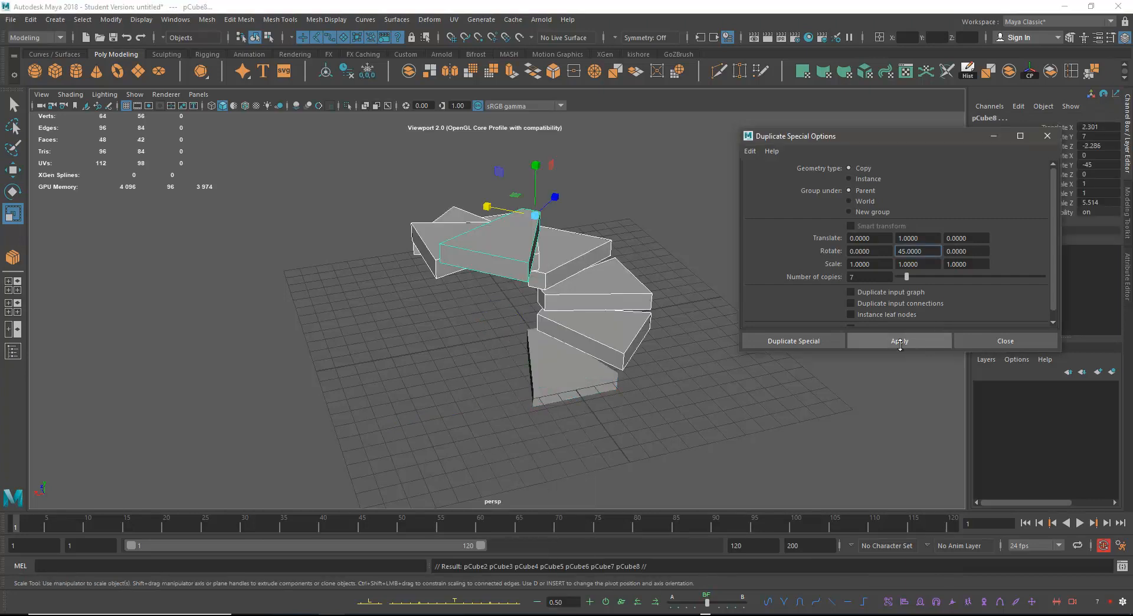
pyautogui.keyDown('alt'); pyautogui.moveTo(698, 375); pyautogui.dragTo(499, 380); pyautogui.keyUp('alt')
pyautogui.hotkey('ctrl', 'z')
pyautogui.hotkey('ctrl', 'z')
pyautogui.hotkey('ctrl', 'z')
pyautogui.hotkey('ctrl', 'z')
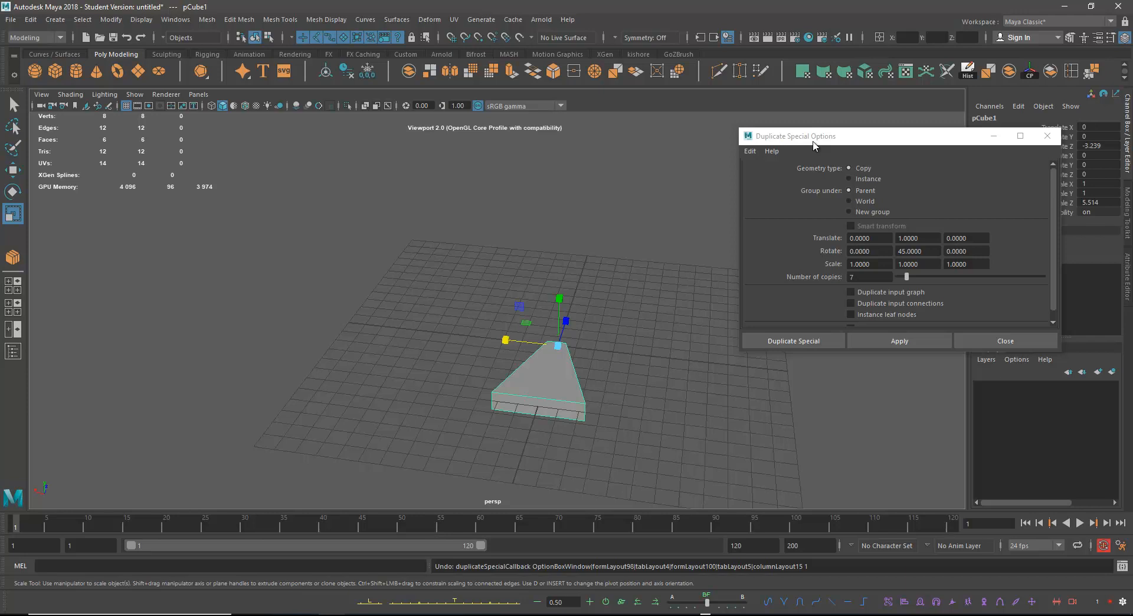
# - With the wedge selected, reset the Duplicate Special settings and set the geometry type to Instance
pyautogui.keyDown('alt'); pyautogui.moveTo(591, 347); pyautogui.dragTo(657, 360); pyautogui.keyUp('alt')
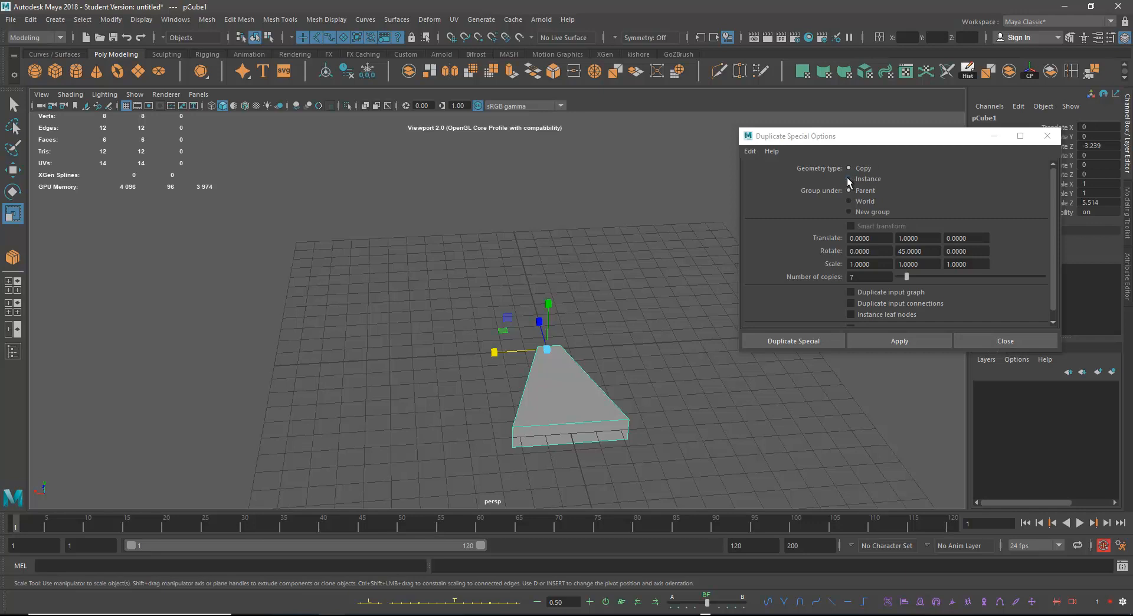
pyautogui.keyDown('alt'); pyautogui.moveTo(580, 347); pyautogui.dragTo(584, 366); pyautogui.keyUp('alt')
pyautogui.press('q')
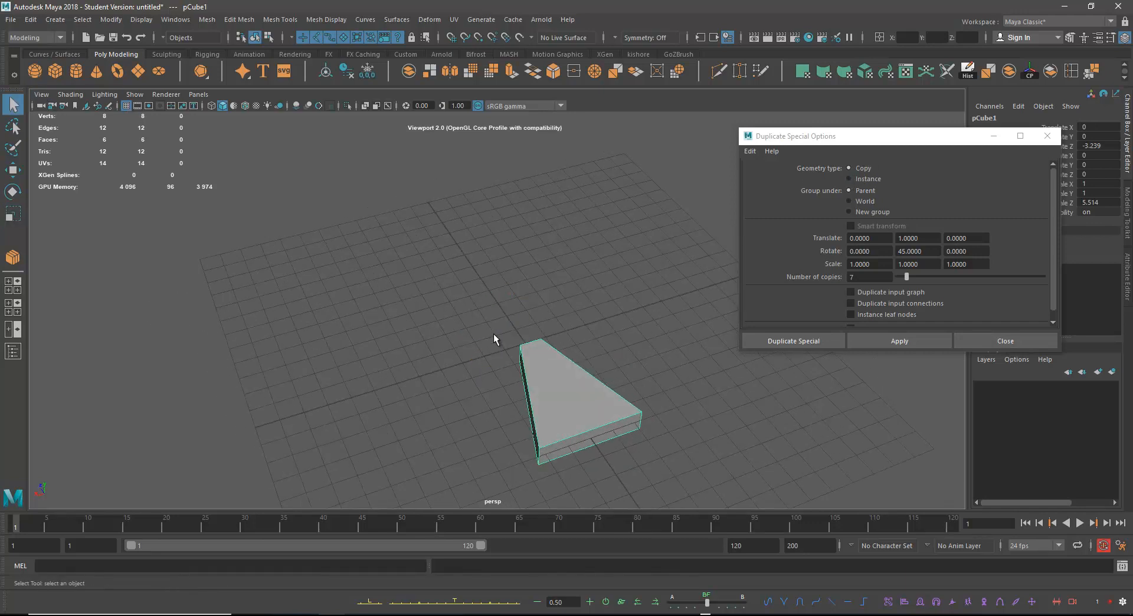
pyautogui.moveTo(552, 356); pyautogui.dragTo(648, 246, button='right')
pyautogui.press('w')
pyautogui.moveTo(540, 383)
pyautogui.keyDown('alt'); pyautogui.mouseDown()
pyautogui.moveTo(577, 384)
pyautogui.moveTo(536, 374)
pyautogui.mouseUp(); pyautogui.keyUp('alt')
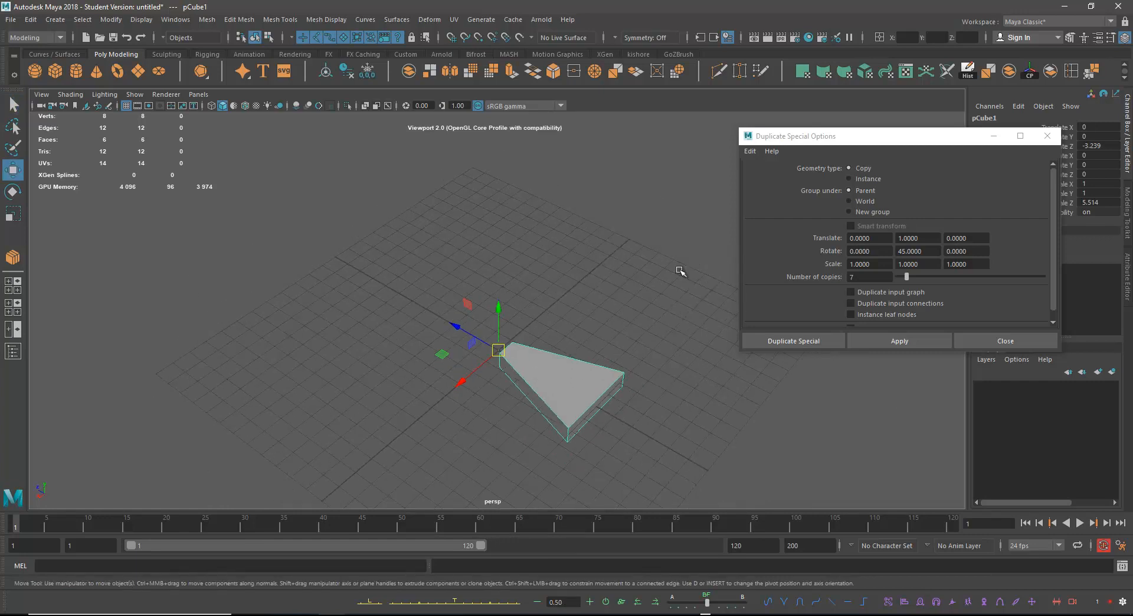
pyautogui.click(750, 151)
pyautogui.click(775, 175)
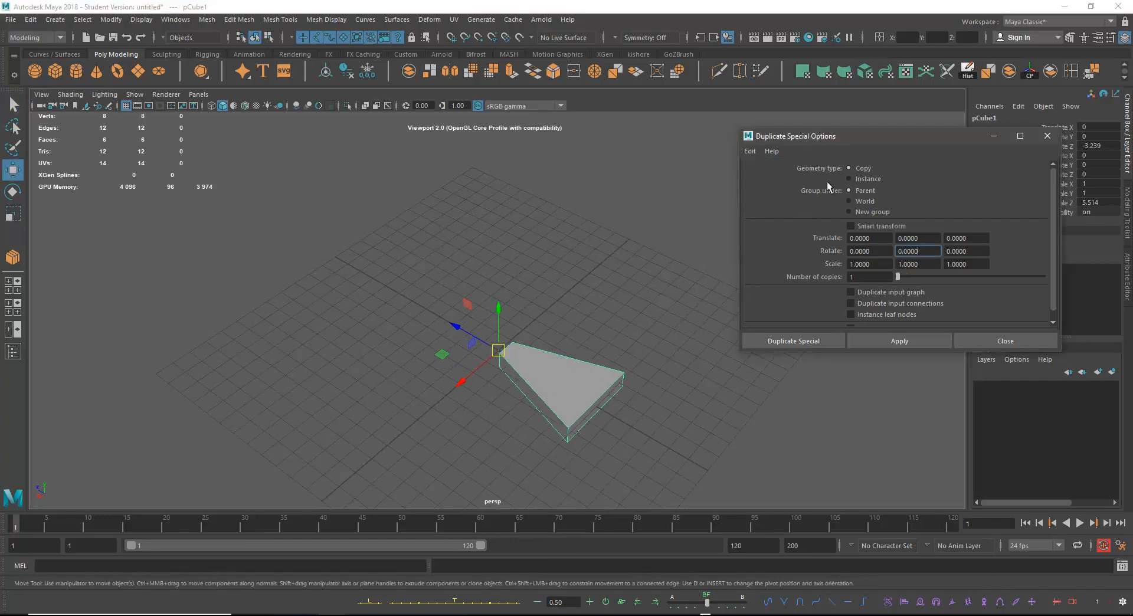
pyautogui.click(849, 179)
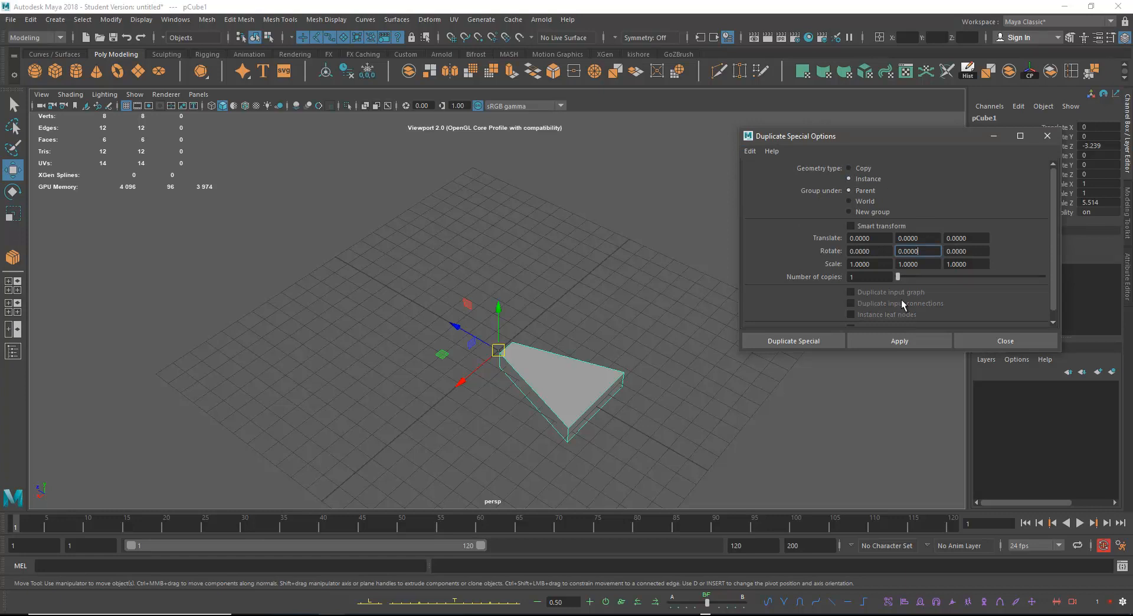
# - Try mirroring the wedge as an instance with a Duplicate Special X scale of -1, and undo it
pyautogui.click(851, 265)
pyautogui.write('-')
pyautogui.click(906, 340)
pyautogui.click(906, 341)
pyautogui.hotkey('ctrl', 'z')
pyautogui.hotkey('ctrl', 'z')
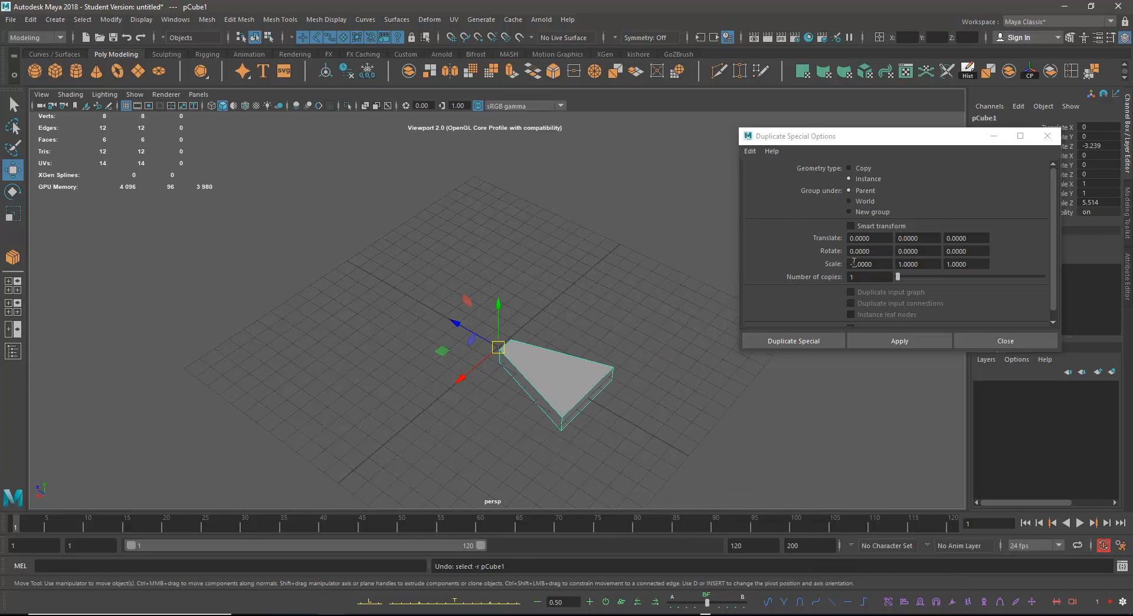
# - Restore the X scale to 1, set the Z scale to -1, and apply Duplicate Special to mirror the wedge as an instance
pyautogui.click(853, 264)
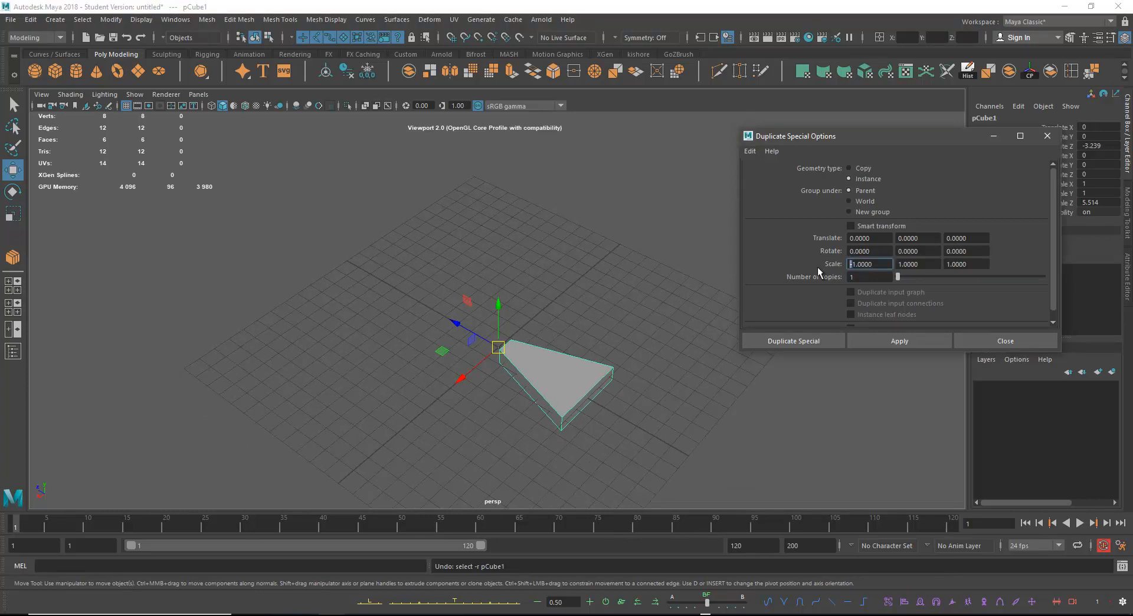
pyautogui.click(949, 264)
pyautogui.write('-')
pyautogui.click(903, 341)
# - Try moving an outer top corner vertex of the original wedge to test the instance, undo the move, and return to object mode
pyautogui.keyDown('alt'); pyautogui.moveTo(519, 372); pyautogui.dragTo(612, 332); pyautogui.keyUp('alt')
pyautogui.moveTo(612, 331); pyautogui.dragTo(517, 307, button='right')
pyautogui.moveTo(644, 278); pyautogui.dragTo(670, 254)
pyautogui.hotkey('ctrl', 'z')
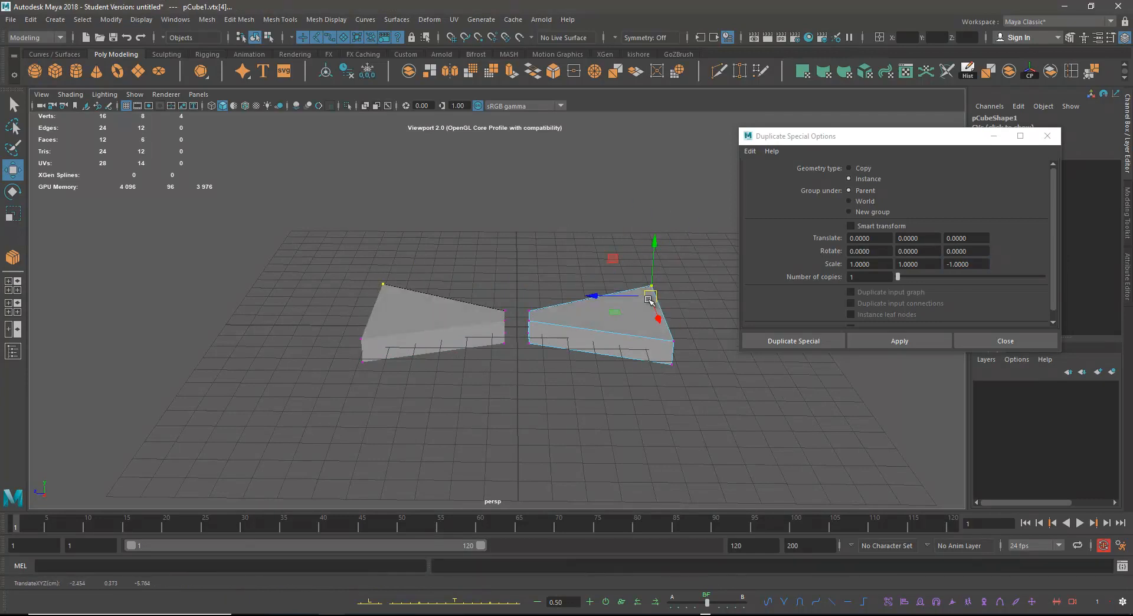
pyautogui.moveTo(614, 304); pyautogui.dragTo(688, 218, button='right')
pyautogui.keyDown('alt'); pyautogui.moveTo(587, 283); pyautogui.dragTo(617, 298); pyautogui.keyUp('alt')
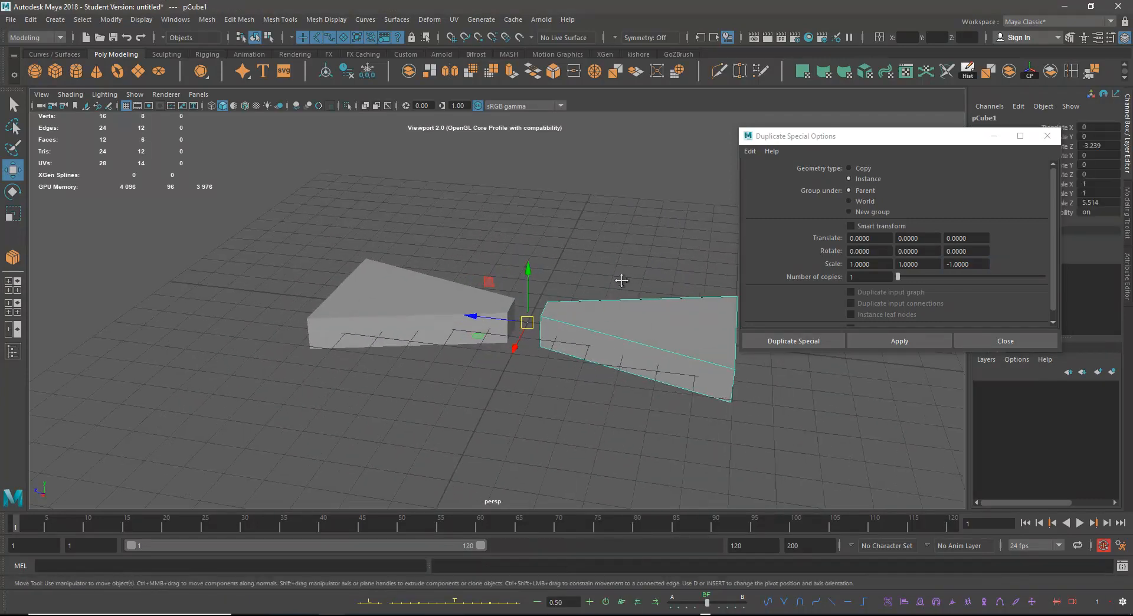
# - Examine the remaining Duplicate Special options below the number of copies
pyautogui.keyDown('alt'); pyautogui.moveTo(617, 298); pyautogui.dragTo(607, 296, button='middle'); pyautogui.keyUp('alt')
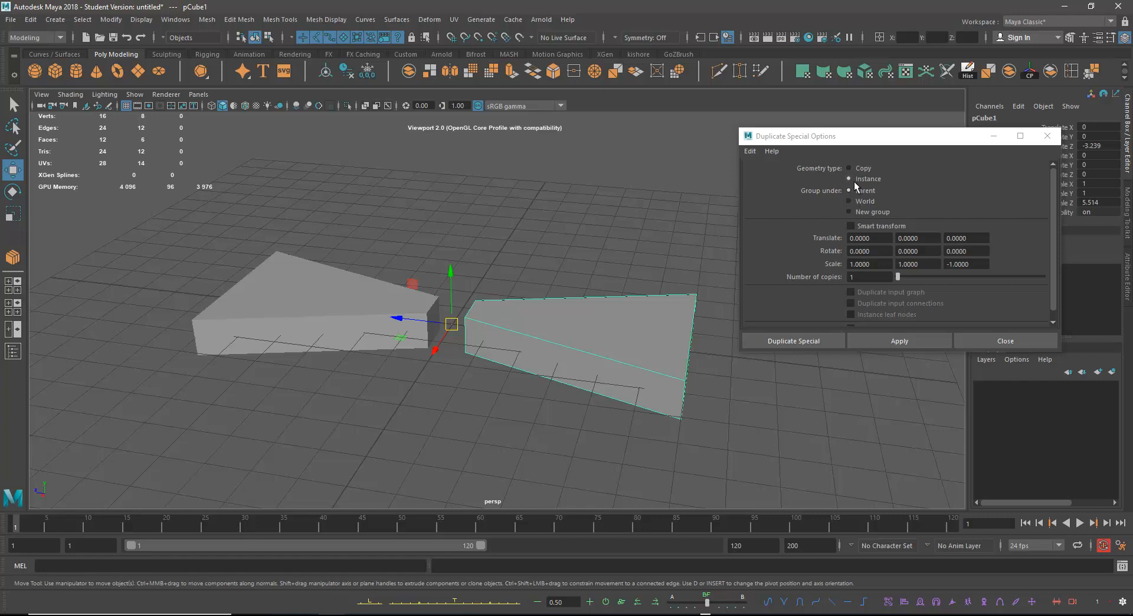
pyautogui.moveTo(1054, 175); pyautogui.dragTo(1054, 181)
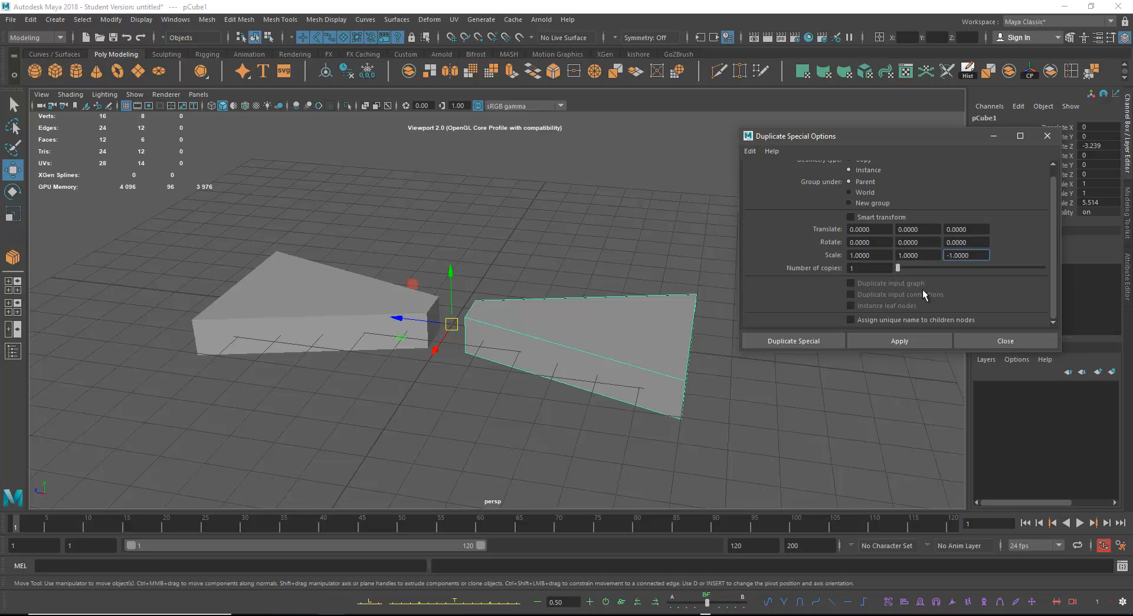
# - Close the Duplicate Special options and start a new empty scene in place of the mirrored wedges
pyautogui.click(1017, 342)
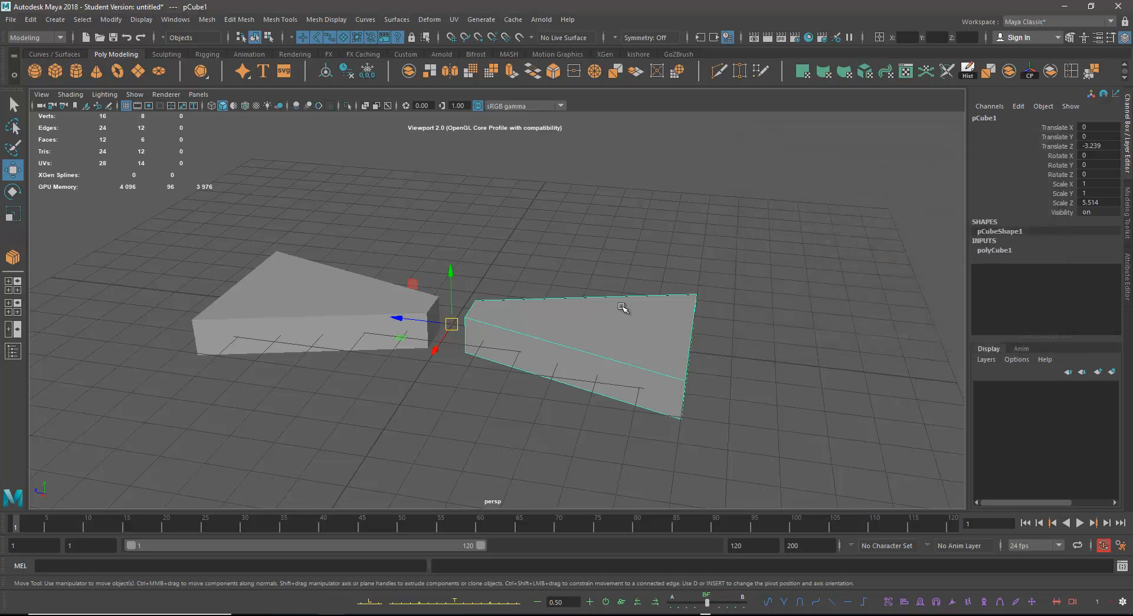
pyautogui.keyDown('alt'); pyautogui.moveTo(664, 306); pyautogui.dragTo(607, 269, button='right'); pyautogui.keyUp('alt')
pyautogui.keyDown('alt'); pyautogui.moveTo(607, 269); pyautogui.dragTo(581, 266); pyautogui.keyUp('alt')
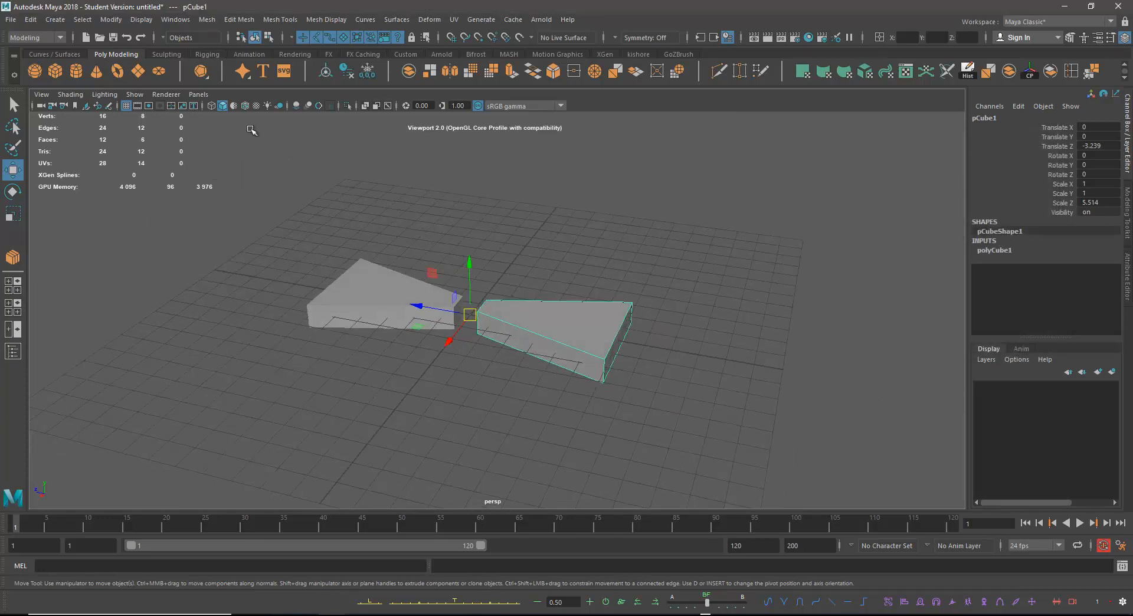
pyautogui.click(86, 38)
pyautogui.click(566, 316)
pyautogui.keyDown('alt'); pyautogui.moveTo(488, 309); pyautogui.dragTo(509, 314, button='right'); pyautogui.keyUp('alt')
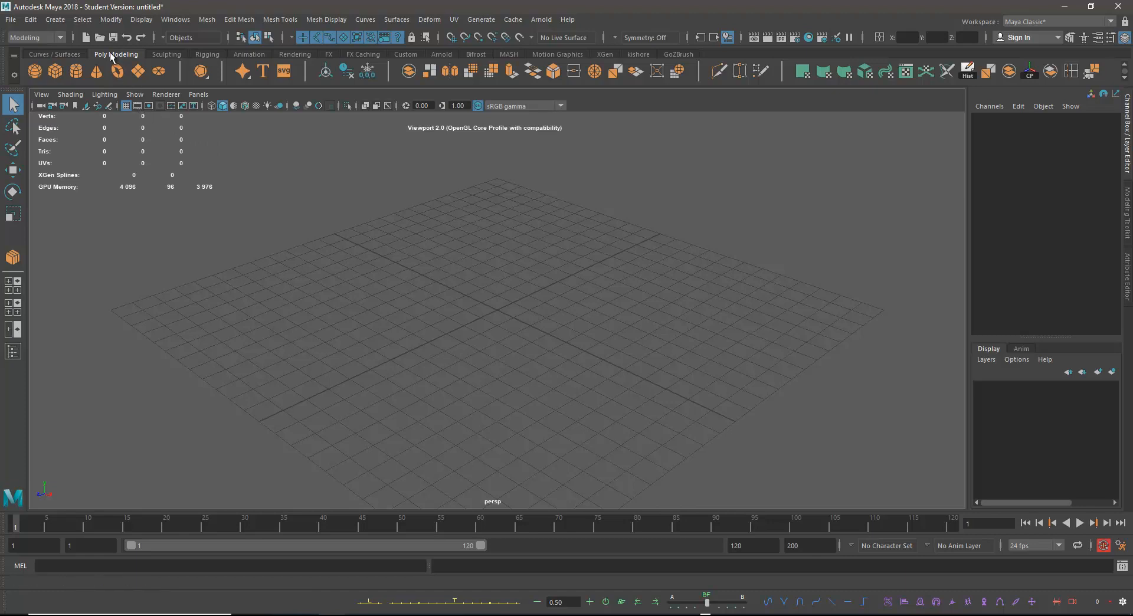
pyautogui.click(42, 39)
pyautogui.click(43, 39)
pyautogui.click(51, 21)
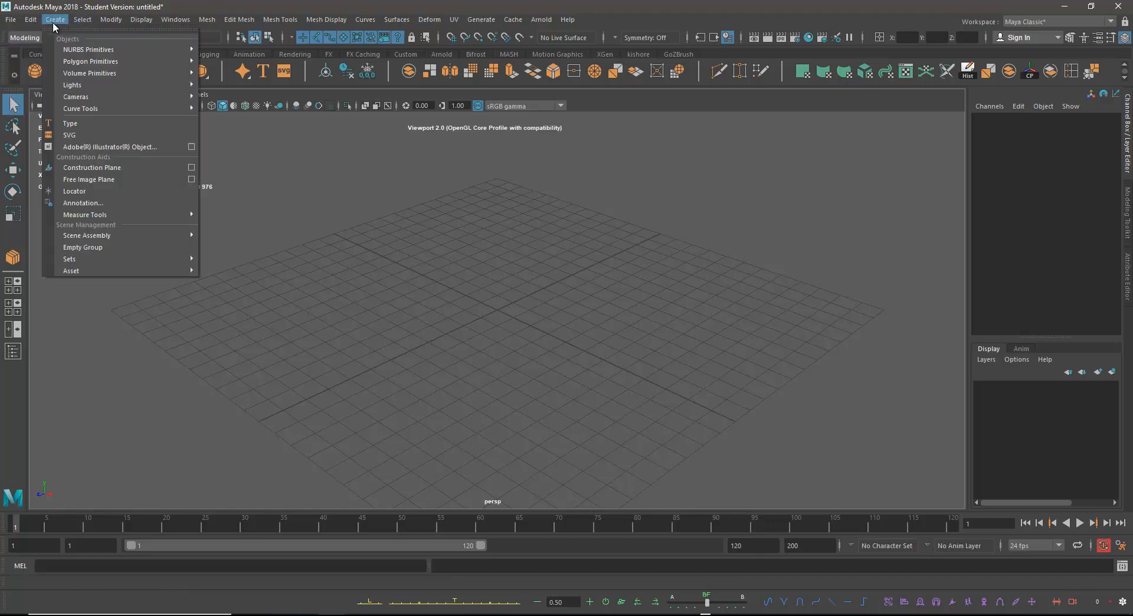
pyautogui.moveTo(101, 63)
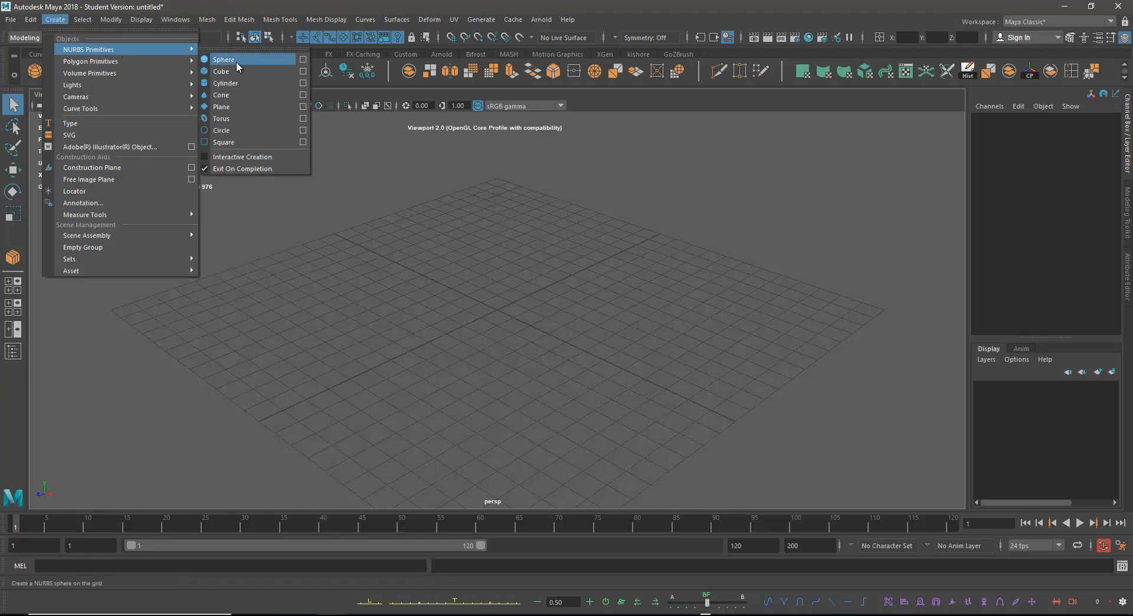
pyautogui.click(256, 21)
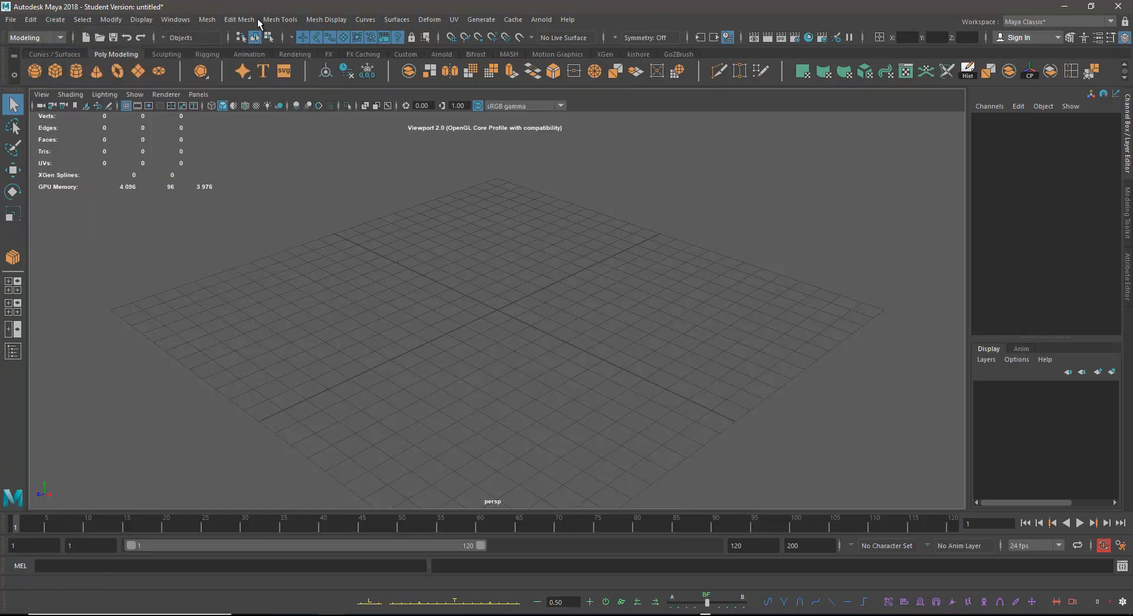
# - Create a NURBS cube and move it along the Z axis to about 5.1
pyautogui.click(59, 52)
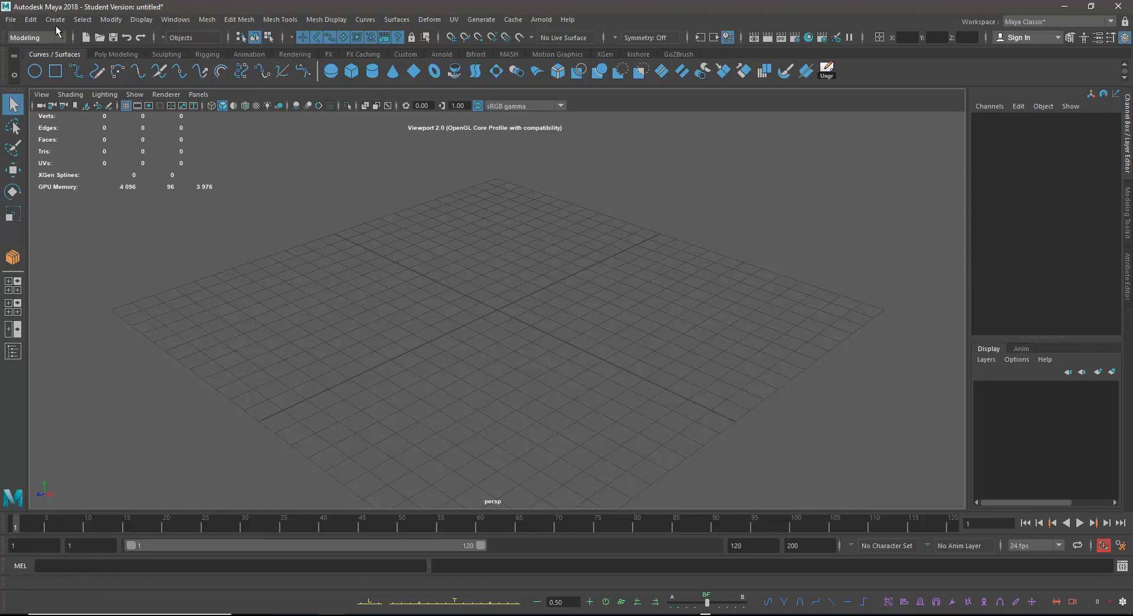
pyautogui.click(352, 71)
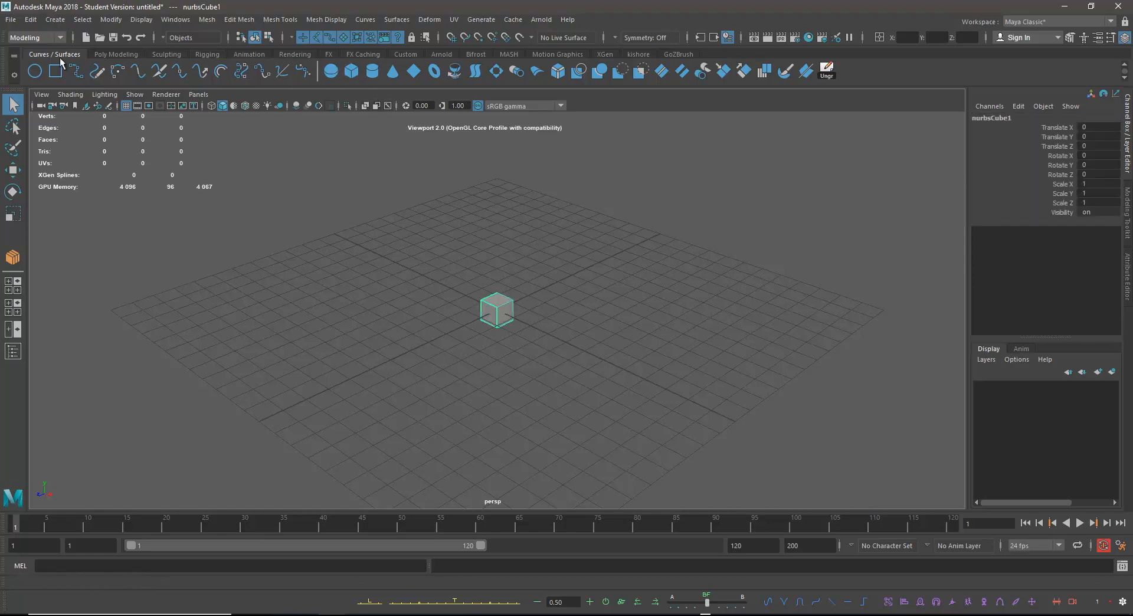
pyautogui.scroll(3, 547, 332)
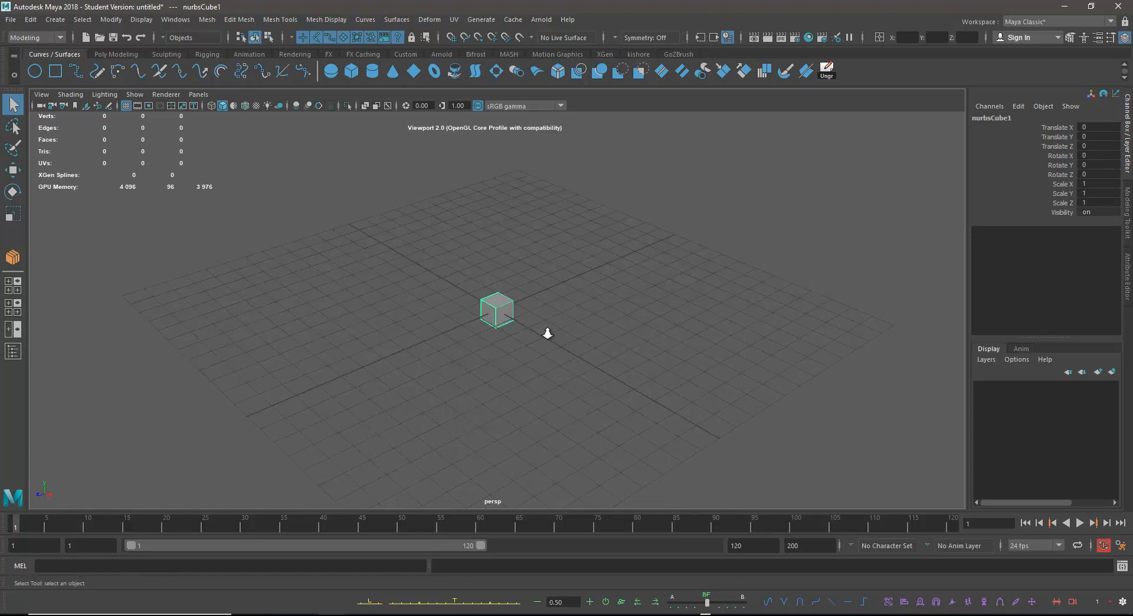
pyautogui.press('w')
pyautogui.moveTo(453, 328); pyautogui.dragTo(323, 383)
# - Create a polygon cube and move it along the Z axis to about -3.29, away from the NURBS cube
pyautogui.click(118, 54)
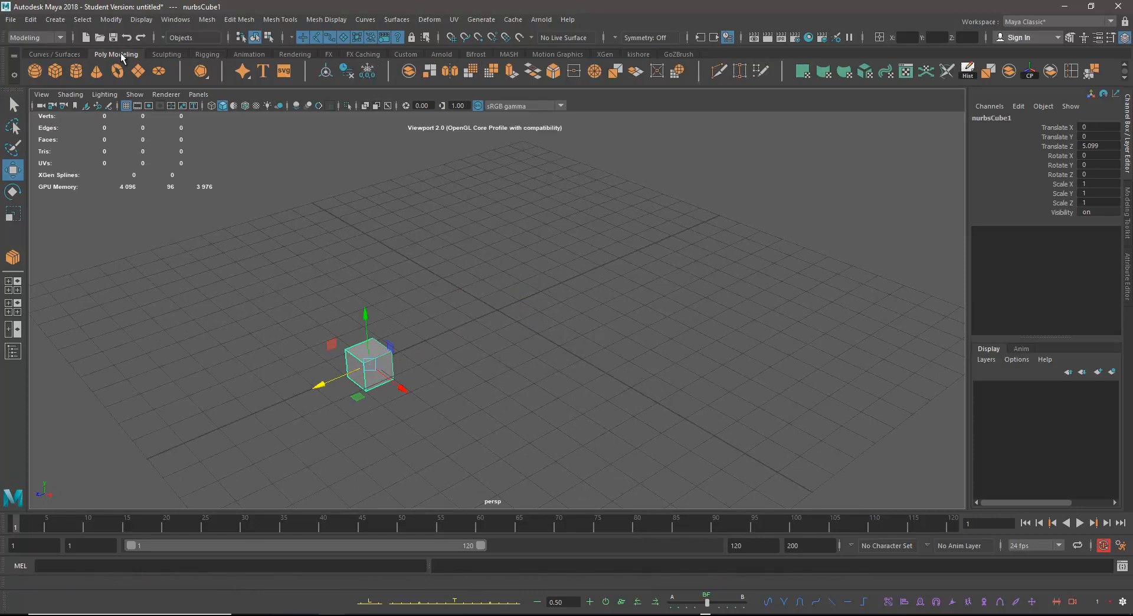
pyautogui.click(55, 72)
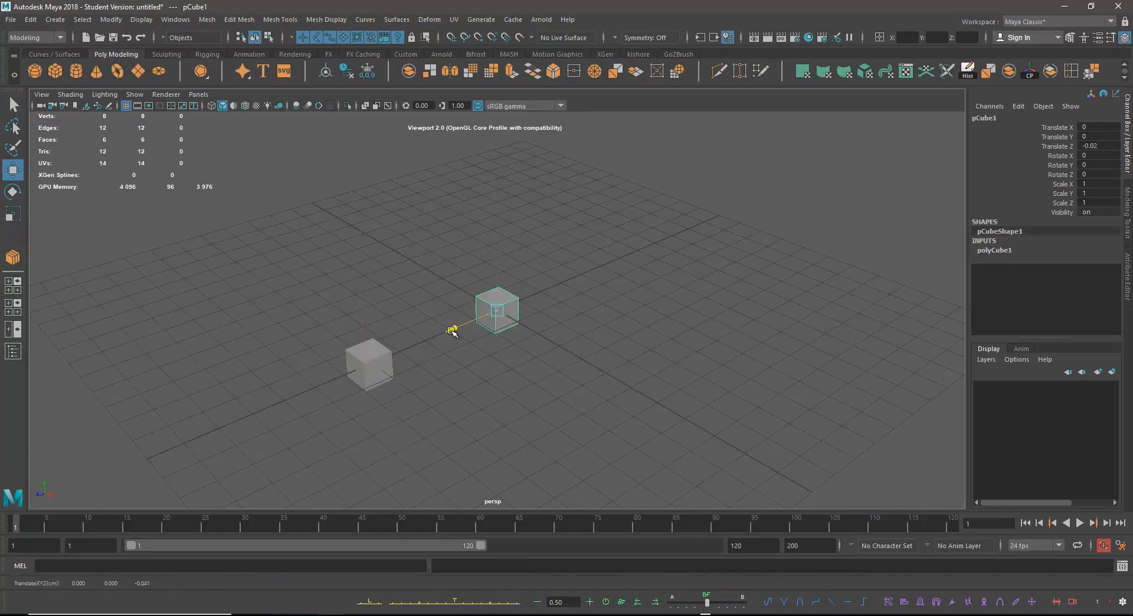
pyautogui.moveTo(450, 329); pyautogui.dragTo(597, 349)
pyautogui.click(597, 349)
pyautogui.click(369, 363)
pyautogui.click(567, 283)
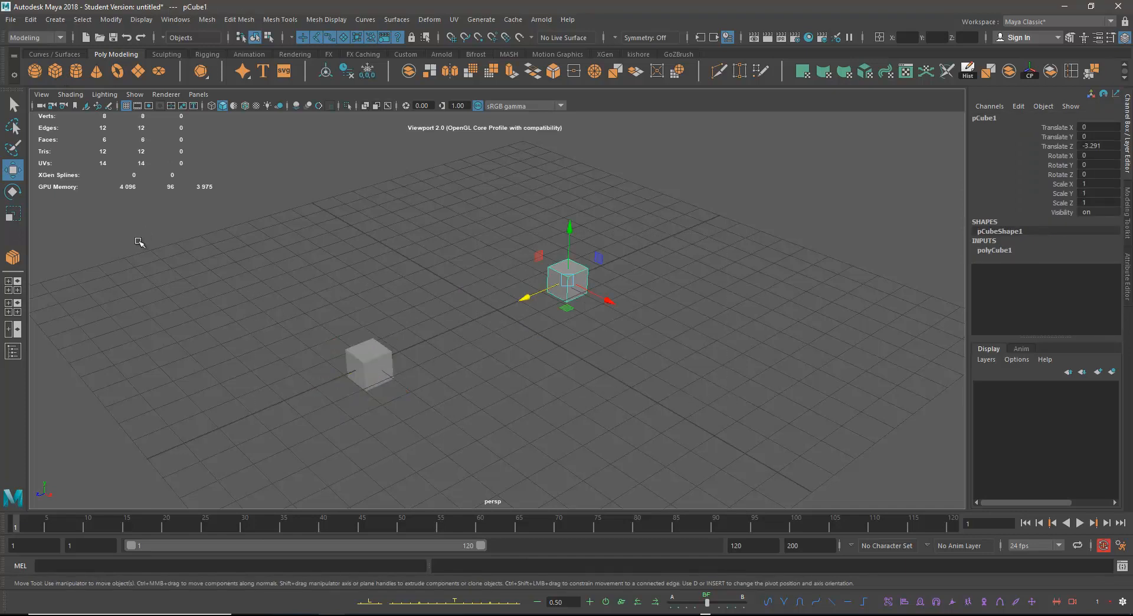
# - Draw a letter S beside the NURBS cube and a letter P beside the polygon cube with the Pencil Curve tool
pyautogui.keyDown('alt'); pyautogui.moveTo(384, 253); pyautogui.dragTo(399, 264); pyautogui.keyUp('alt')
pyautogui.click(53, 54)
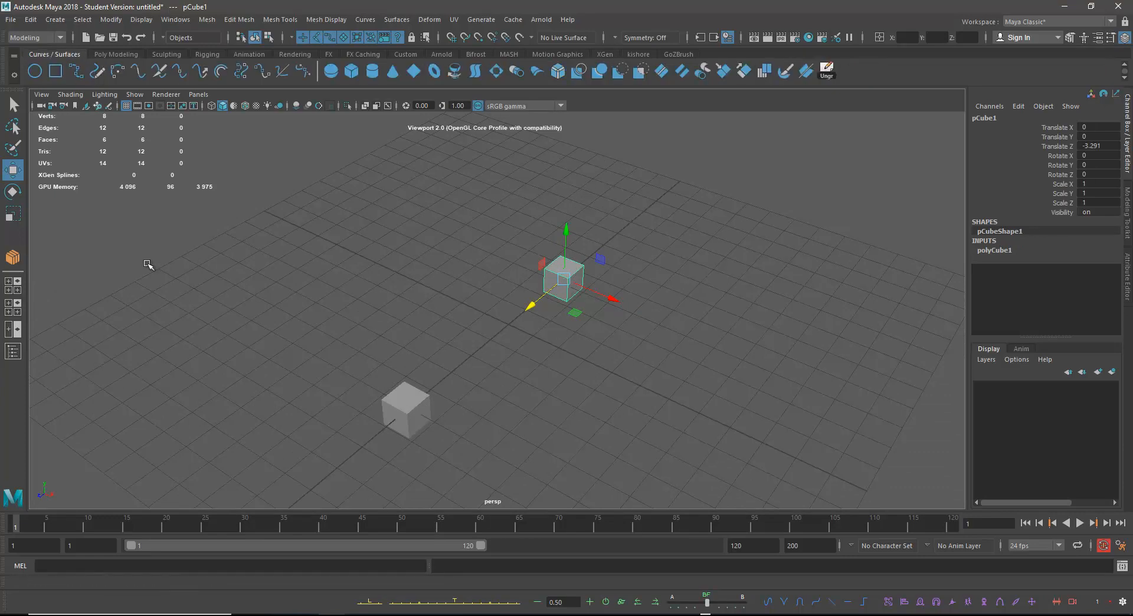
pyautogui.click(97, 71)
pyautogui.moveTo(283, 399); pyautogui.dragTo(236, 423)
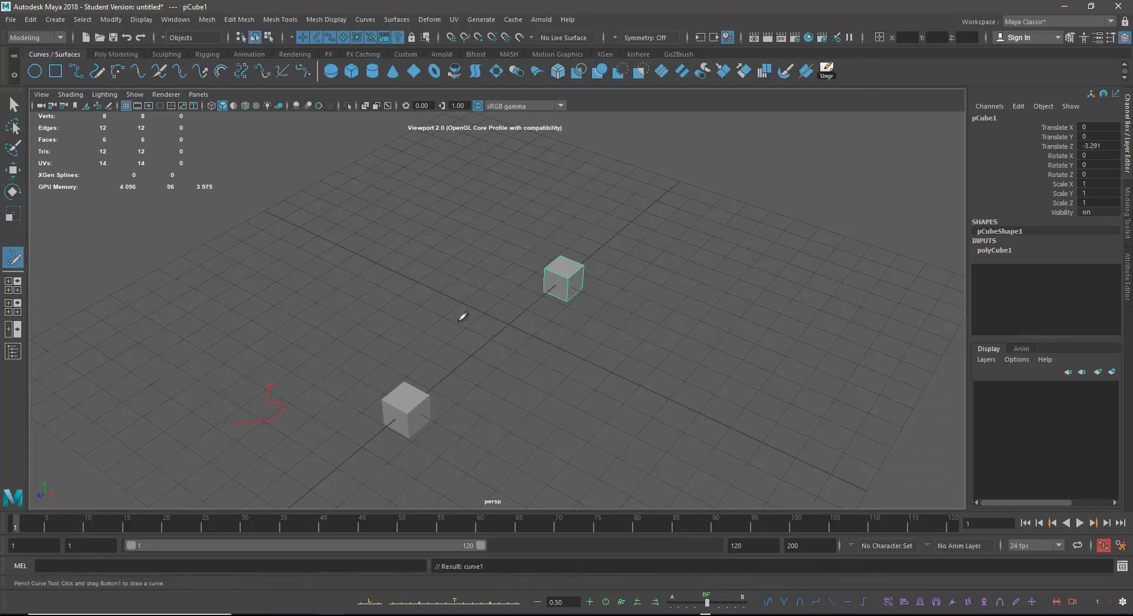
pyautogui.moveTo(483, 247); pyautogui.dragTo(498, 285)
pyautogui.moveTo(503, 232); pyautogui.dragTo(487, 254)
pyautogui.press('q')
# - Select all surfaces of the NURBS cube and then the polygon cube to compare how they select
pyautogui.keyDown('alt'); pyautogui.moveTo(434, 315); pyautogui.dragTo(429, 312, button='middle'); pyautogui.keyUp('alt')
pyautogui.keyDown('alt'); pyautogui.moveTo(428, 312); pyautogui.dragTo(406, 401); pyautogui.keyUp('alt')
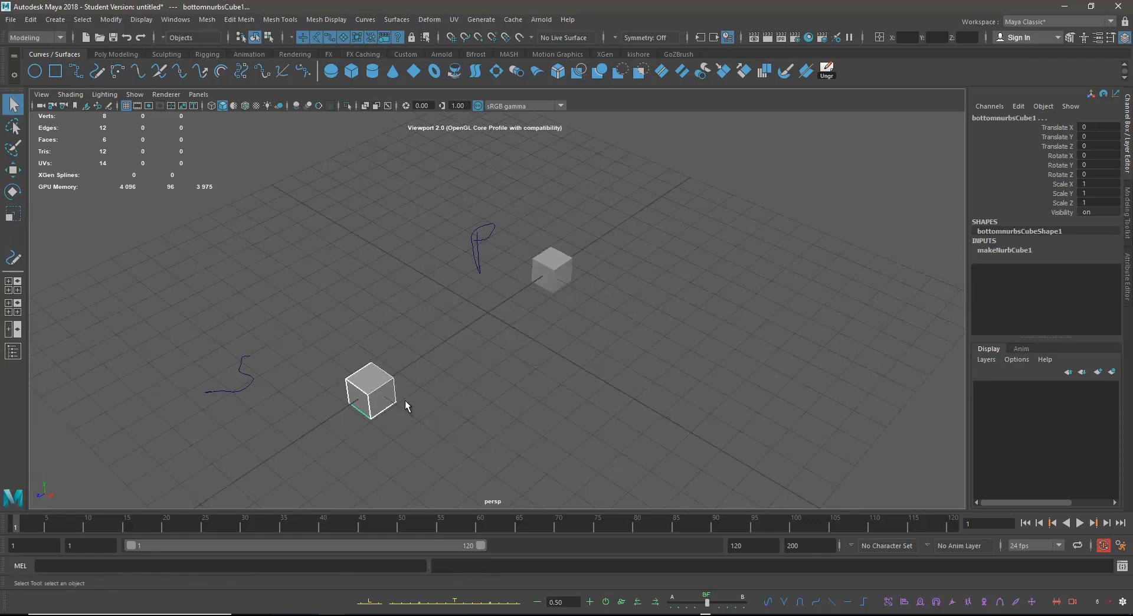
pyautogui.keyDown('alt'); pyautogui.moveTo(406, 402); pyautogui.dragTo(419, 352, button='middle'); pyautogui.keyUp('alt')
pyautogui.keyDown('alt'); pyautogui.moveTo(419, 352); pyautogui.dragTo(462, 378, button='right'); pyautogui.keyUp('alt')
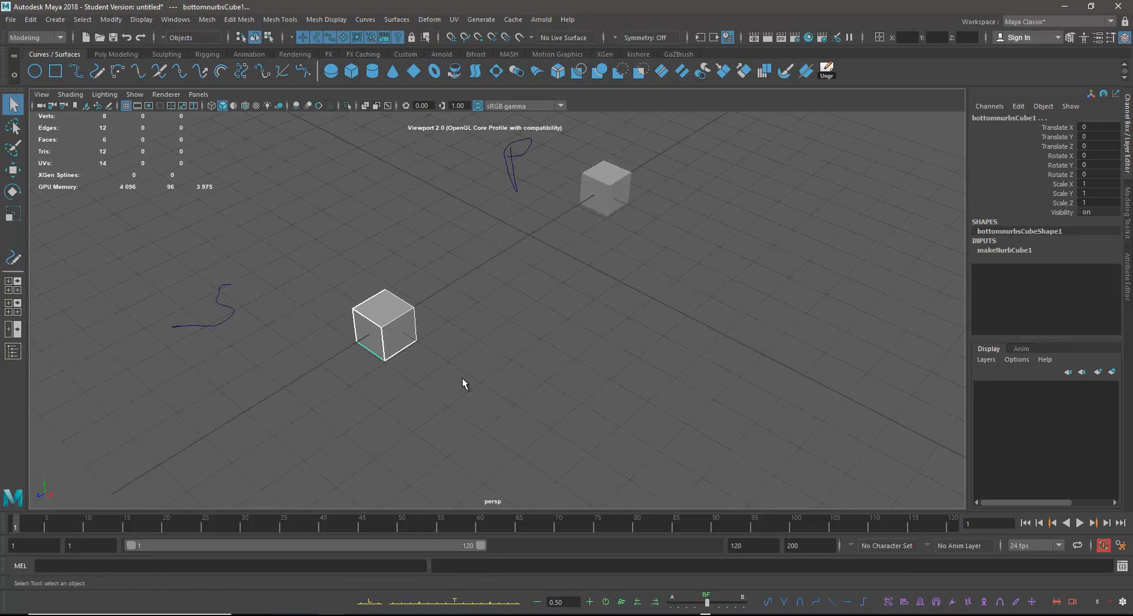
pyautogui.click(619, 192)
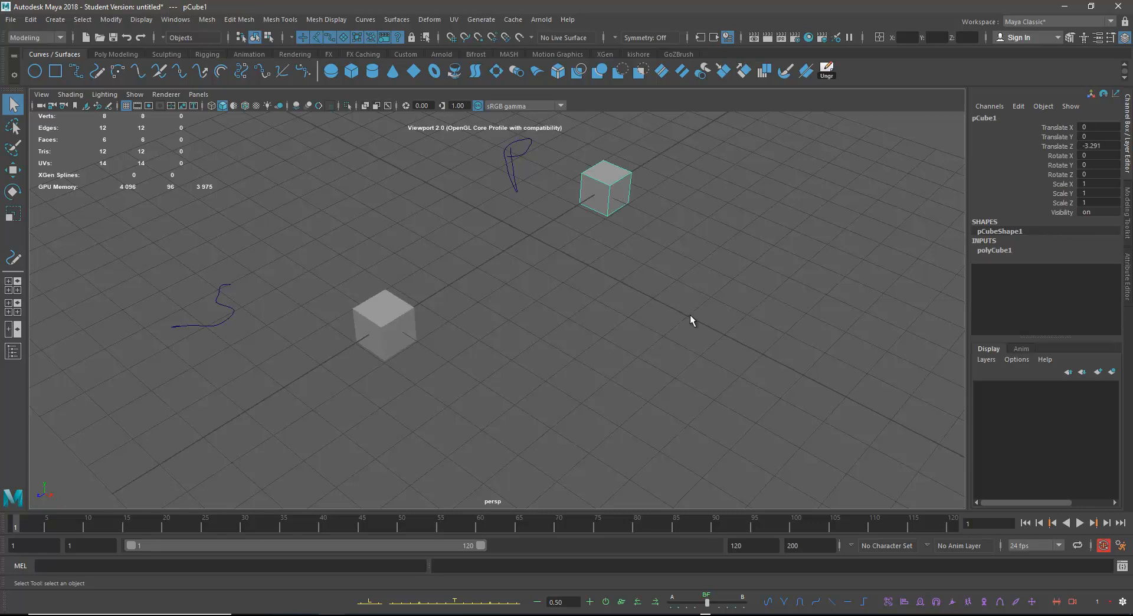
# - Try moving only the front surface of the NURBS cube along the X axis, and undo the move
pyautogui.click(395, 339)
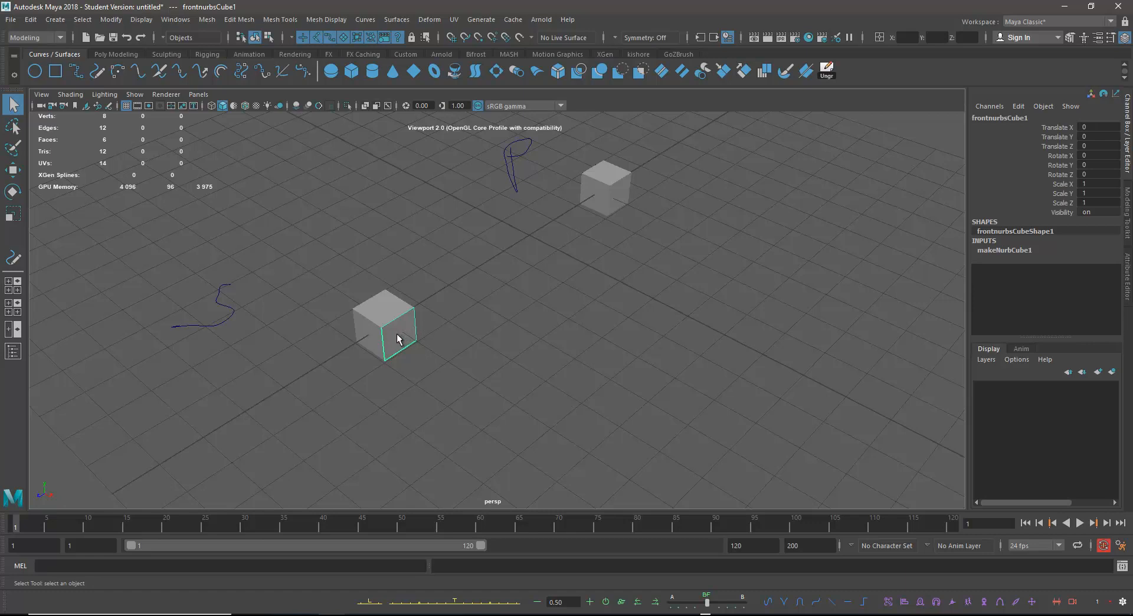
pyautogui.press('w')
pyautogui.moveTo(416, 349); pyautogui.dragTo(470, 363)
pyautogui.hotkey('ctrl', 'z')
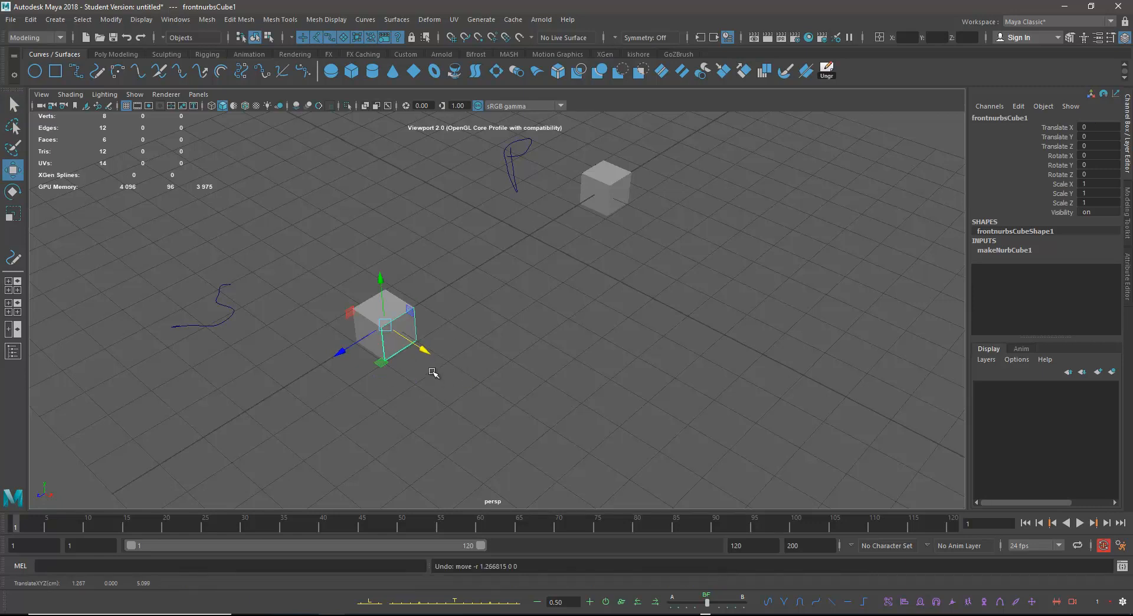
# - Compare single-object picking with marquee selection on the polygon cube and the NURBS cube, then clear the selection
pyautogui.click(642, 216)
pyautogui.click(619, 192)
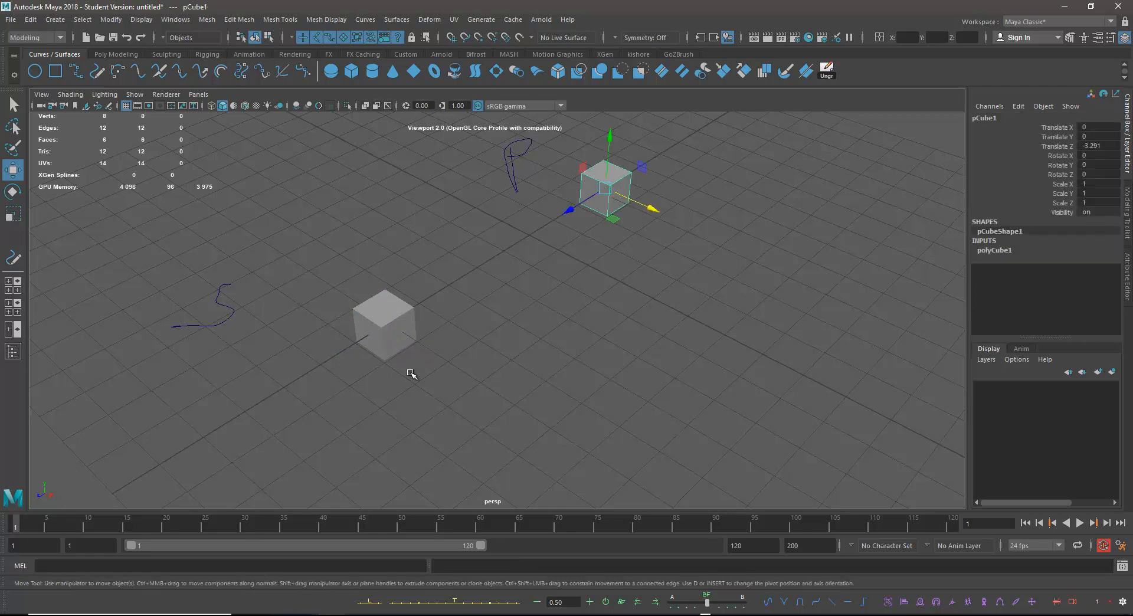
pyautogui.click(400, 339)
pyautogui.click(523, 346)
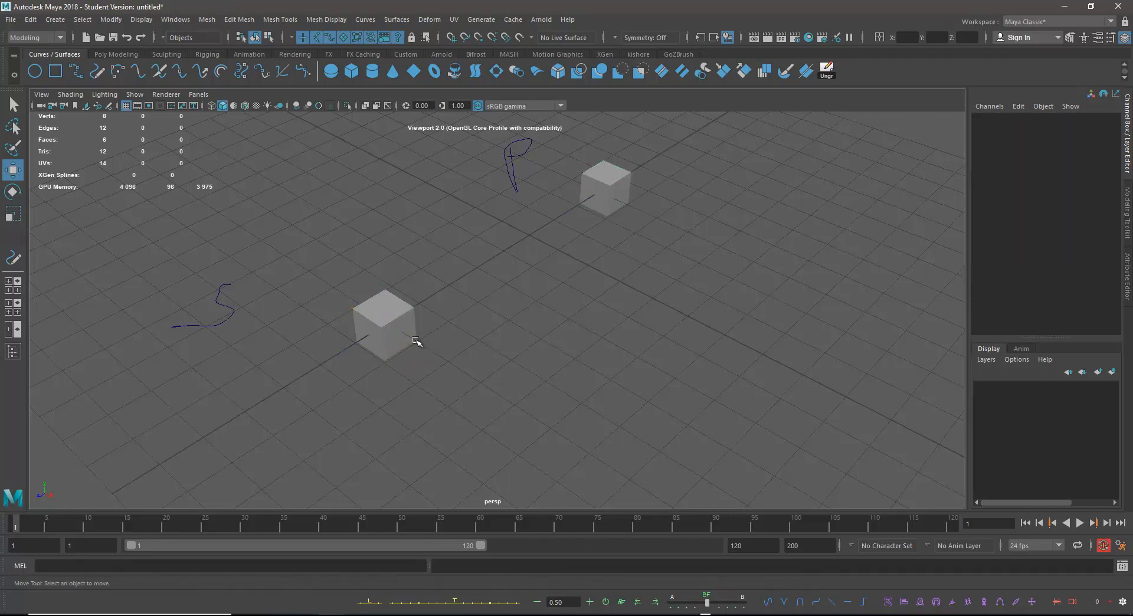
pyautogui.moveTo(303, 254); pyautogui.dragTo(460, 380)
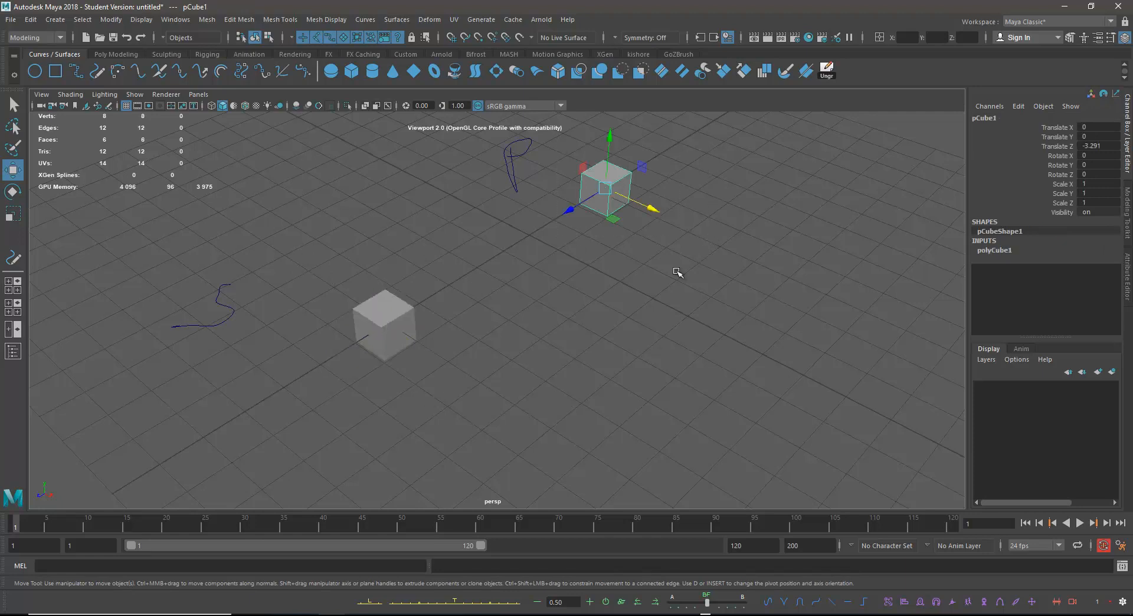
pyautogui.click(423, 340)
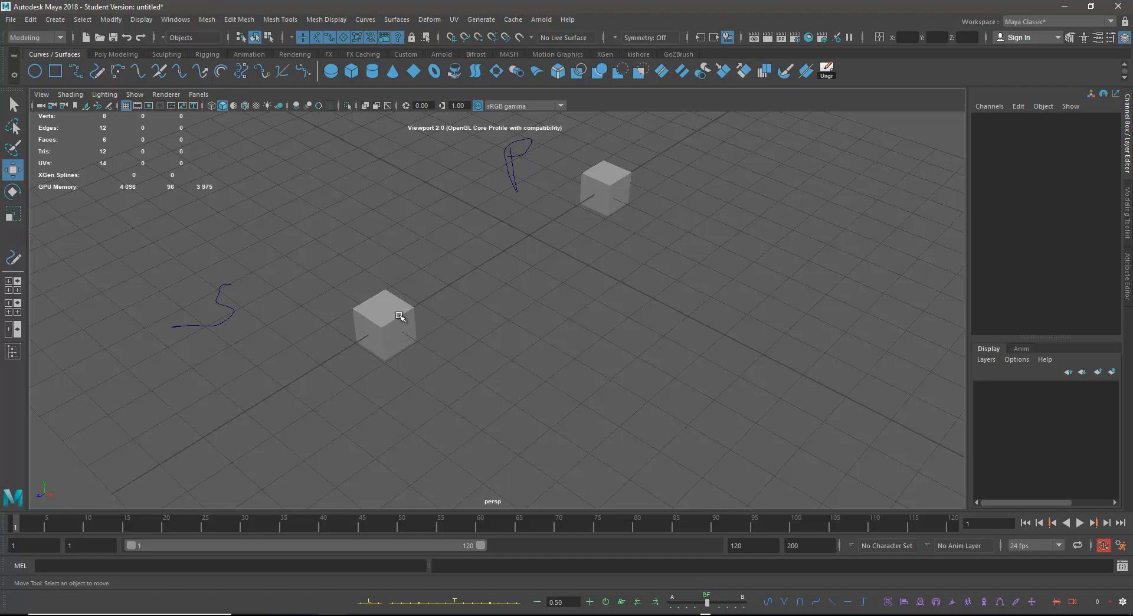
pyautogui.moveTo(319, 264); pyautogui.dragTo(486, 446)
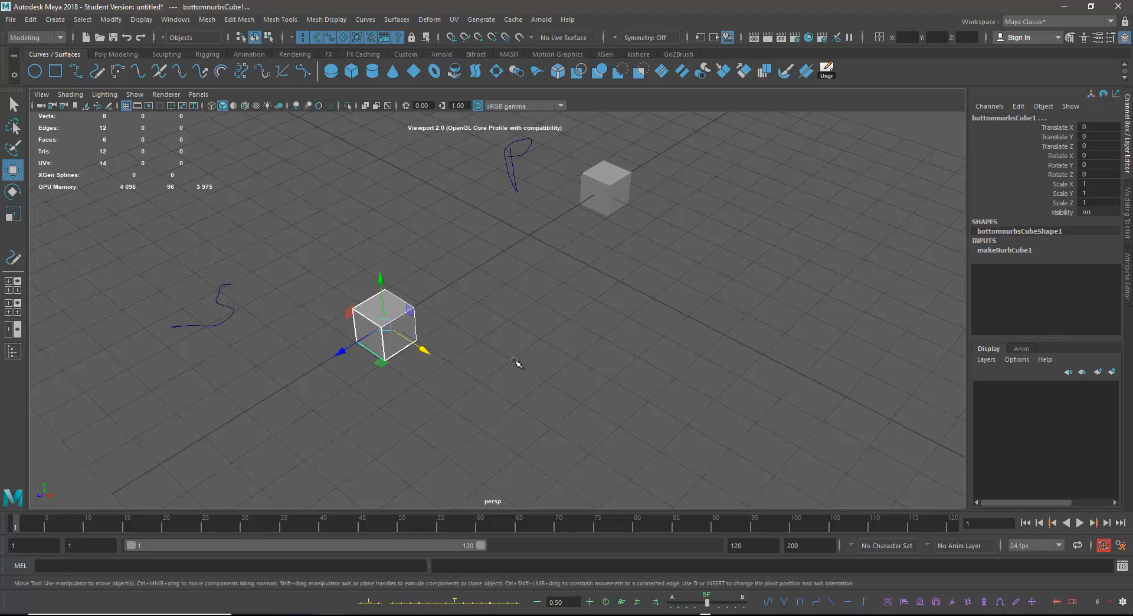
pyautogui.click(464, 384)
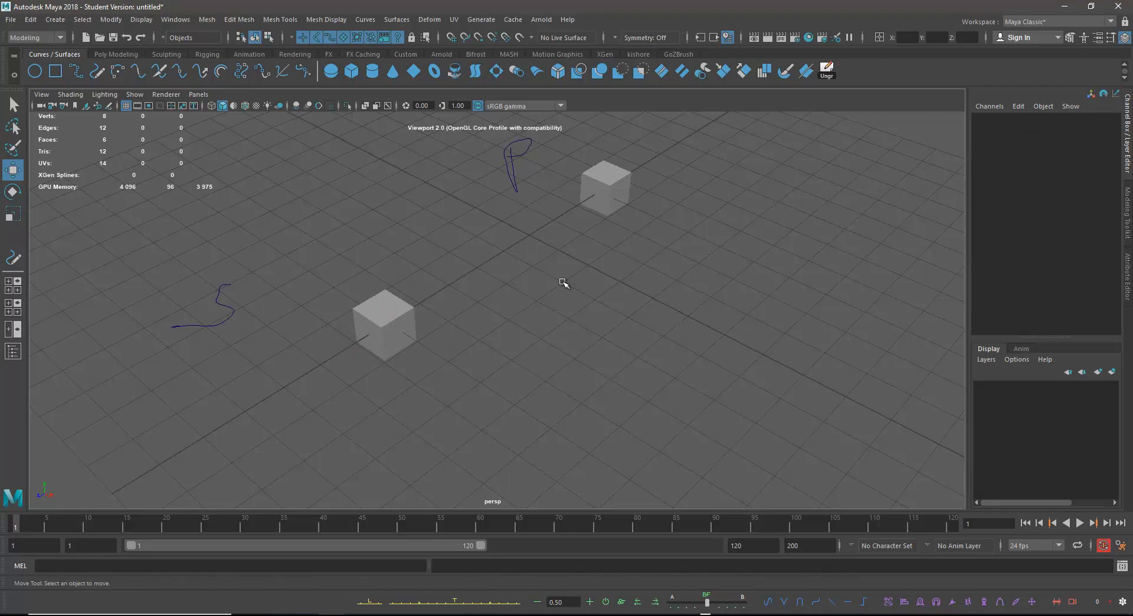
# - Select the NURBS cube's front surface, walk the selection up to its parent object, and select the polygon cube for comparison
pyautogui.click(400, 333)
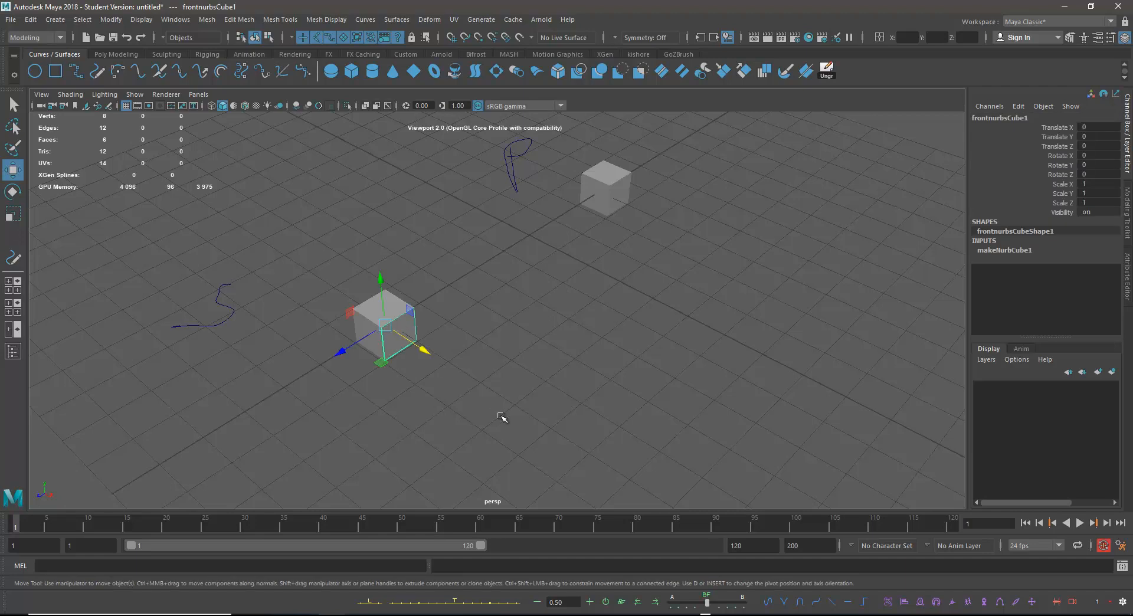
pyautogui.press('Up')
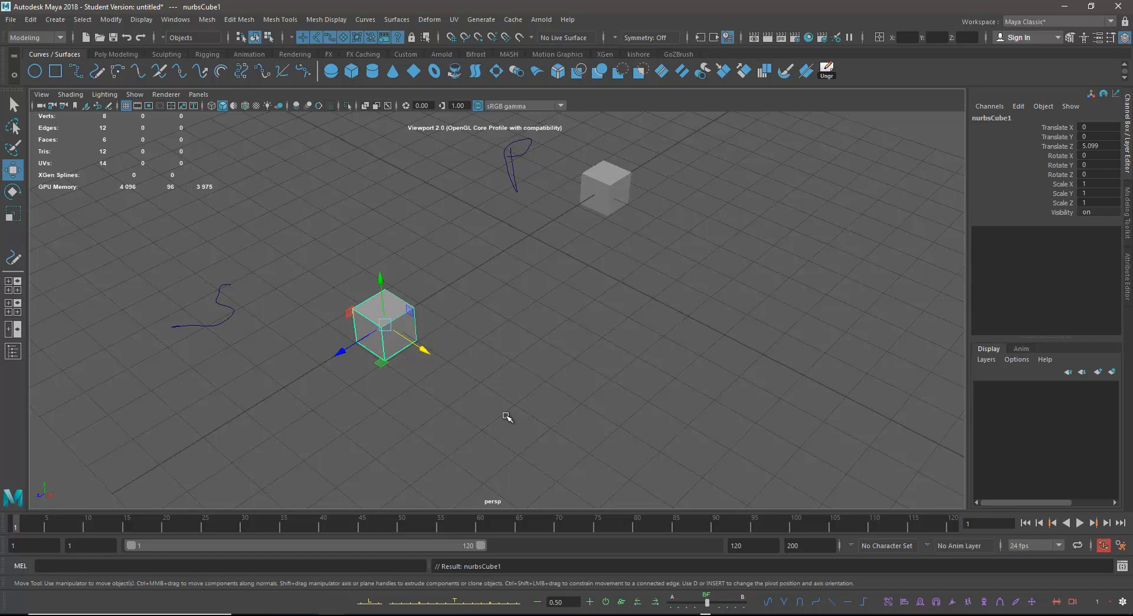
pyautogui.click(613, 197)
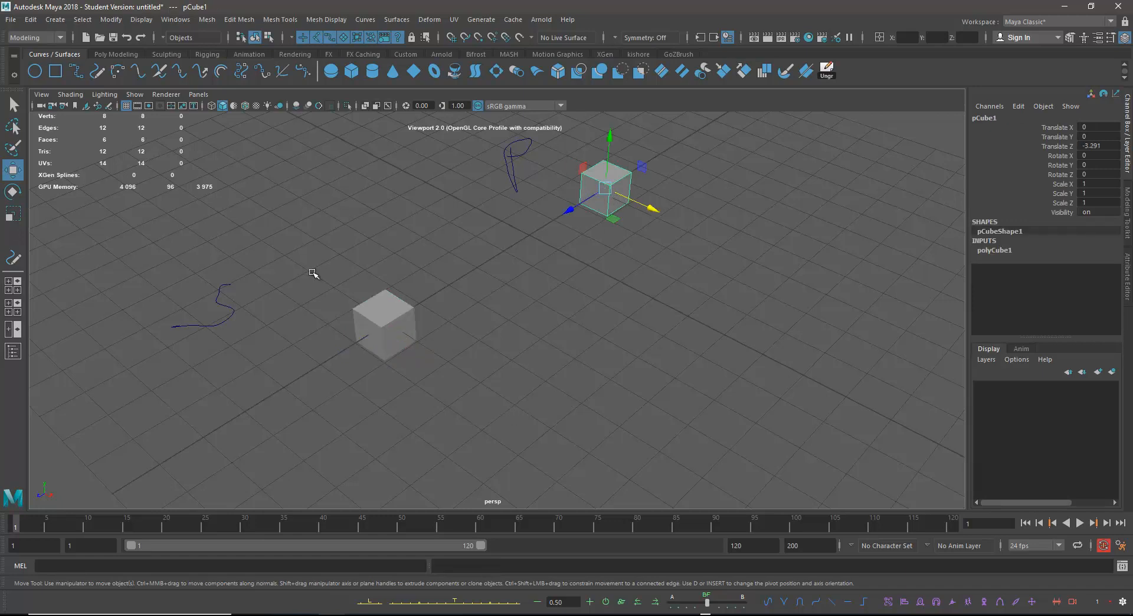
# - Delete the NURBS cube and the hand-drawn S and P curves, keeping only the polygon cube
pyautogui.scroll(-4, 313, 273)
pyautogui.moveTo(370, 260); pyautogui.dragTo(518, 389)
pyautogui.moveTo(245, 230); pyautogui.dragTo(543, 425)
pyautogui.moveTo(231, 278); pyautogui.dragTo(543, 488)
pyautogui.press('Delete')
pyautogui.moveTo(466, 188); pyautogui.dragTo(517, 243)
pyautogui.press('Delete')
# - Duplicate the polygon cube twice and spread the copies apart on the grid, with the second at about X 4.29, Z 0.47
pyautogui.moveTo(515, 142); pyautogui.dragTo(612, 277)
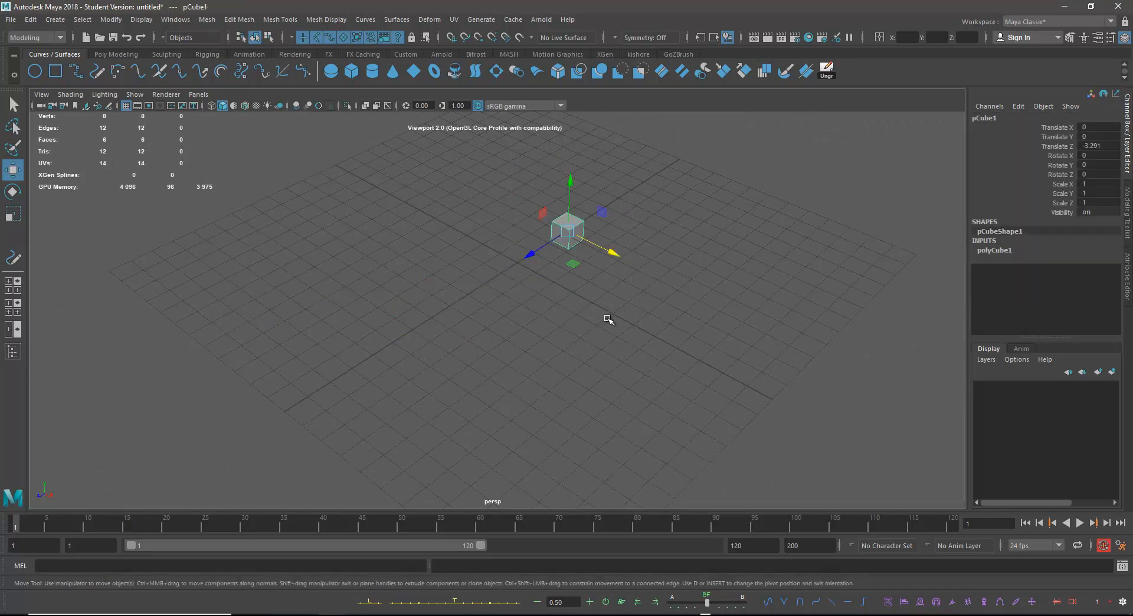
pyautogui.keyDown('alt'); pyautogui.moveTo(591, 327); pyautogui.dragTo(580, 369, button='middle'); pyautogui.keyUp('alt')
pyautogui.keyDown('alt'); pyautogui.moveTo(581, 370); pyautogui.dragTo(617, 405, button='right'); pyautogui.keyUp('alt')
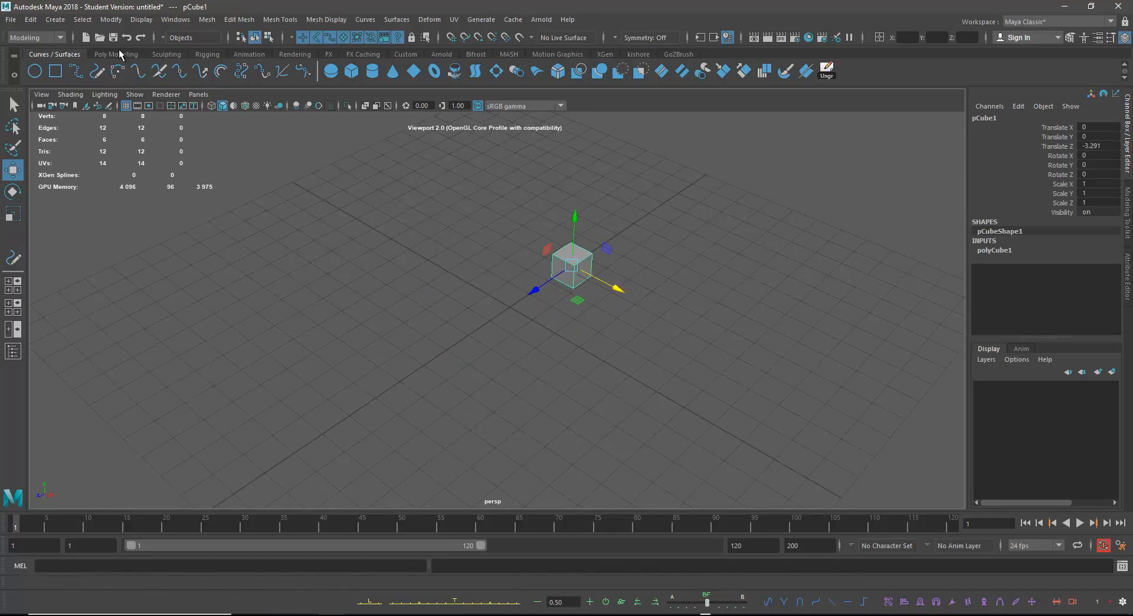
pyautogui.keyDown('alt'); pyautogui.moveTo(540, 284); pyautogui.dragTo(724, 429); pyautogui.keyUp('alt')
pyautogui.hotkey('ctrl', 'd')
pyautogui.hotkey('ctrl', 'd')
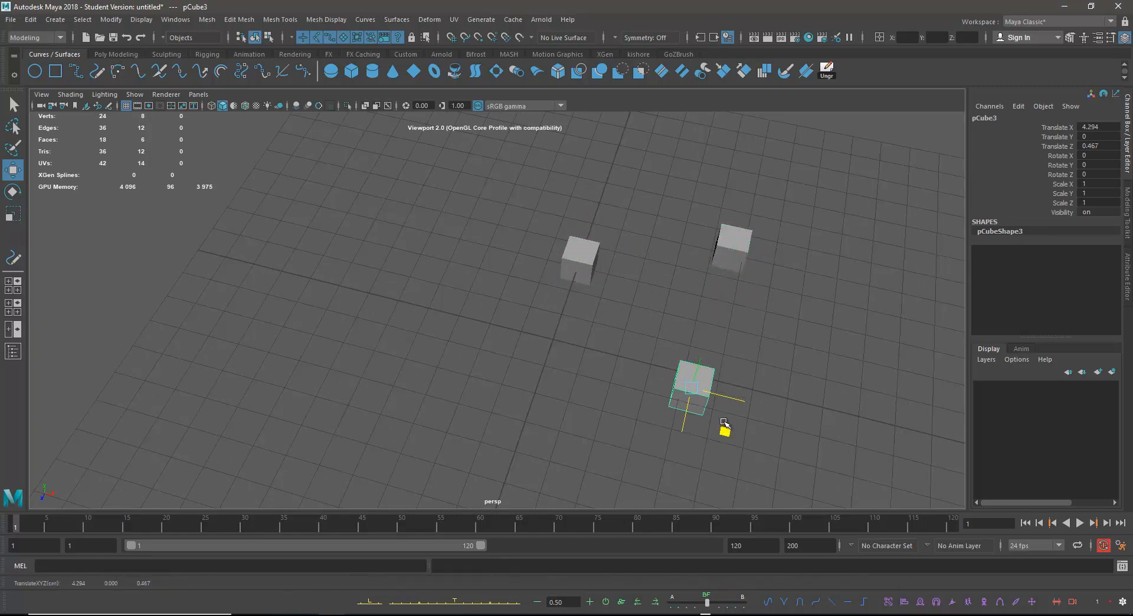
# - Duplicate all three cubes together and move the copies to the far side of the grid, with the lead cube at about X -9.7, Z 4.56
pyautogui.scroll(-2, 782, 428)
pyautogui.keyDown('alt'); pyautogui.moveTo(701, 360); pyautogui.dragTo(608, 329, button='middle'); pyautogui.keyUp('alt')
pyautogui.moveTo(414, 179); pyautogui.dragTo(678, 397)
pyautogui.hotkey('ctrl', 'd')
pyautogui.moveTo(621, 280); pyautogui.dragTo(218, 376)
# - Duplicate the three copied cubes again, move the new set farther off the grid, and clear the selection
pyautogui.keyDown('alt'); pyautogui.moveTo(417, 354); pyautogui.dragTo(706, 295, button='middle'); pyautogui.keyUp('alt')
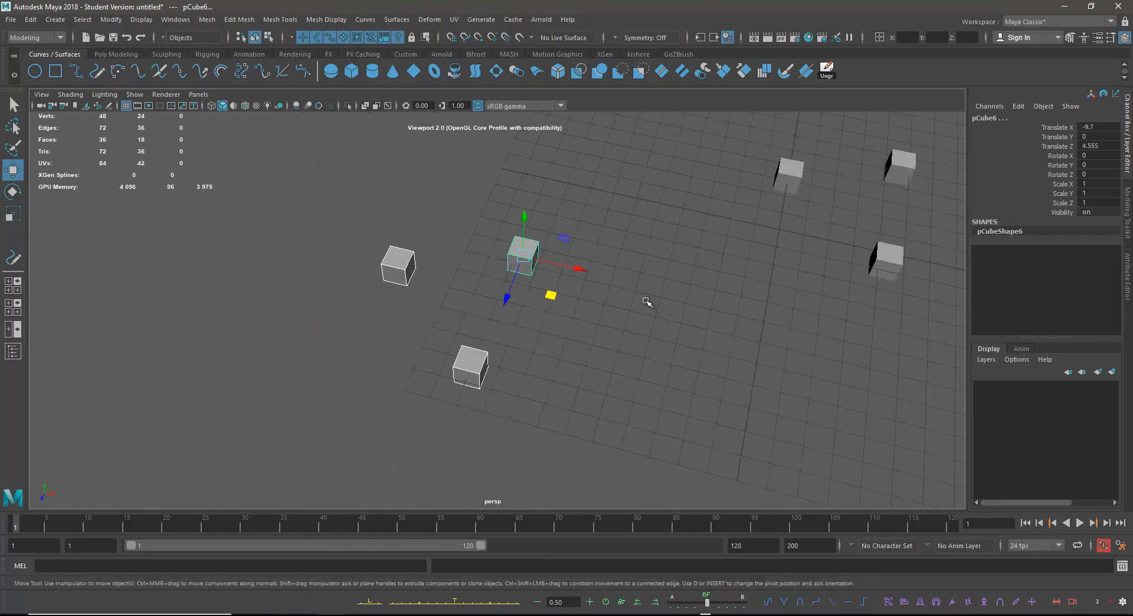
pyautogui.hotkey('ctrl', 'd')
pyautogui.moveTo(552, 296); pyautogui.dragTo(413, 382)
pyautogui.click(662, 372)
# - Move the first three cubes toward the grid's edge and the six copies farther in the opposite direction to separate the two sets
pyautogui.keyDown('alt'); pyautogui.moveTo(663, 372); pyautogui.dragTo(533, 251); pyautogui.keyUp('alt')
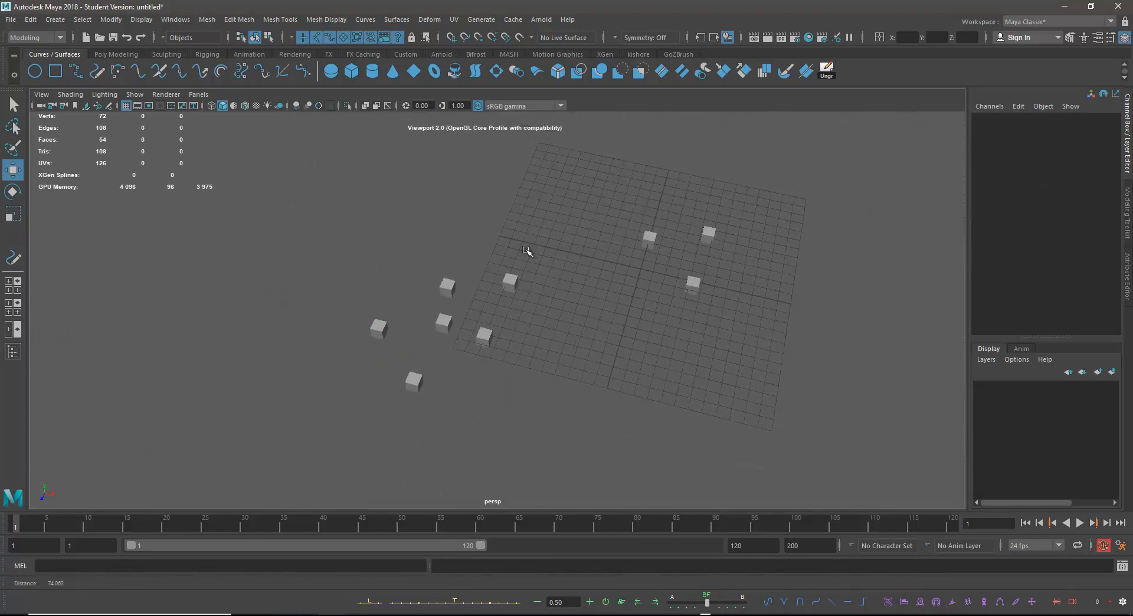
pyautogui.keyDown('alt'); pyautogui.moveTo(534, 251); pyautogui.dragTo(529, 253, button='right'); pyautogui.keyUp('alt')
pyautogui.keyDown('alt'); pyautogui.moveTo(529, 253); pyautogui.dragTo(490, 252, button='middle'); pyautogui.keyUp('alt')
pyautogui.moveTo(550, 165); pyautogui.dragTo(816, 362)
pyautogui.moveTo(710, 273); pyautogui.dragTo(754, 268)
pyautogui.moveTo(259, 235); pyautogui.dragTo(571, 457)
pyautogui.moveTo(428, 370); pyautogui.dragTo(405, 374)
# - Select the separated set of three cubes on the grid, then clear the selection
pyautogui.keyDown('alt'); pyautogui.moveTo(609, 352); pyautogui.dragTo(562, 341); pyautogui.keyUp('alt')
pyautogui.keyDown('alt'); pyautogui.moveTo(561, 341); pyautogui.dragTo(606, 372, button='right'); pyautogui.keyUp('alt')
pyautogui.keyDown('alt'); pyautogui.moveTo(723, 314); pyautogui.dragTo(569, 243, button='middle'); pyautogui.keyUp('alt')
pyautogui.click(721, 313)
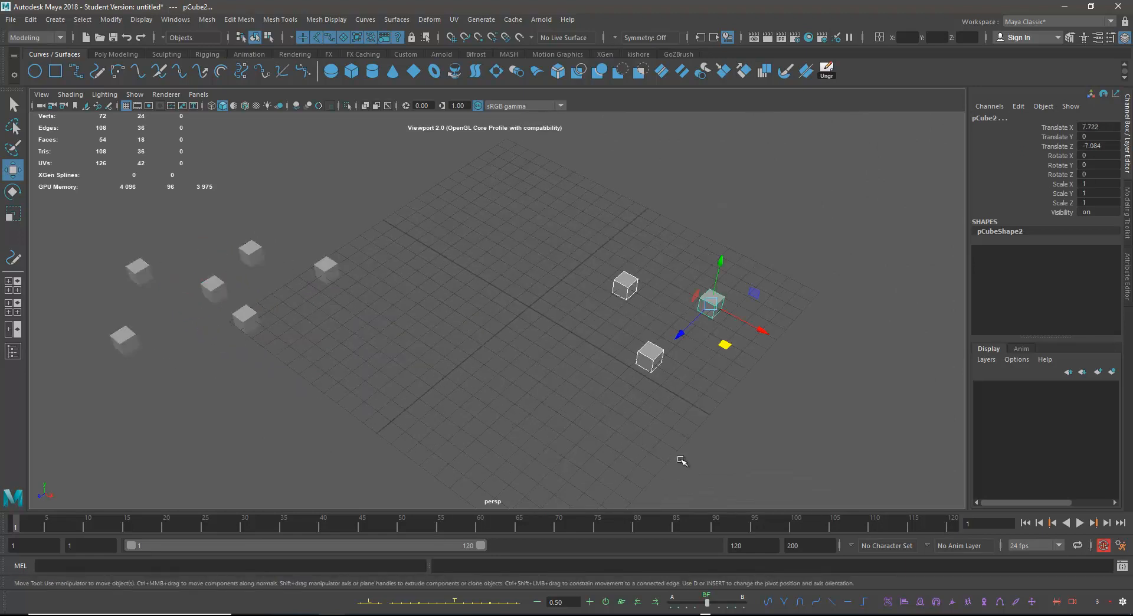
pyautogui.moveTo(540, 211); pyautogui.dragTo(808, 450)
pyautogui.click(748, 417)
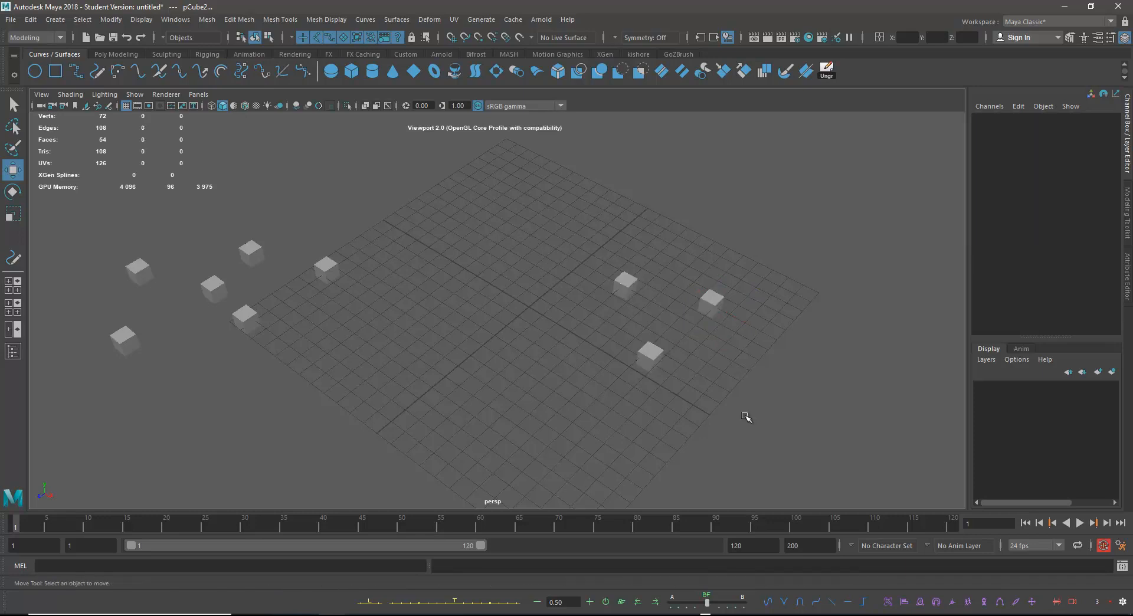
# - Select the three cubes on the grid and group them
pyautogui.moveTo(526, 233); pyautogui.dragTo(779, 400)
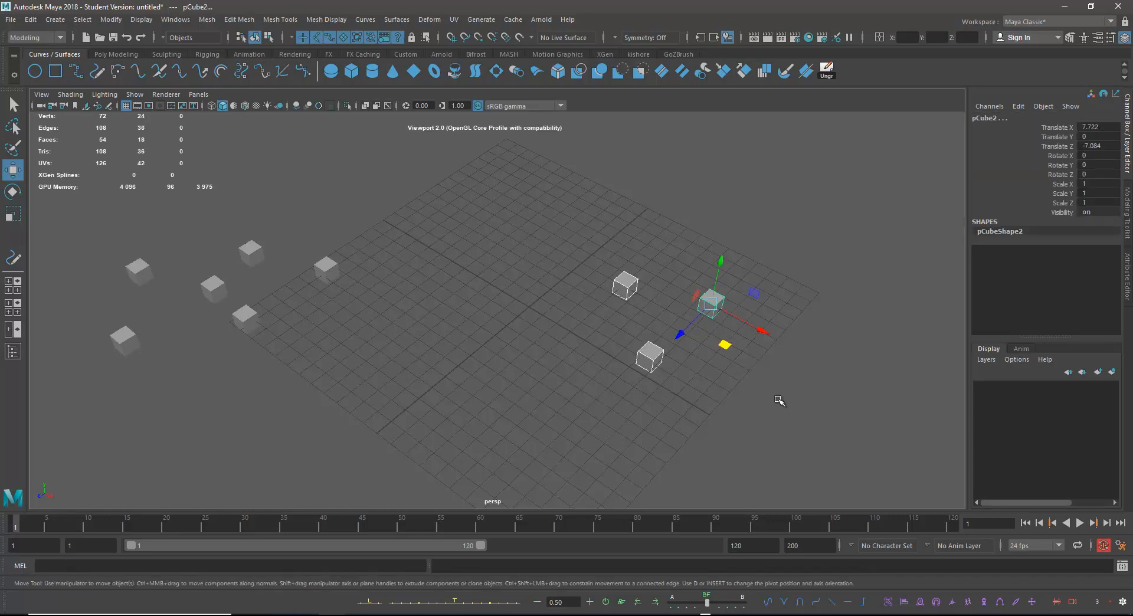
pyautogui.moveTo(543, 235); pyautogui.dragTo(765, 412)
pyautogui.hotkey('ctrl', 'g')
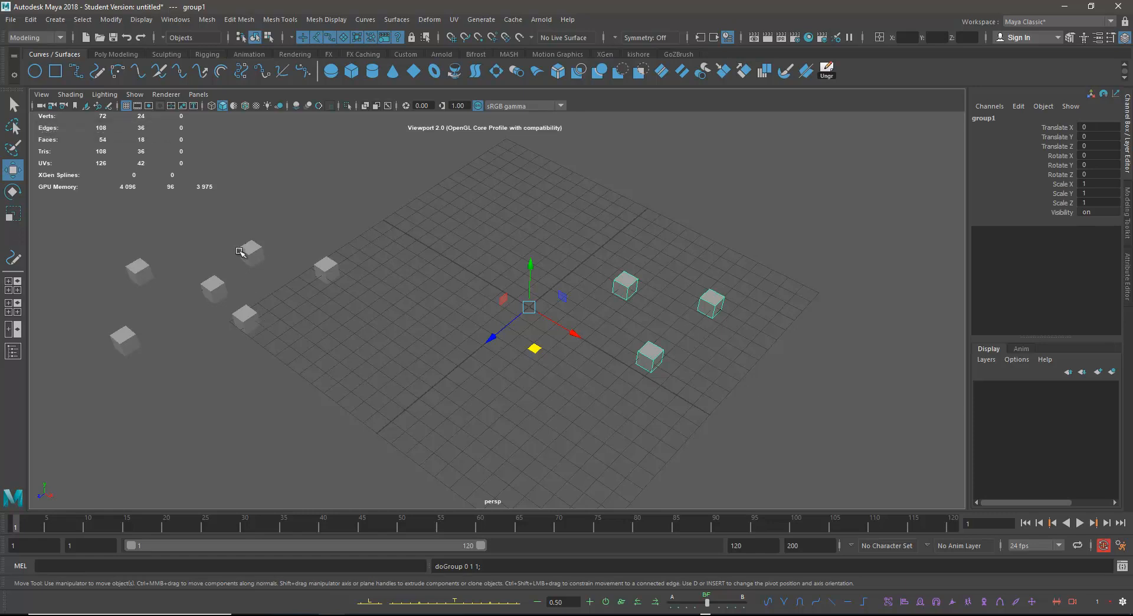
# - Move the nearest three copied cubes onto the grid's edge, then group all six copies and clear the selection
pyautogui.moveTo(237, 237); pyautogui.dragTo(336, 366)
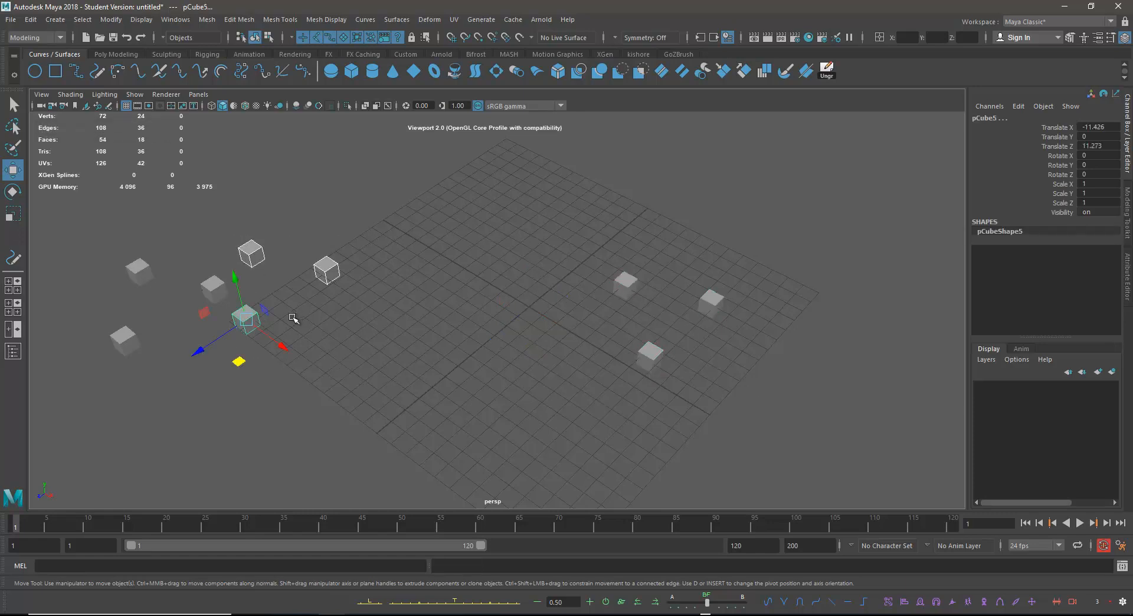
pyautogui.moveTo(239, 361); pyautogui.dragTo(275, 364)
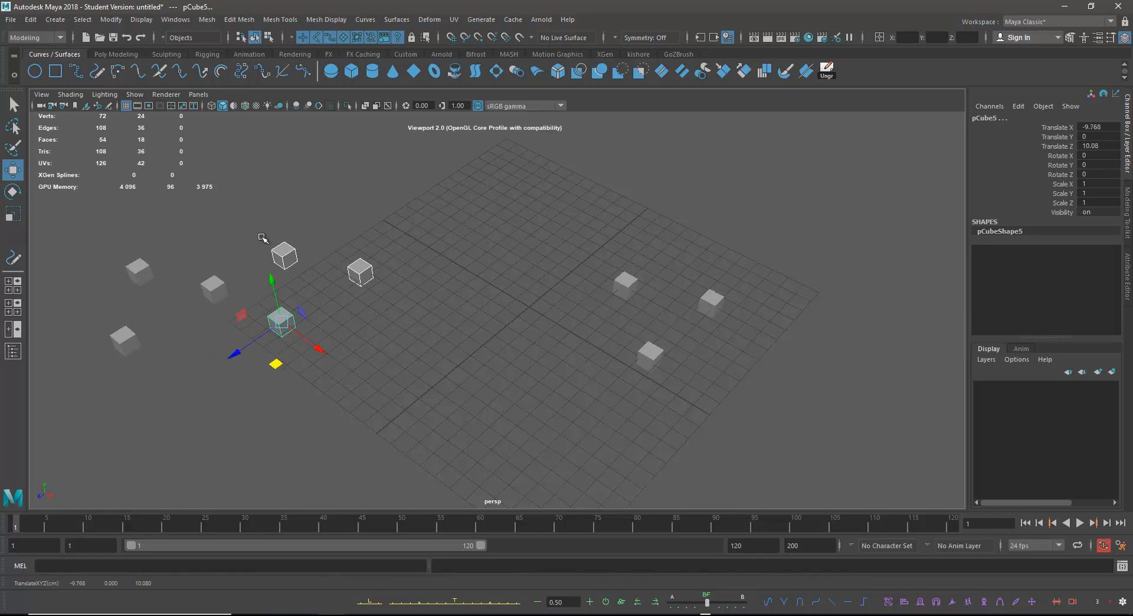
pyautogui.moveTo(248, 221); pyautogui.dragTo(396, 363)
pyautogui.moveTo(64, 225); pyautogui.dragTo(406, 398)
pyautogui.hotkey('ctrl', 'g')
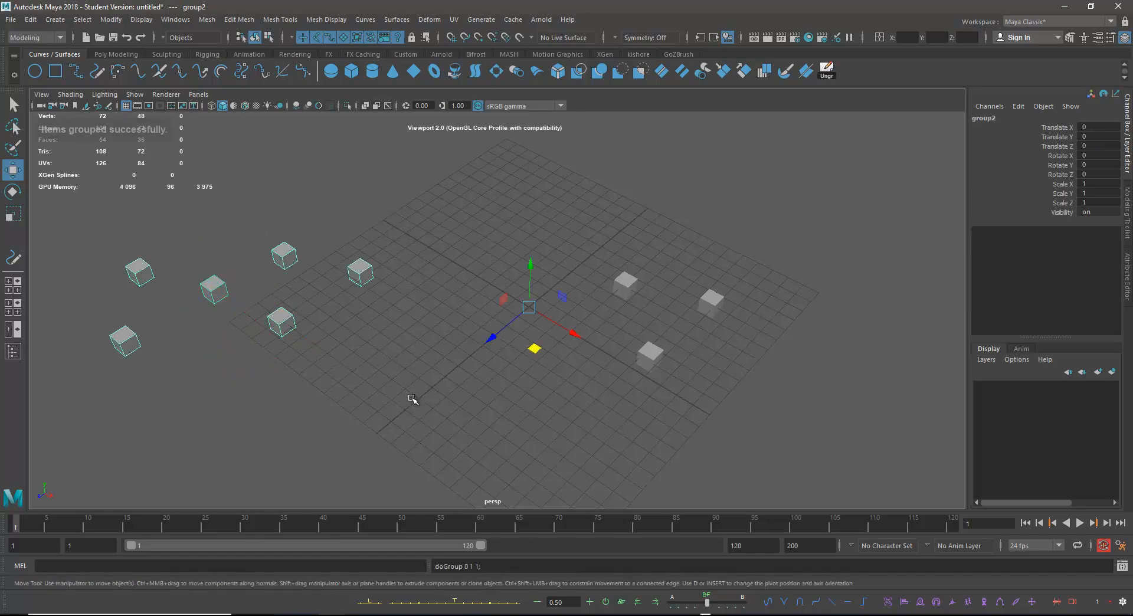
pyautogui.click(379, 377)
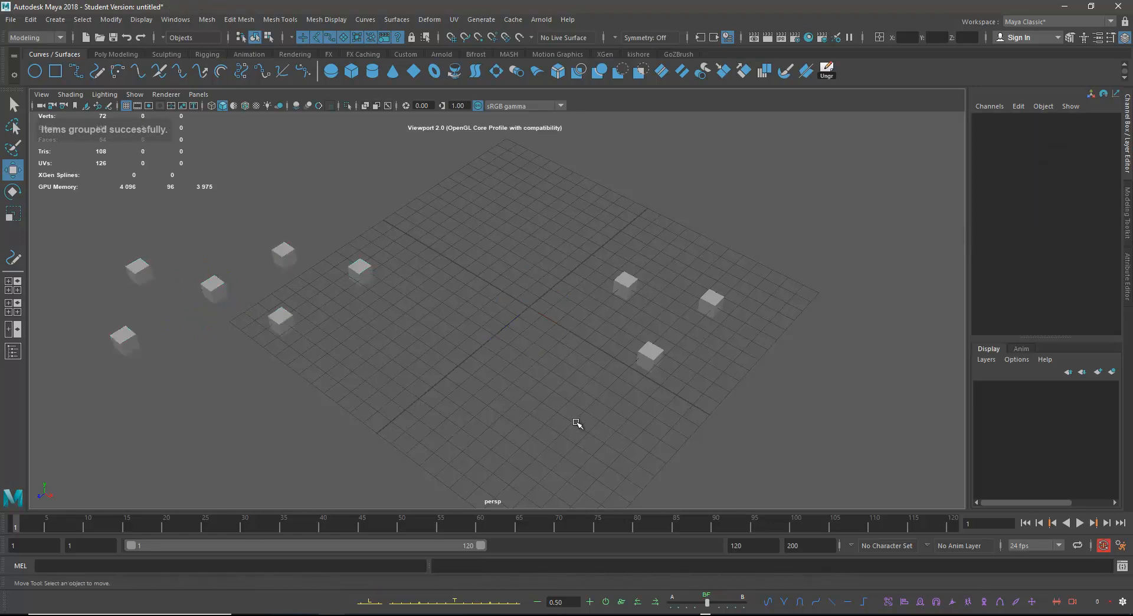
# - Pick one cube in the three-cube set and one in the six-cube set, walking up to its parent group each time
pyautogui.click(650, 367)
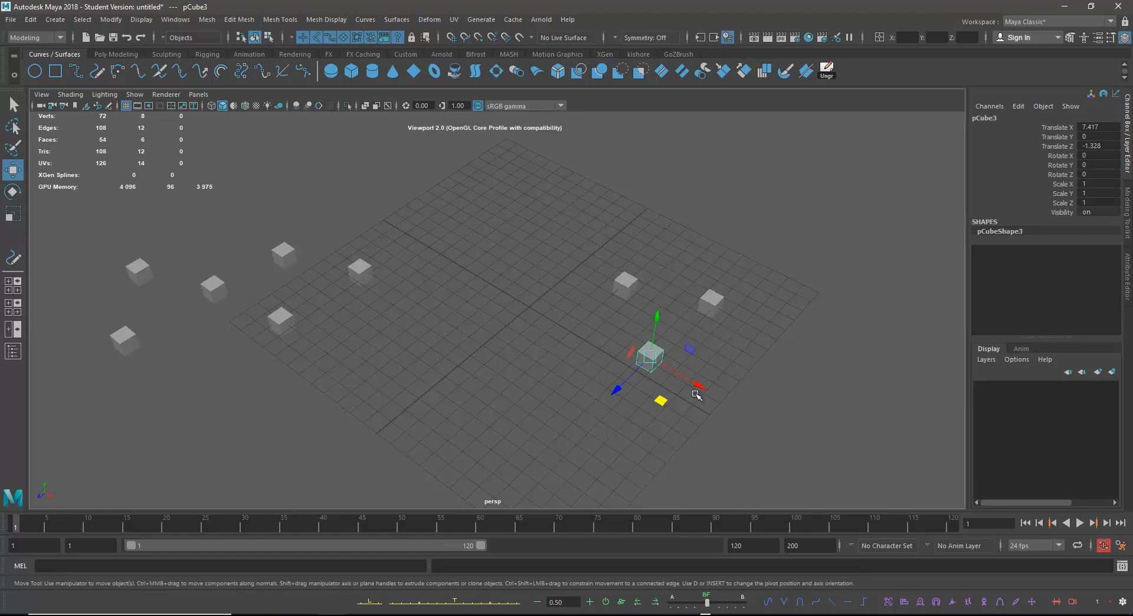
pyautogui.click(849, 334)
pyautogui.click(652, 356)
pyautogui.hotkey('ctrl', 'g')
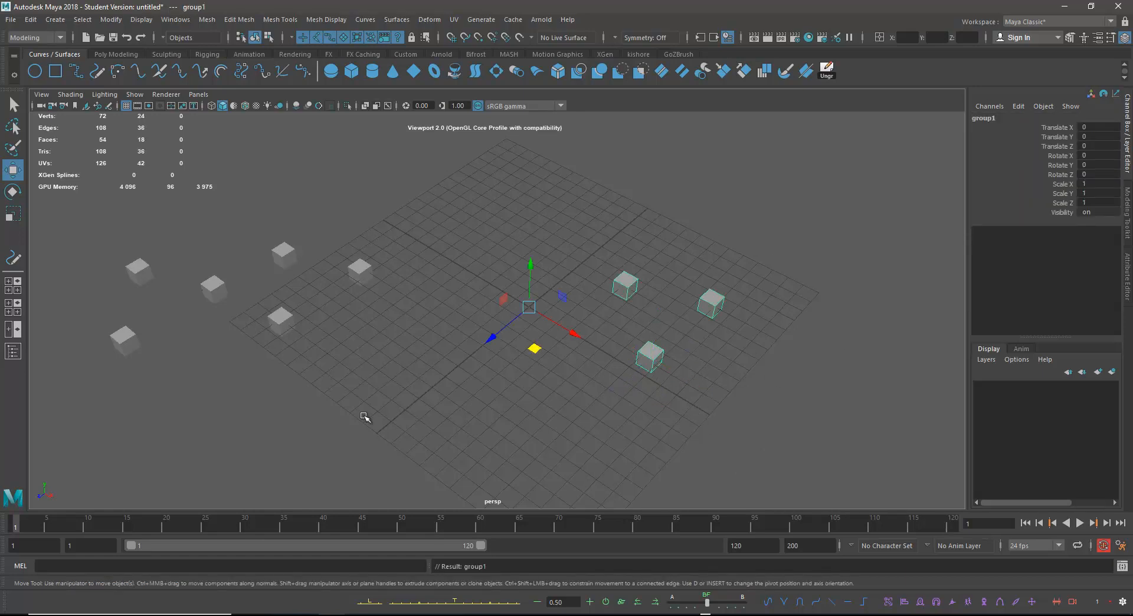
pyautogui.click(358, 273)
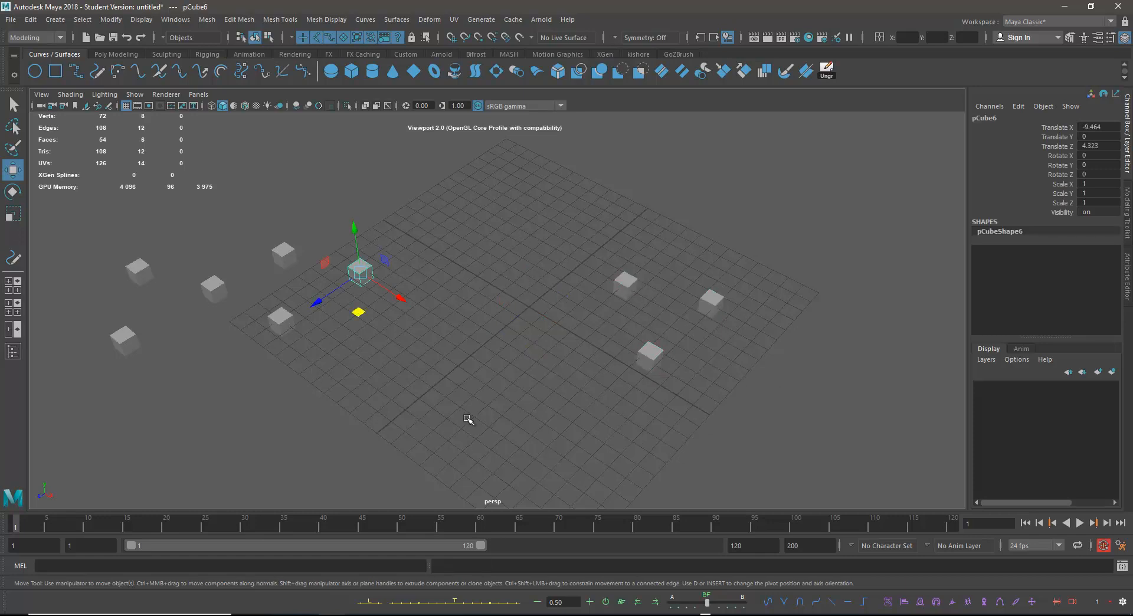
pyautogui.hotkey('ctrl', 'g')
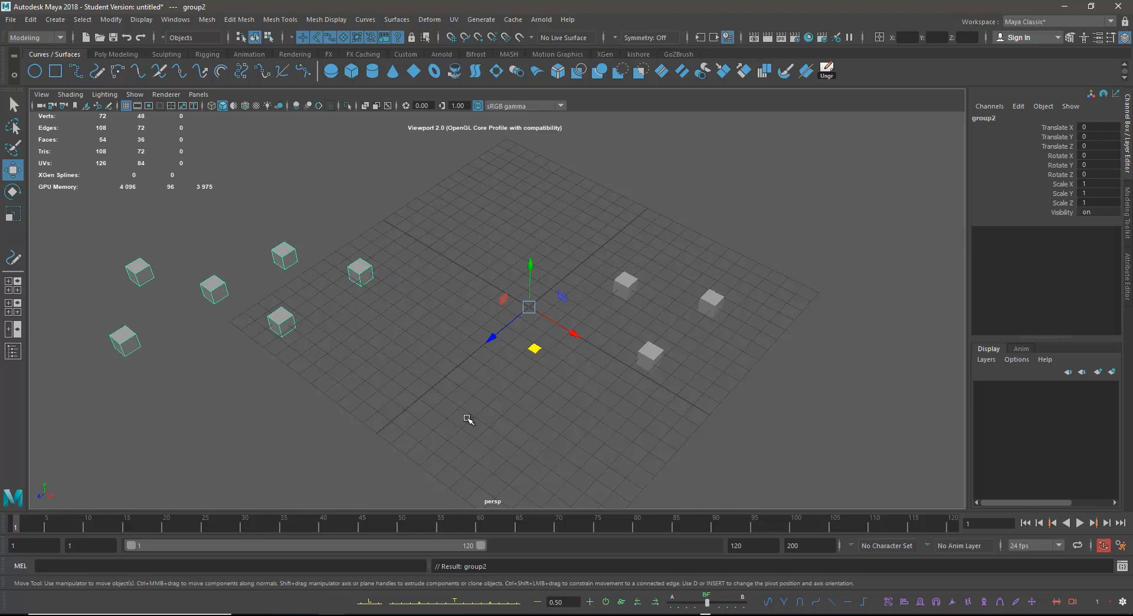
# - Box-select the six-cube set and the three-cube set in turn, then pick a single cube and clear the selection
pyautogui.click(636, 410)
pyautogui.moveTo(86, 243); pyautogui.dragTo(534, 455)
pyautogui.moveTo(501, 205); pyautogui.dragTo(831, 471)
pyautogui.click(636, 364)
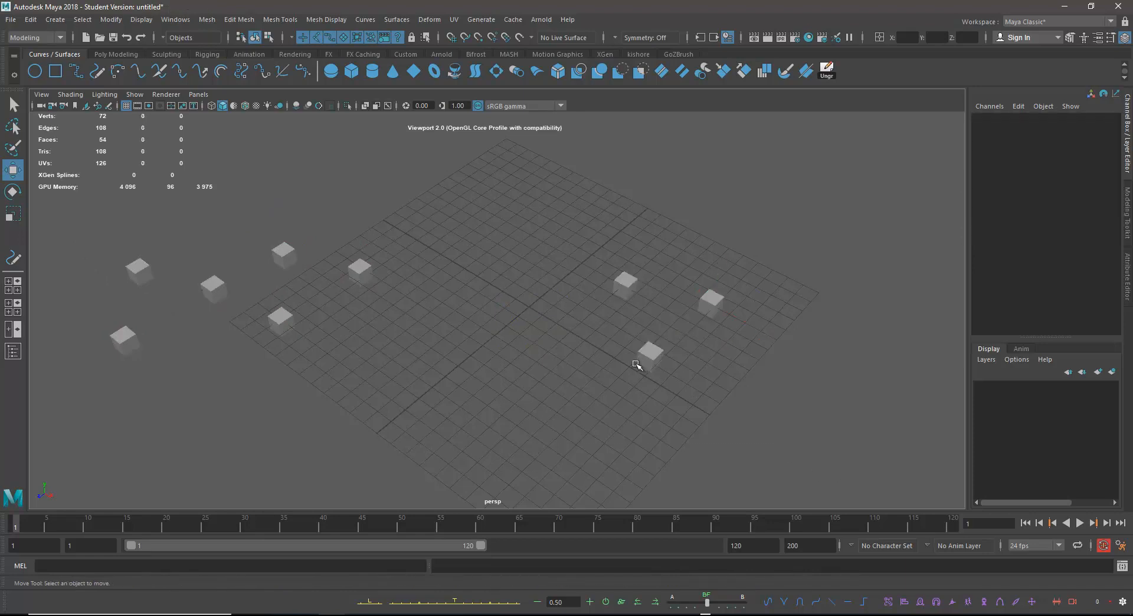
pyautogui.click(645, 362)
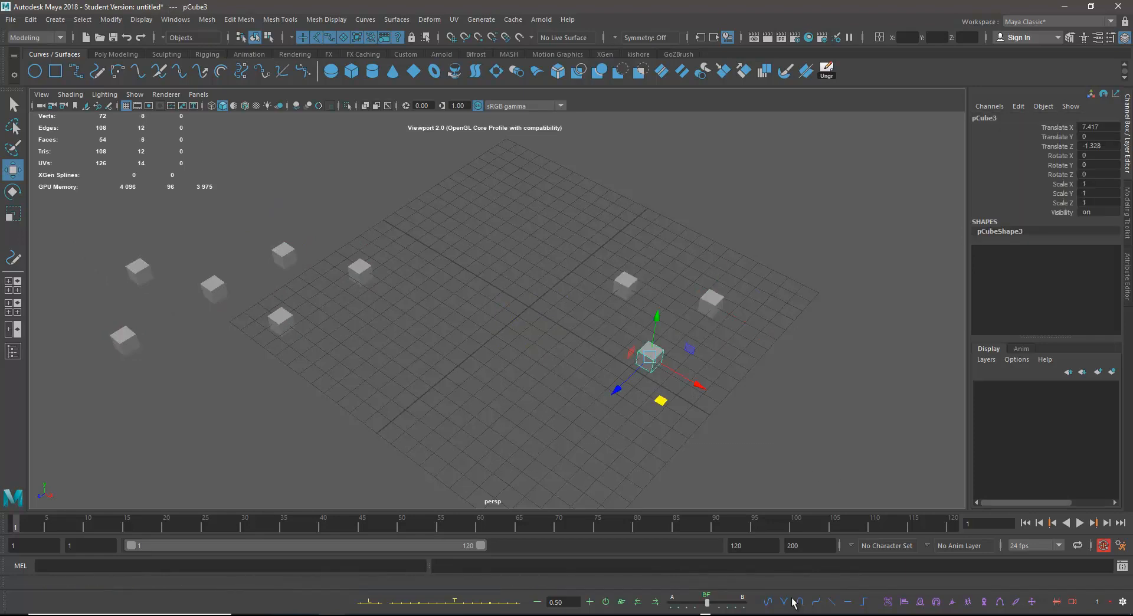
pyautogui.press('Up')
pyautogui.click(577, 227)
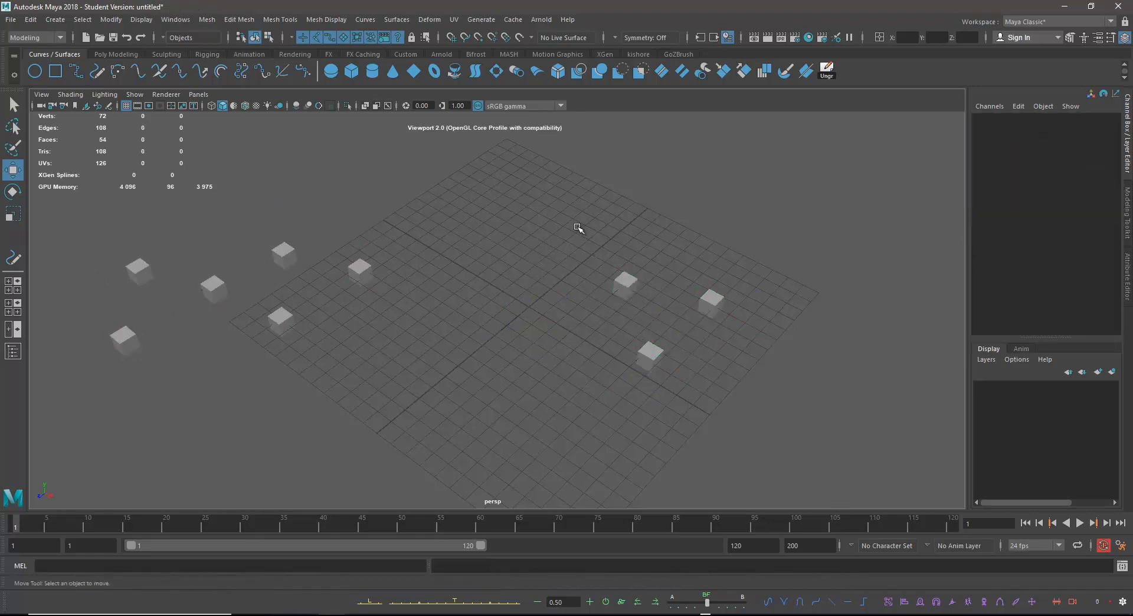
# - Compare picking single cubes with box-selecting the whole three-cube set, then select the set's parent group
pyautogui.moveTo(577, 226); pyautogui.dragTo(833, 433)
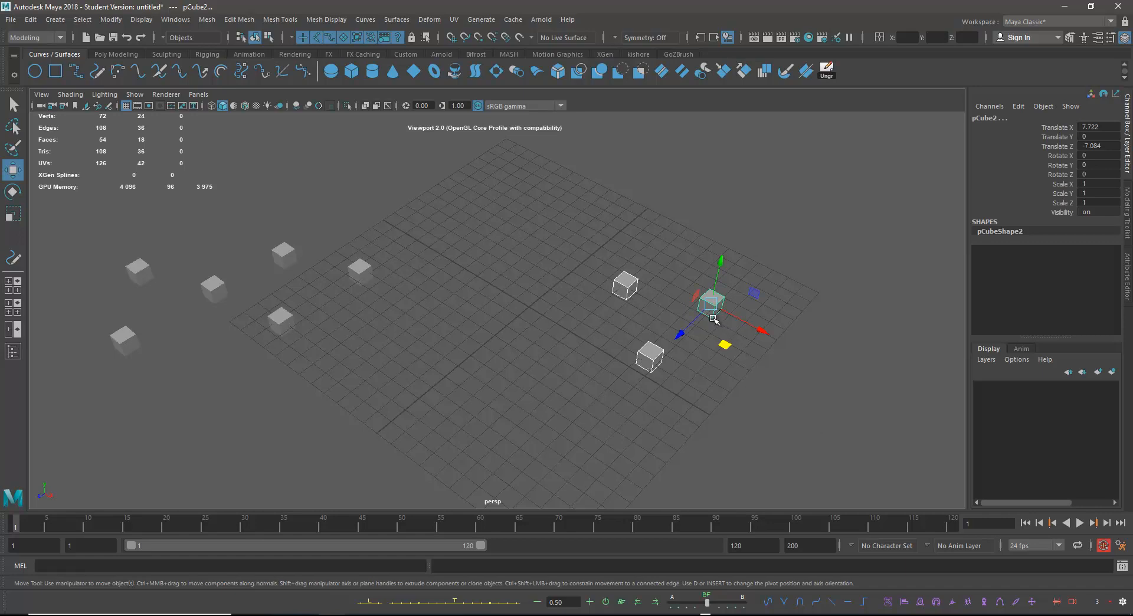
pyautogui.click(718, 404)
pyautogui.click(711, 306)
pyautogui.moveTo(555, 246); pyautogui.dragTo(785, 445)
pyautogui.moveTo(559, 232); pyautogui.dragTo(661, 326)
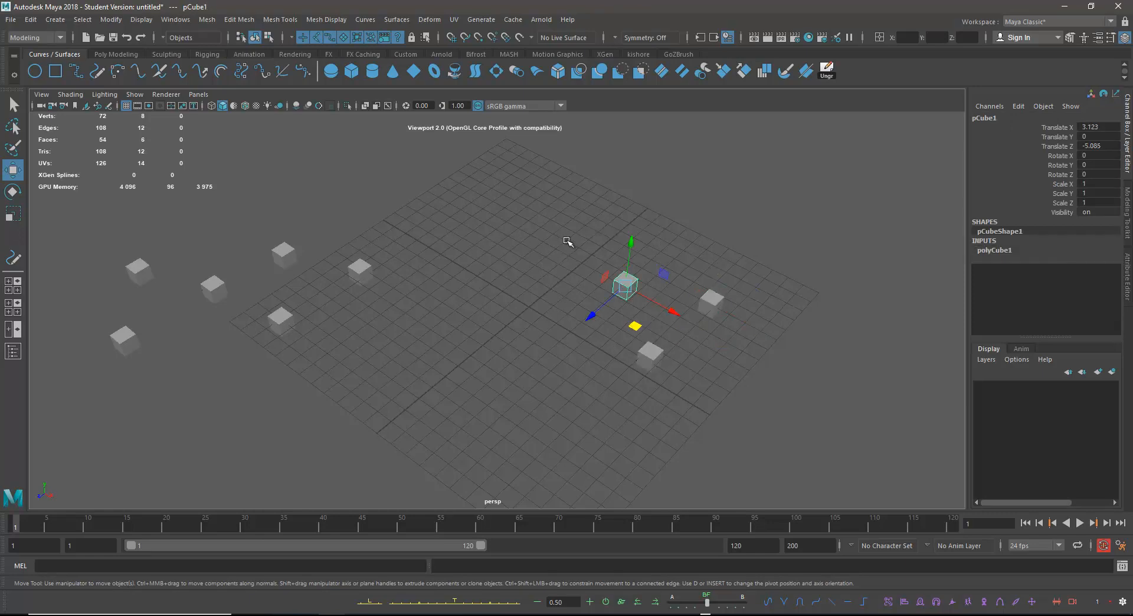
pyautogui.moveTo(542, 218); pyautogui.dragTo(783, 440)
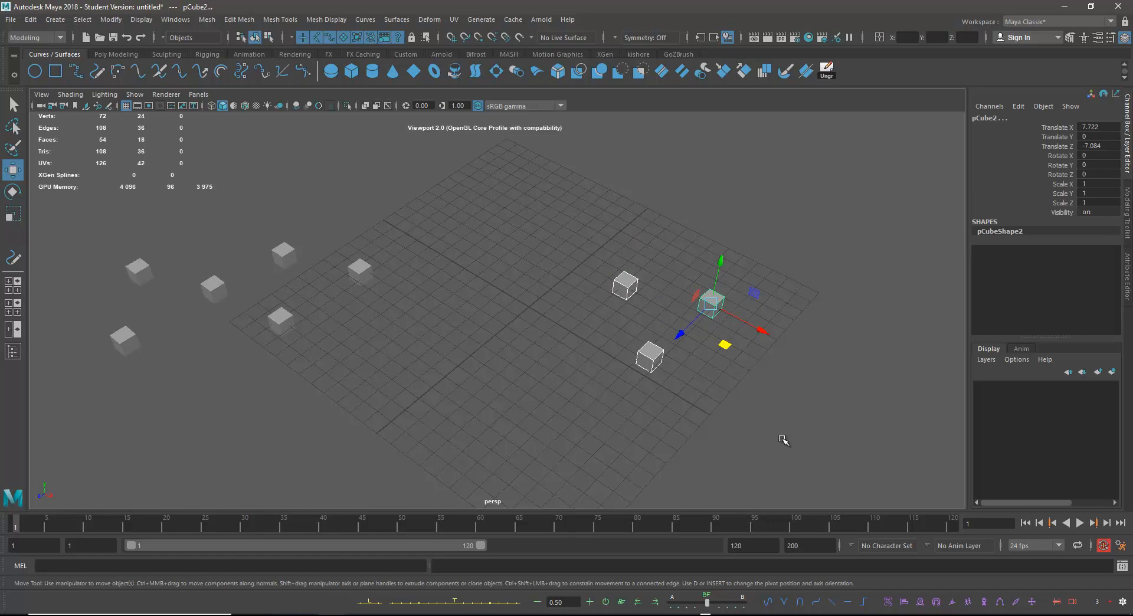
pyautogui.hotkey('ctrl', 'g')
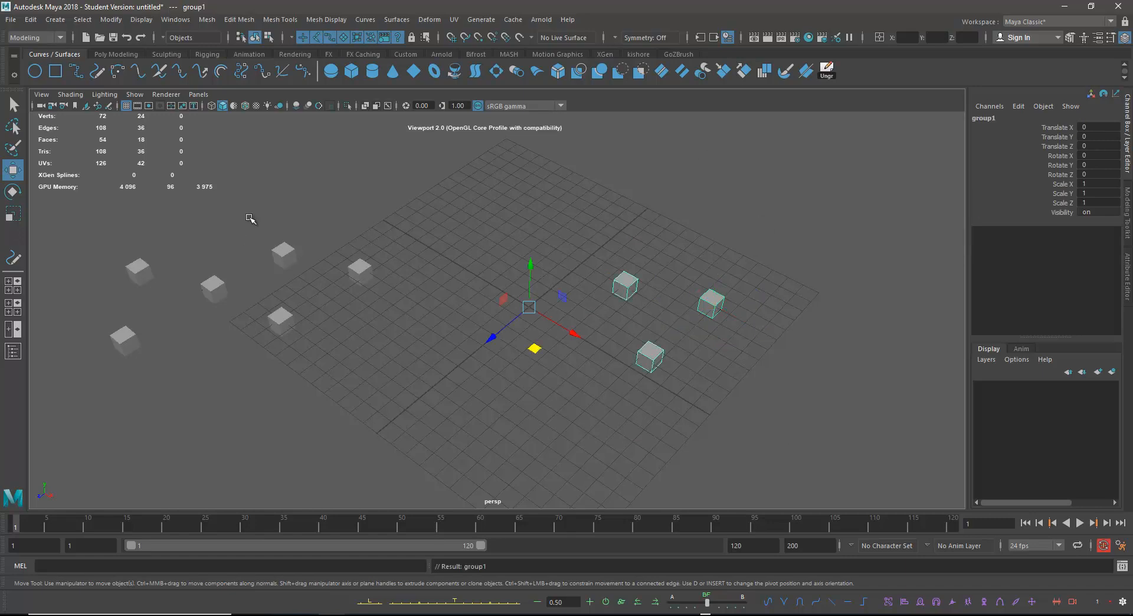
# - Try box selections over the six-cube set, then pick one of its cubes and walk up to the parent group
pyautogui.moveTo(260, 217); pyautogui.dragTo(431, 414)
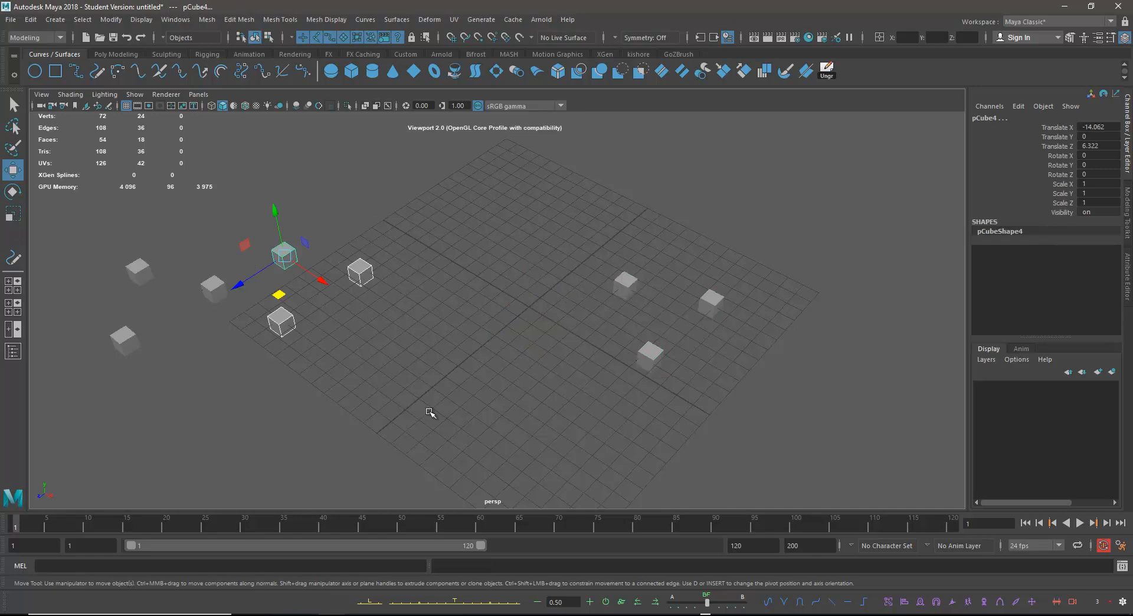
pyautogui.hotkey('ctrl', 'z')
pyautogui.moveTo(261, 207); pyautogui.dragTo(376, 371)
pyautogui.moveTo(431, 203); pyautogui.dragTo(250, 350)
pyautogui.moveTo(76, 222); pyautogui.dragTo(418, 419)
pyautogui.moveTo(76, 222); pyautogui.dragTo(427, 455)
pyautogui.moveTo(404, 249); pyautogui.dragTo(334, 302)
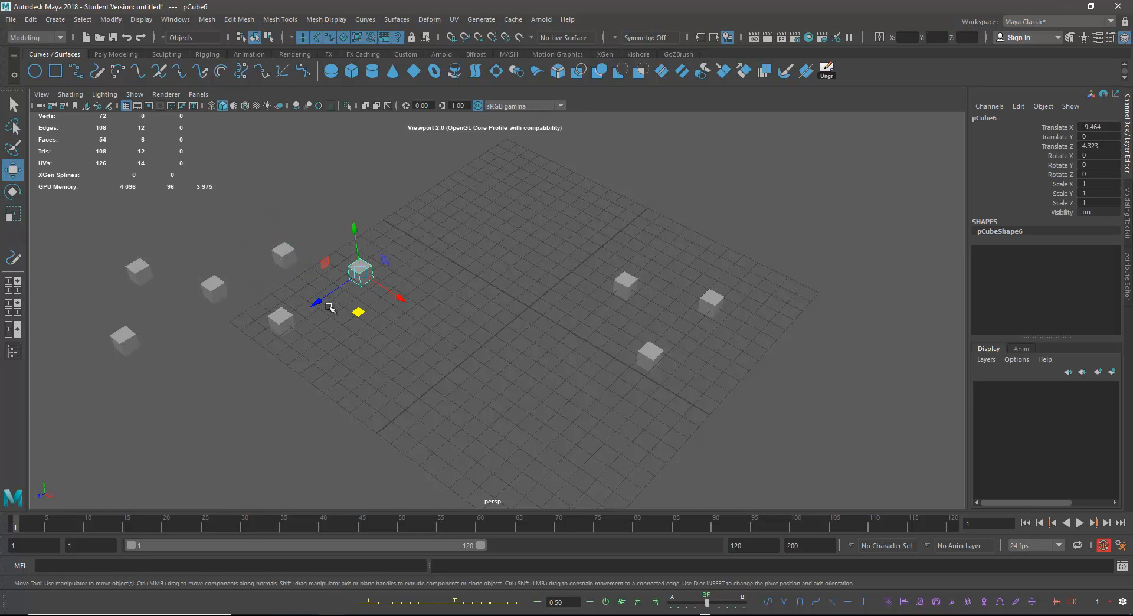
pyautogui.hotkey('ctrl', 'g')
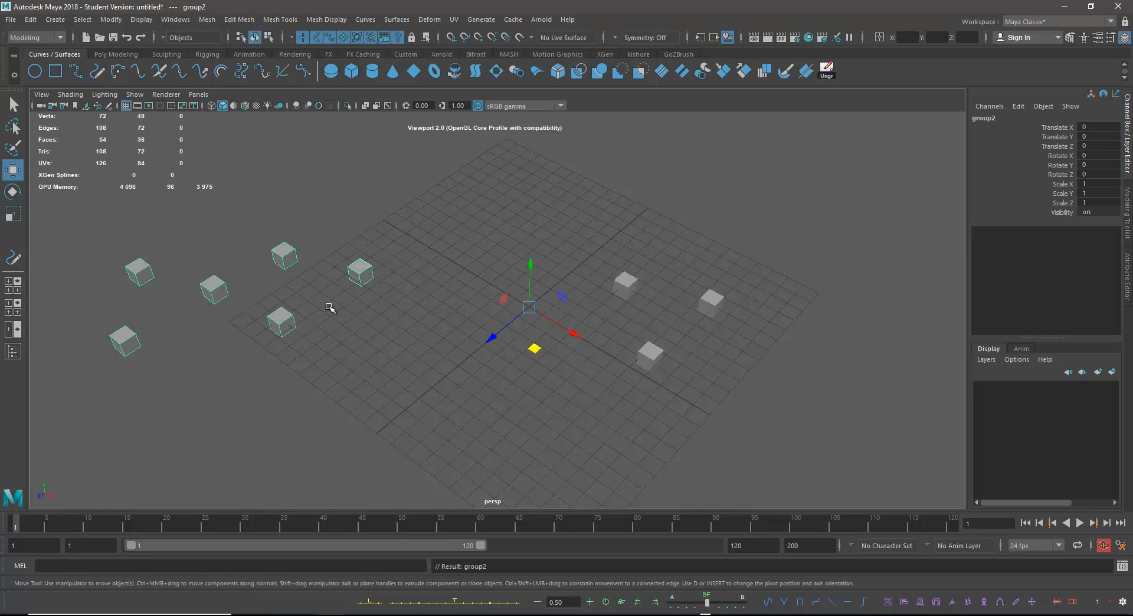
# - Sweep box selections over both sets of cubes, then clear the selection
pyautogui.moveTo(72, 205); pyautogui.dragTo(385, 425)
pyautogui.moveTo(447, 199); pyautogui.dragTo(870, 470)
pyautogui.moveTo(547, 193); pyautogui.dragTo(31, 406)
pyautogui.click(420, 416)
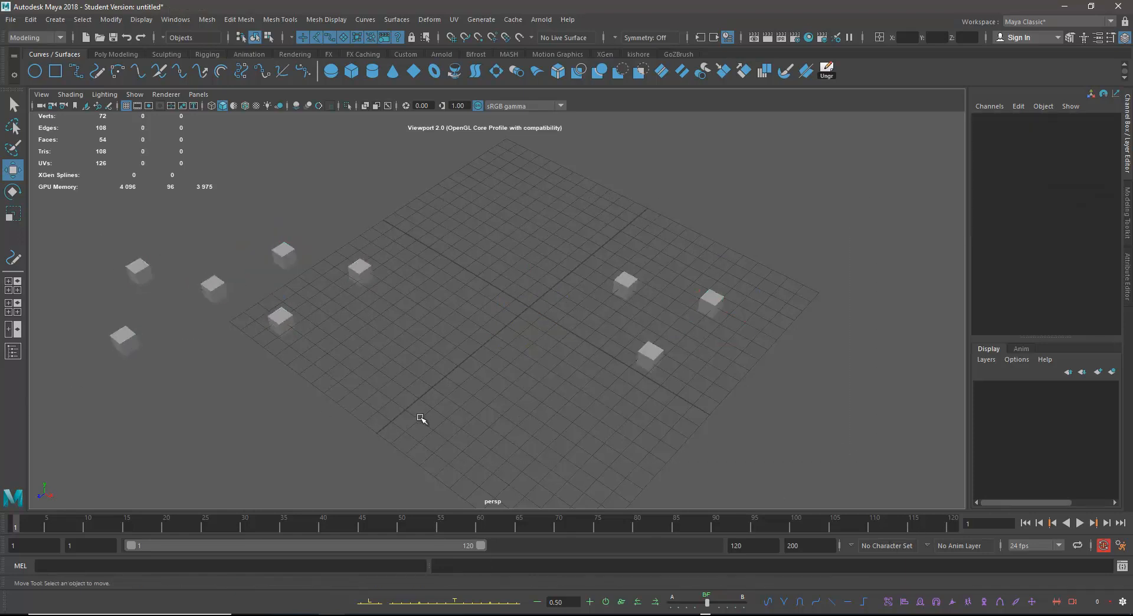
# - Select each set's parent group from one of its member cubes, then clear the selection
pyautogui.click(204, 279)
pyautogui.press('Up')
pyautogui.moveTo(602, 197); pyautogui.dragTo(666, 295)
pyautogui.press('Up')
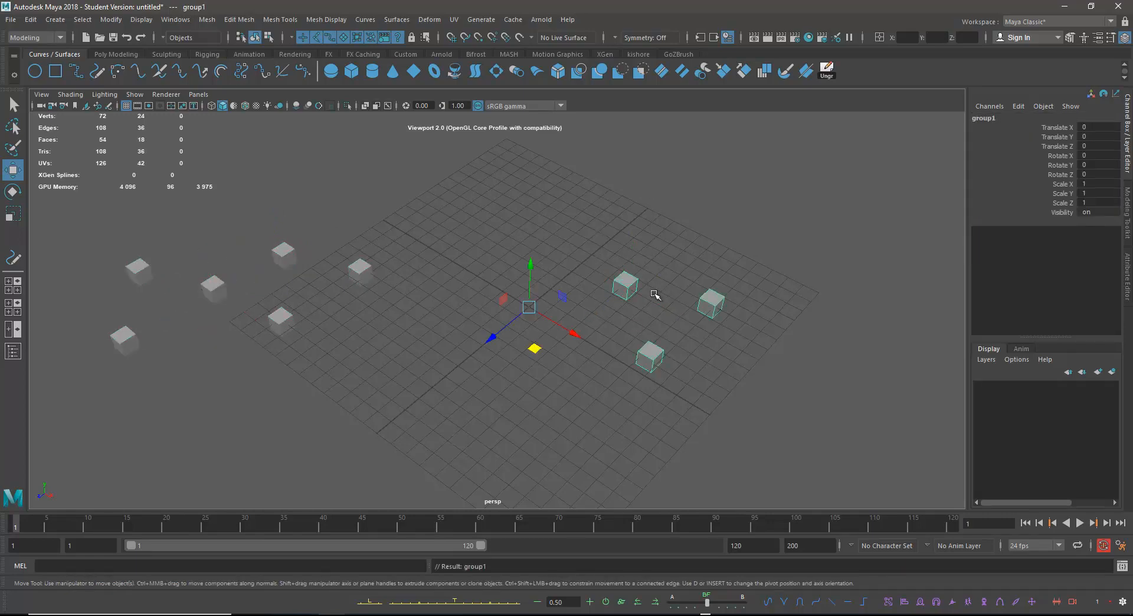
pyautogui.click(448, 248)
# - Create a polygon cylinder and move it to the grid's far corner at about X -10.8, Z -11.7
pyautogui.click(115, 54)
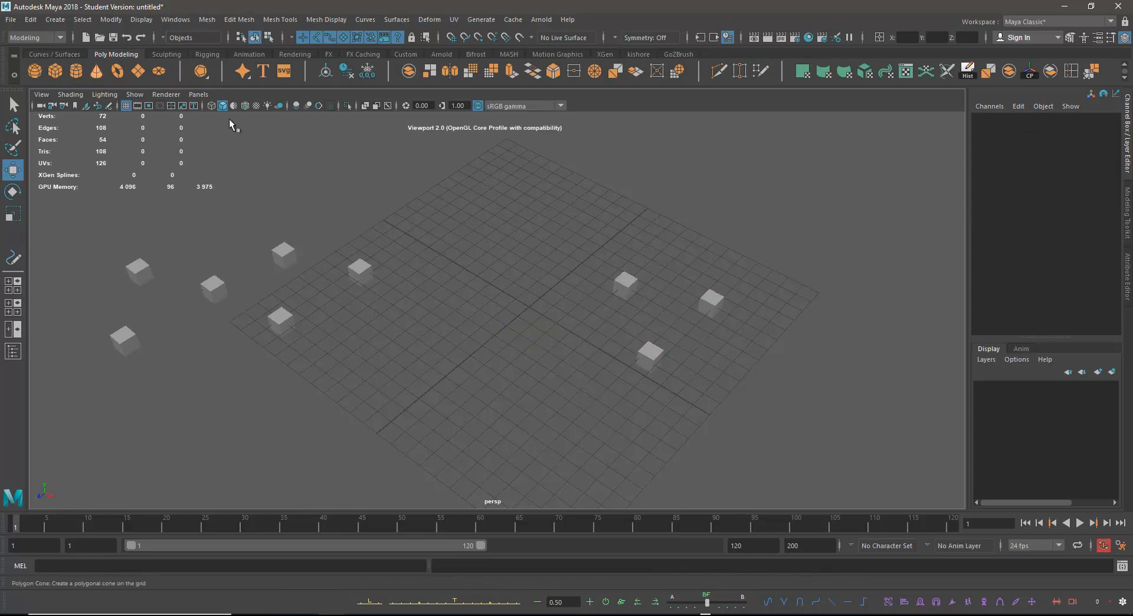
pyautogui.click(75, 73)
pyautogui.moveTo(531, 349); pyautogui.dragTo(521, 180)
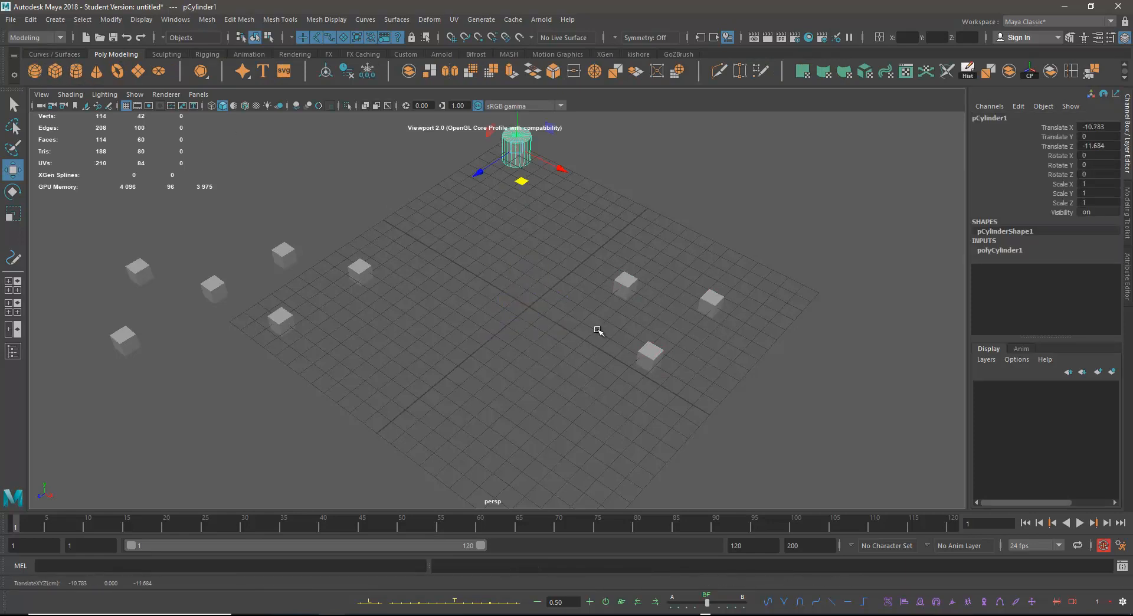
# - Pick a single cube, box-select across both cube sets, and clear the selection
pyautogui.keyDown('alt'); pyautogui.moveTo(609, 357); pyautogui.dragTo(455, 308, button='right'); pyautogui.keyUp('alt')
pyautogui.keyDown('alt'); pyautogui.moveTo(455, 308); pyautogui.dragTo(427, 342, button='middle'); pyautogui.keyUp('alt')
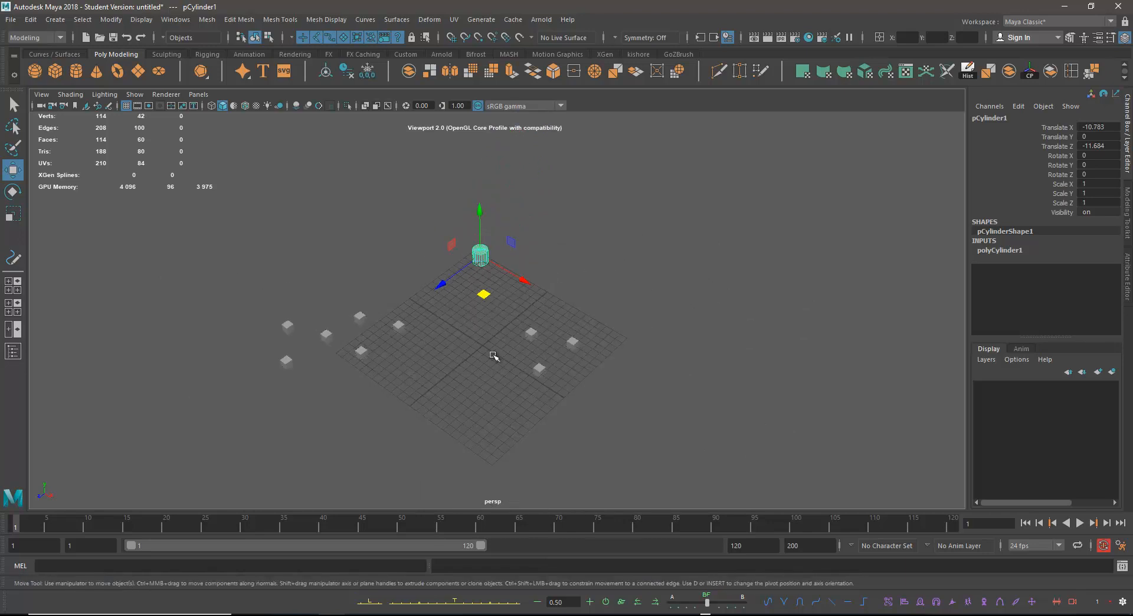
pyautogui.click(539, 369)
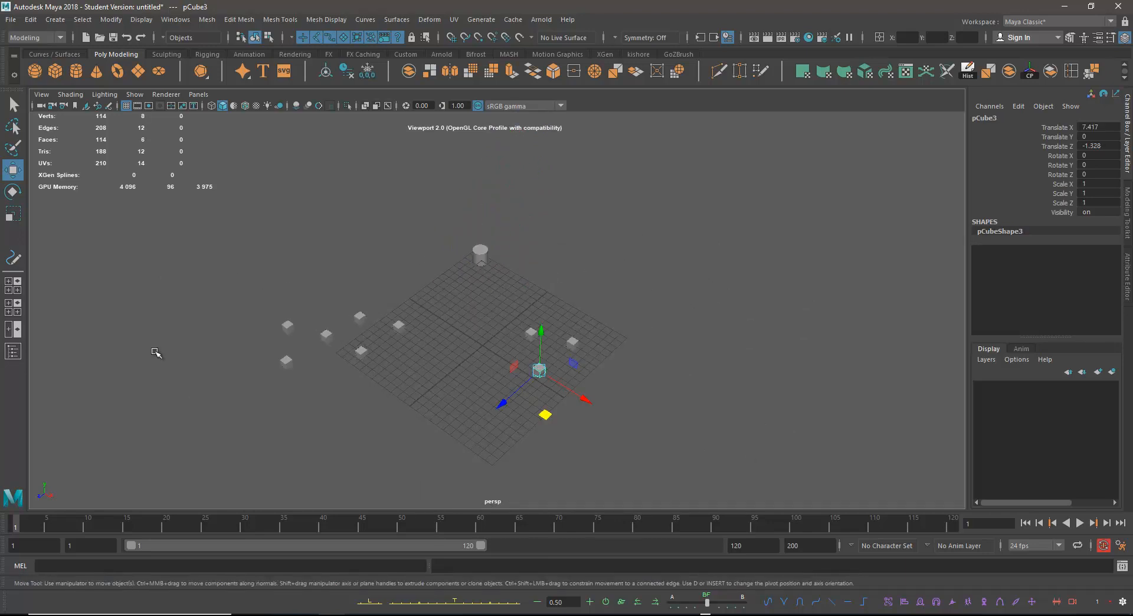
pyautogui.click(199, 316)
pyautogui.moveTo(221, 309); pyautogui.dragTo(670, 457)
pyautogui.click(503, 466)
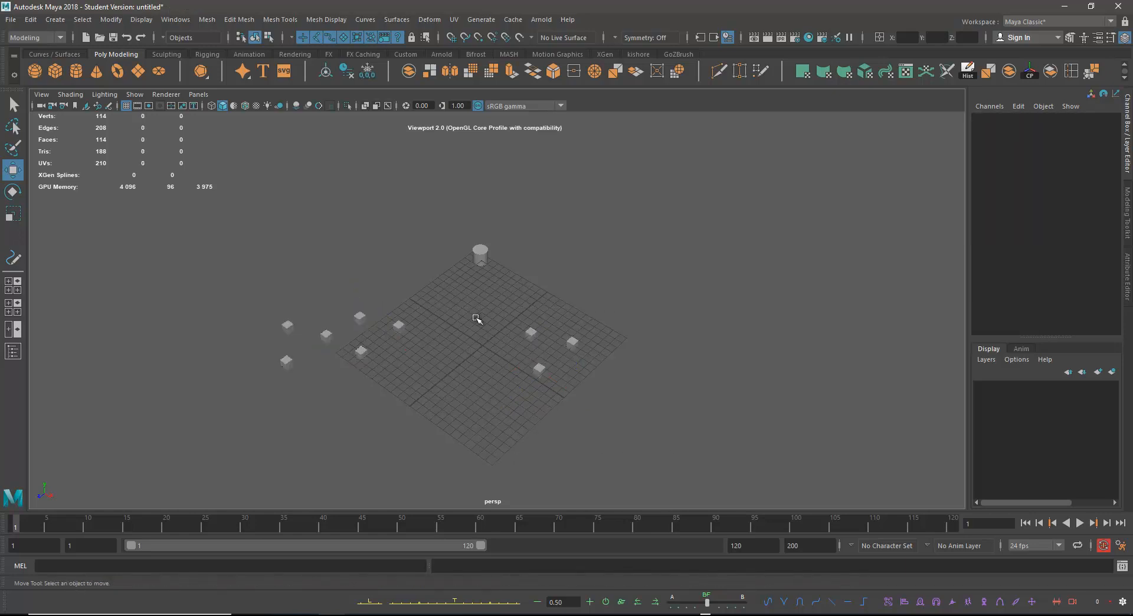
pyautogui.keyDown('alt'); pyautogui.moveTo(438, 302); pyautogui.dragTo(533, 330, button='right'); pyautogui.keyUp('alt')
pyautogui.keyDown('alt'); pyautogui.moveTo(533, 331); pyautogui.dragTo(508, 310, button='middle'); pyautogui.keyUp('alt')
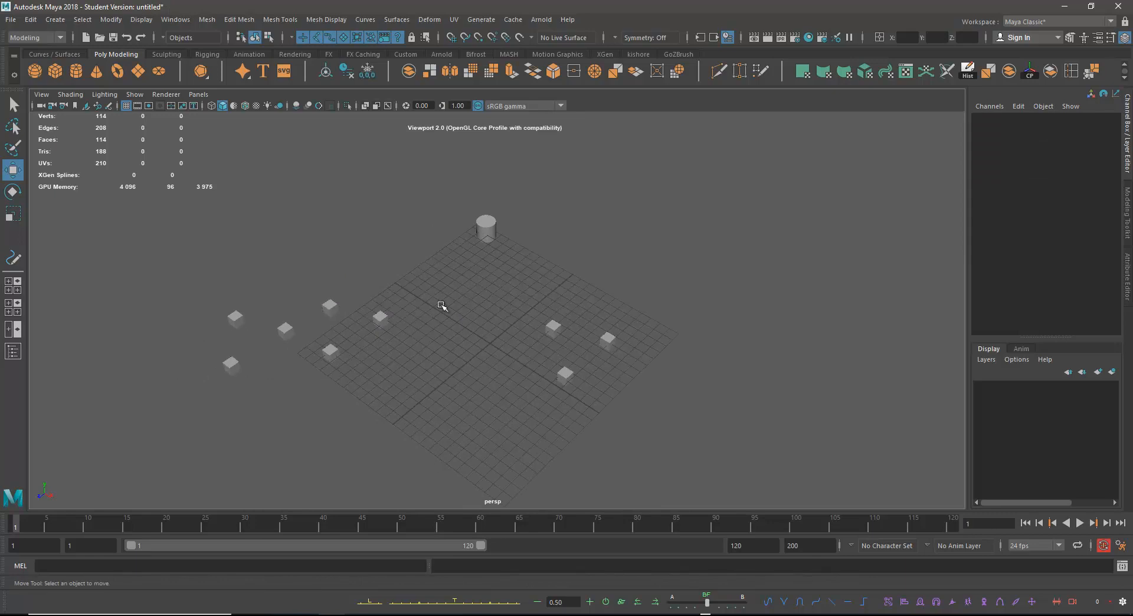
pyautogui.moveTo(150, 208); pyautogui.dragTo(718, 487)
pyautogui.click(698, 480)
# - Select the three-cube parent group, duplicate it, and move the copy well off the grid on the positive X side
pyautogui.click(567, 373)
pyautogui.press('Up')
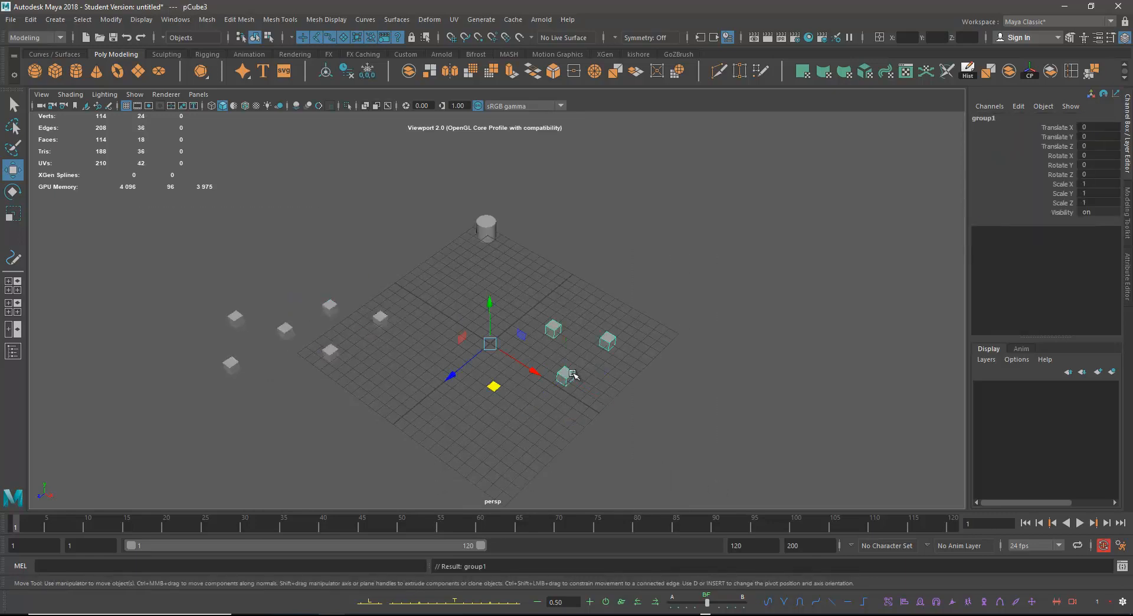
pyautogui.click(638, 335)
pyautogui.moveTo(511, 285); pyautogui.dragTo(608, 367)
pyautogui.hotkey('ctrl', 'g')
pyautogui.hotkey('ctrl', 'd')
pyautogui.moveTo(495, 387); pyautogui.dragTo(839, 339)
# - Duplicate the six-cube group and move the copy near the other duplicated set, to about X 49.9, Z -23.3
pyautogui.click(385, 325)
pyautogui.press('Up')
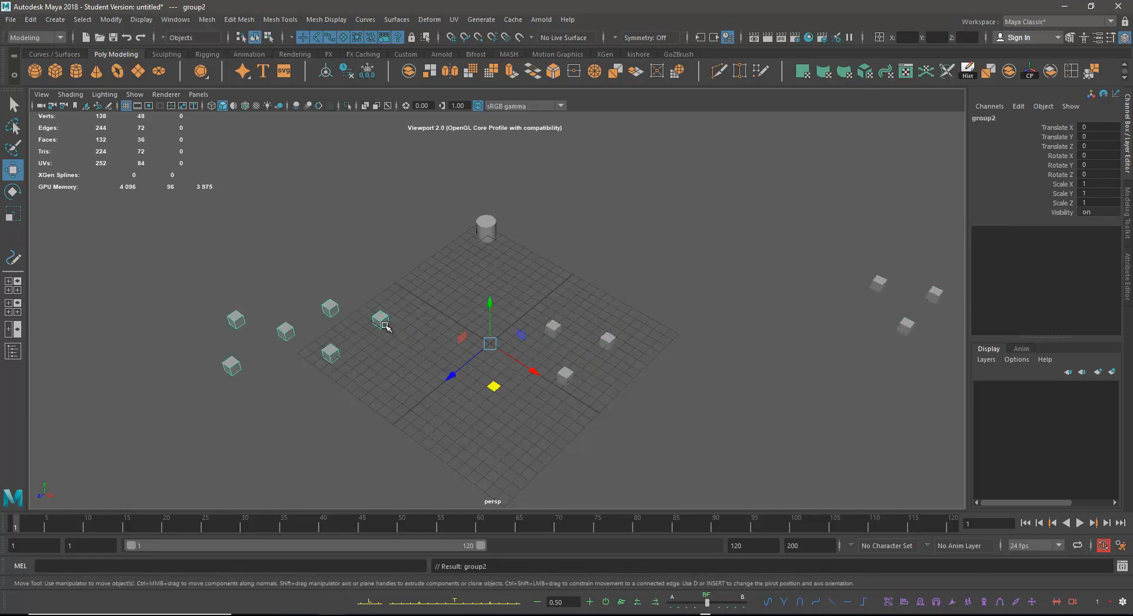
pyautogui.hotkey('ctrl', 'd')
pyautogui.moveTo(494, 387); pyautogui.dragTo(967, 472)
pyautogui.scroll(-4, 692, 304)
pyautogui.keyDown('alt'); pyautogui.moveTo(637, 289); pyautogui.dragTo(578, 286, button='middle'); pyautogui.keyUp('alt')
pyautogui.moveTo(737, 424); pyautogui.dragTo(858, 462)
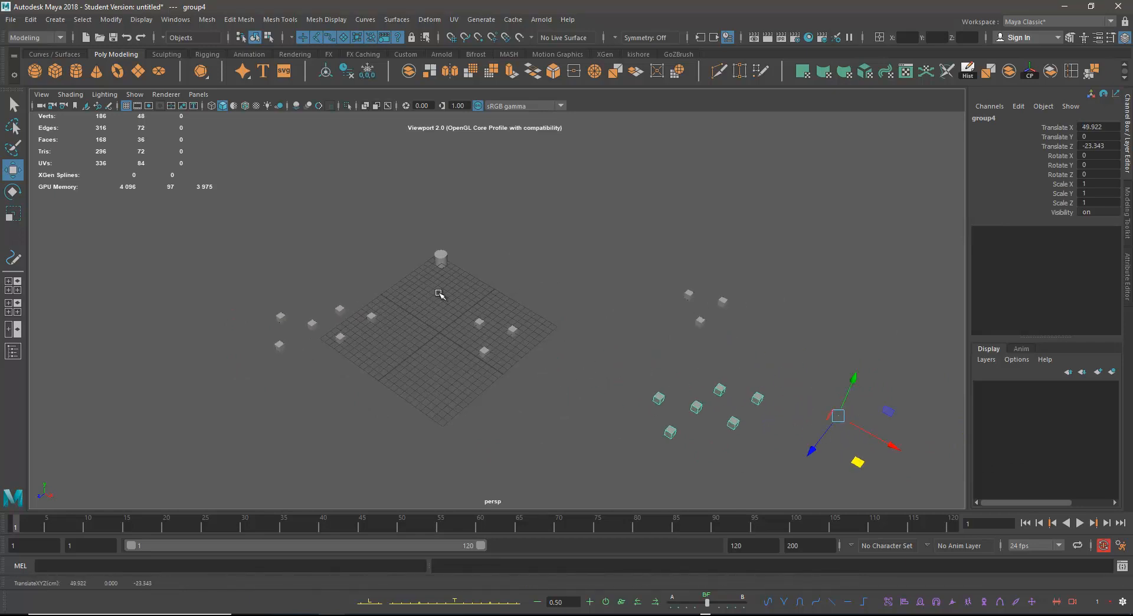
# - Select the original three-cube group and move it off the grid to about X -0.94, Z 20.47
pyautogui.click(474, 321)
pyautogui.press('Up')
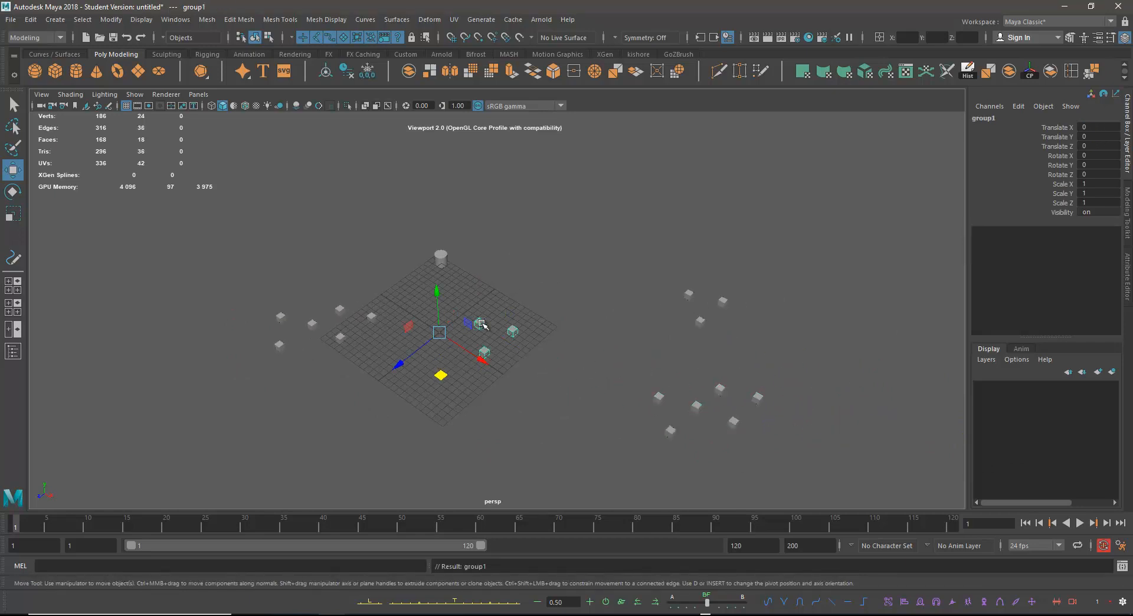
pyautogui.moveTo(456, 381); pyautogui.dragTo(322, 457)
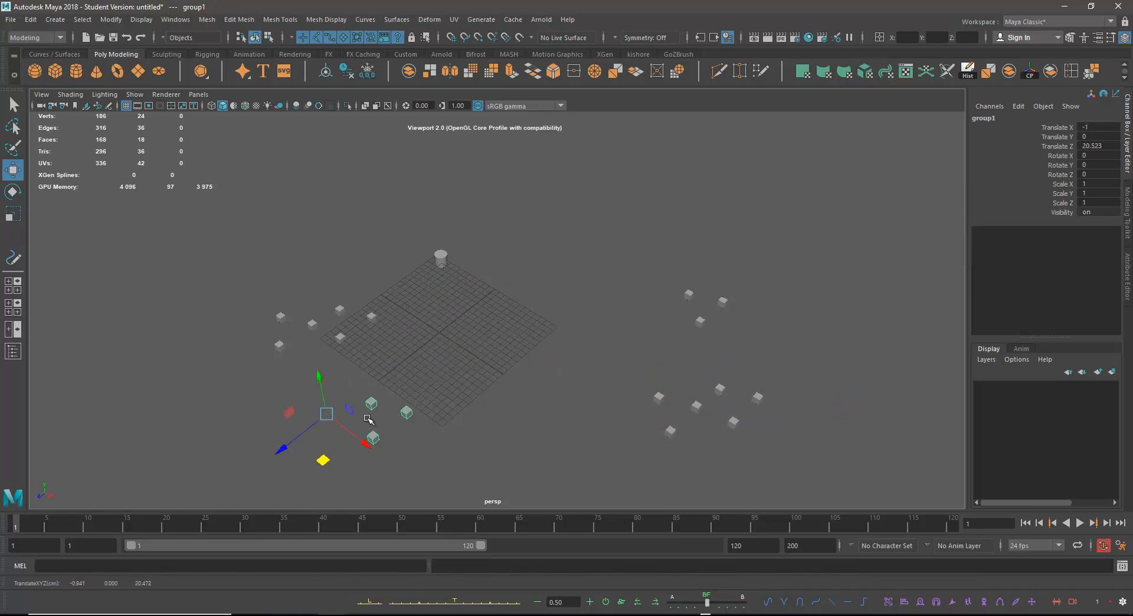
# - Duplicate the cylinder and move the copy off the grid toward the duplicated cube sets
pyautogui.click(472, 278)
pyautogui.click(443, 259)
pyautogui.press('Up')
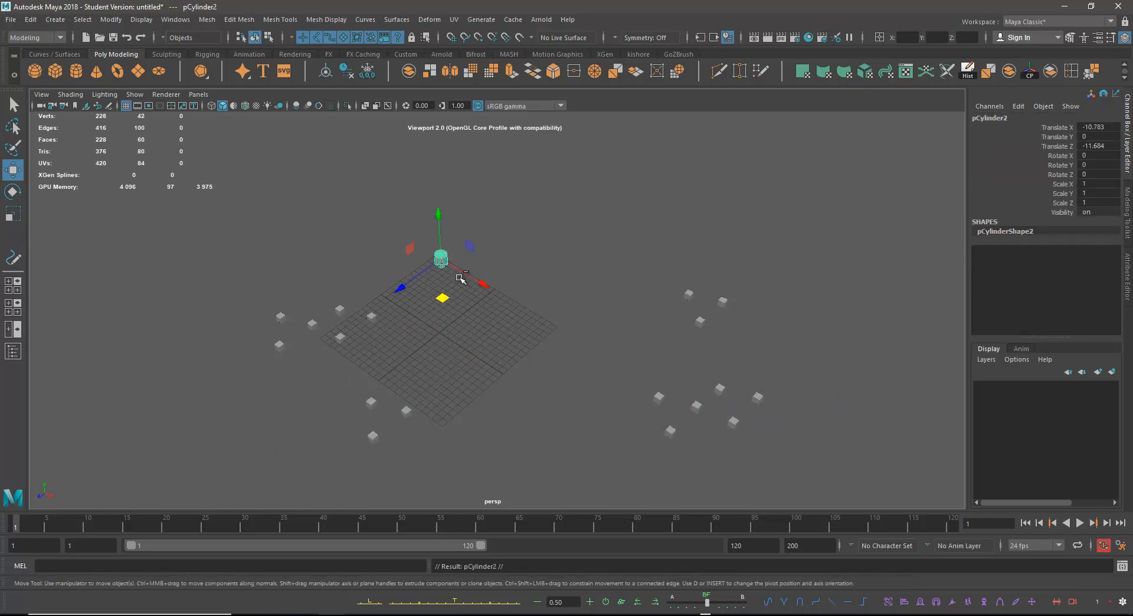
pyautogui.moveTo(443, 299); pyautogui.dragTo(588, 296)
# - Select the parent group of the relocated original three cubes by walking up from one of them
pyautogui.keyDown('alt'); pyautogui.moveTo(501, 338); pyautogui.dragTo(544, 320, button='middle'); pyautogui.keyUp('alt')
pyautogui.click(554, 387)
pyautogui.press('Up')
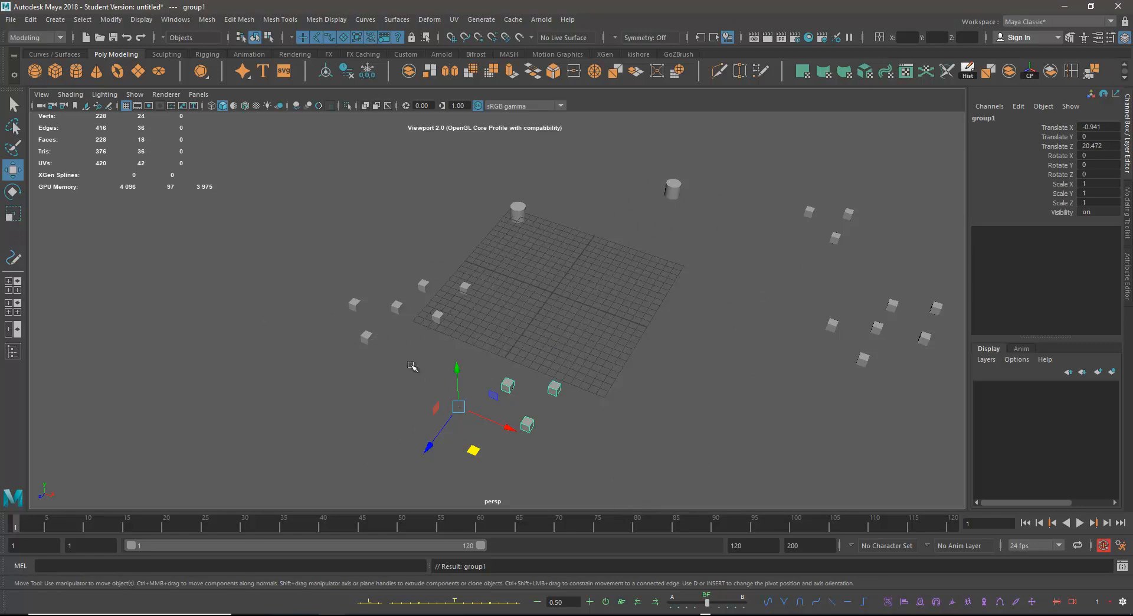
pyautogui.click(366, 336)
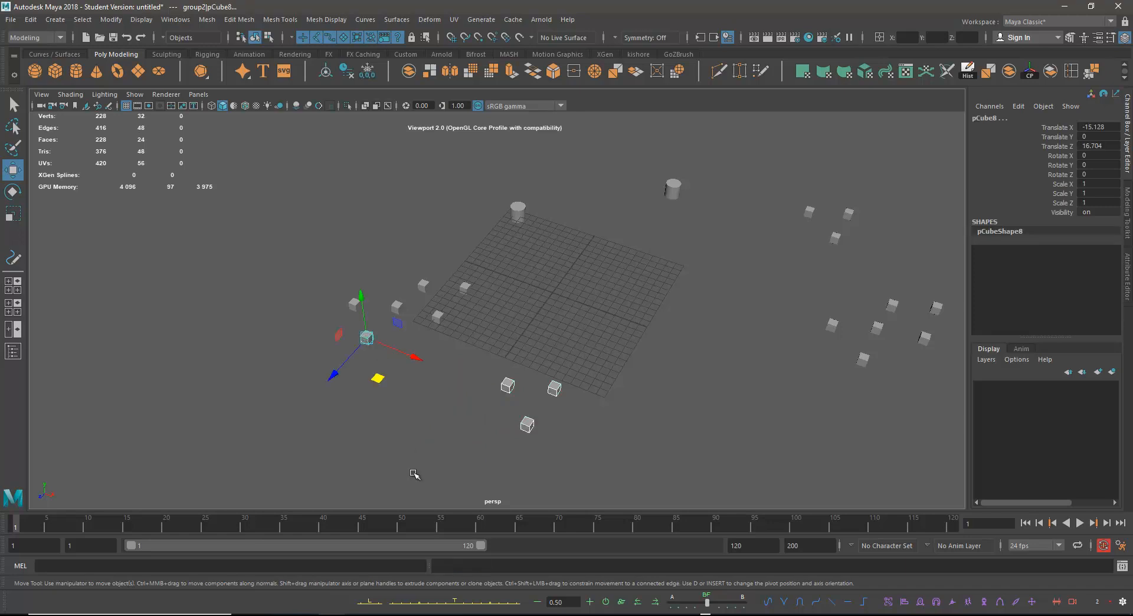
pyautogui.click(576, 341)
pyautogui.click(555, 387)
pyautogui.press('Up')
pyautogui.click(443, 317)
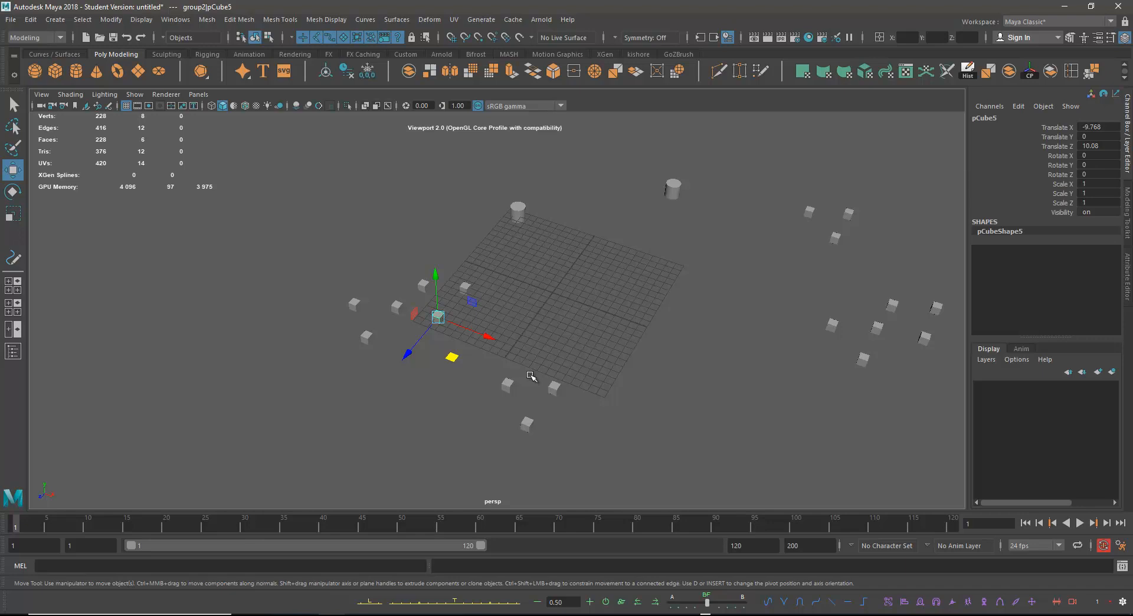
pyautogui.click(562, 337)
# - Group the parent groups of the original three cubes and six cubes together with the original cylinder under one new parent group
pyautogui.click(555, 386)
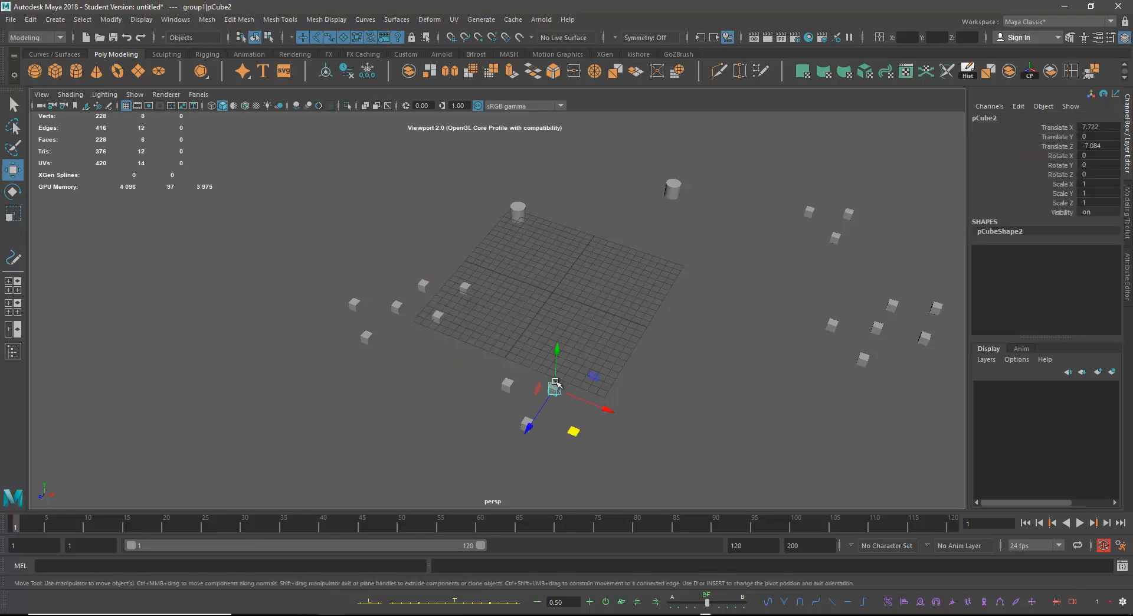
pyautogui.press('Up')
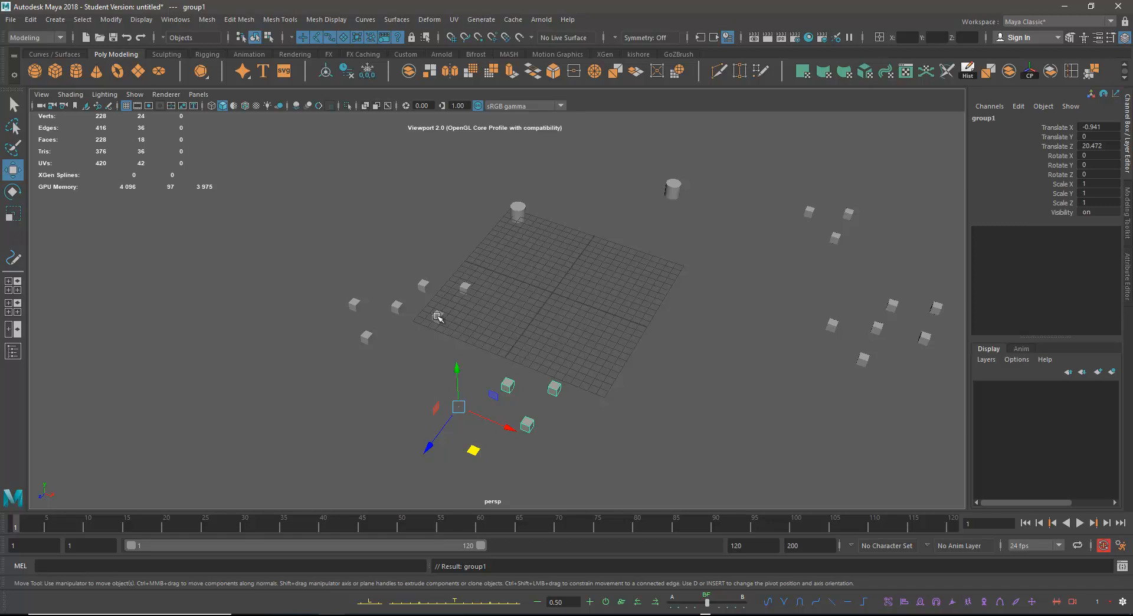
pyautogui.click(438, 317)
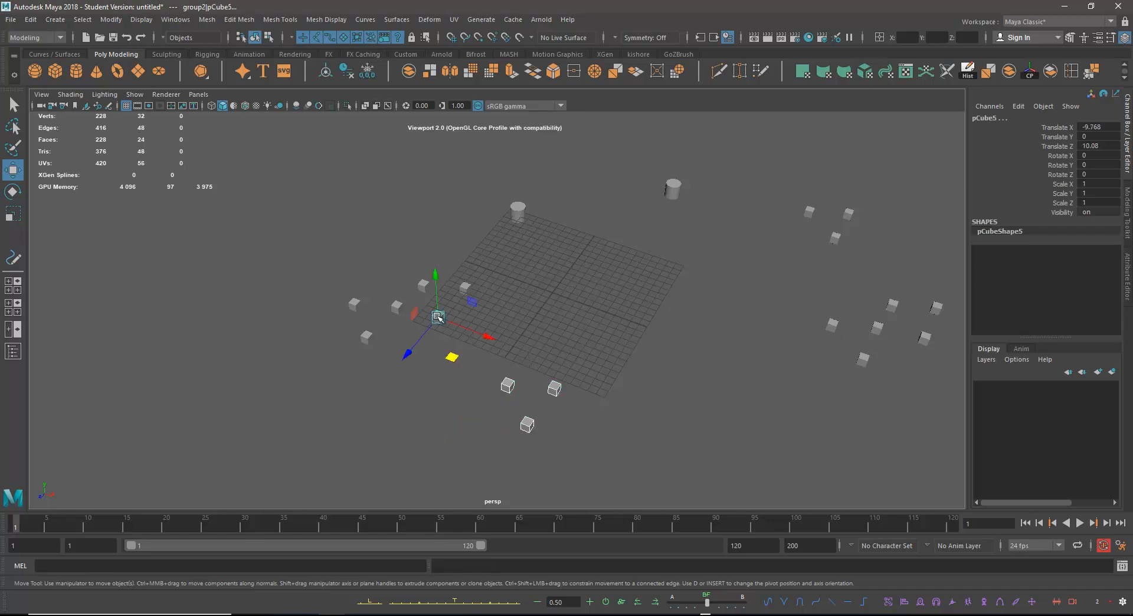
pyautogui.press('Up')
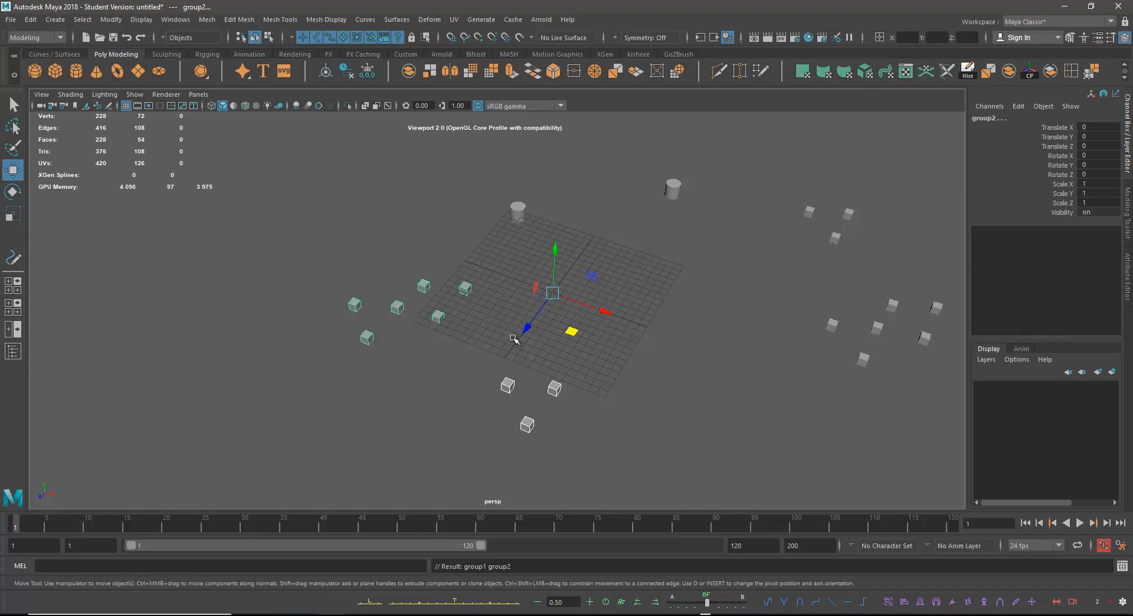
pyautogui.click(519, 212)
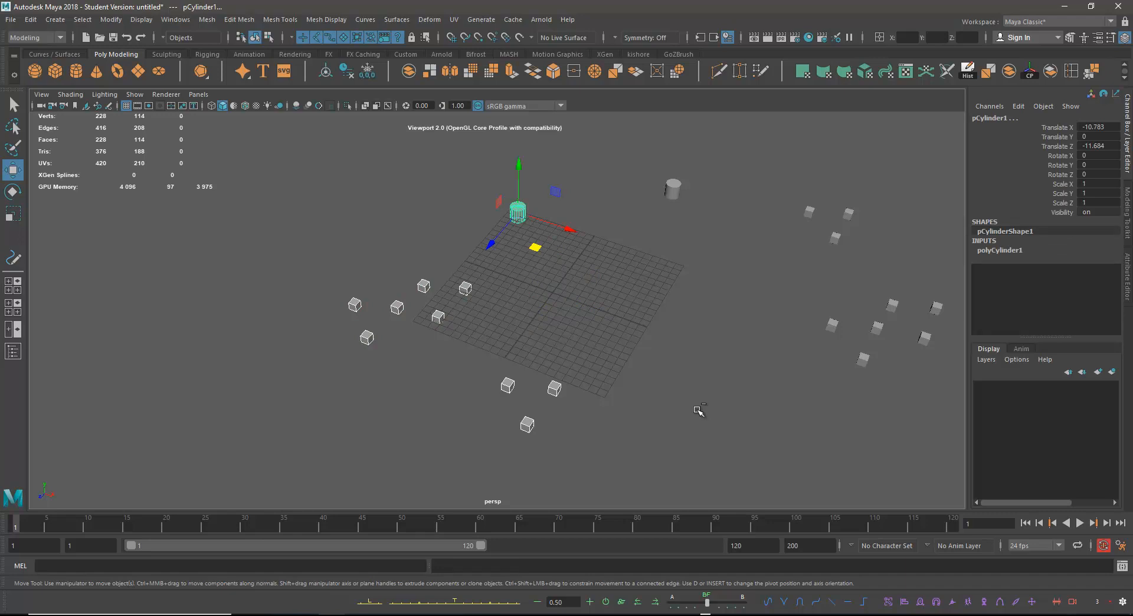
pyautogui.hotkey('ctrl', 'g')
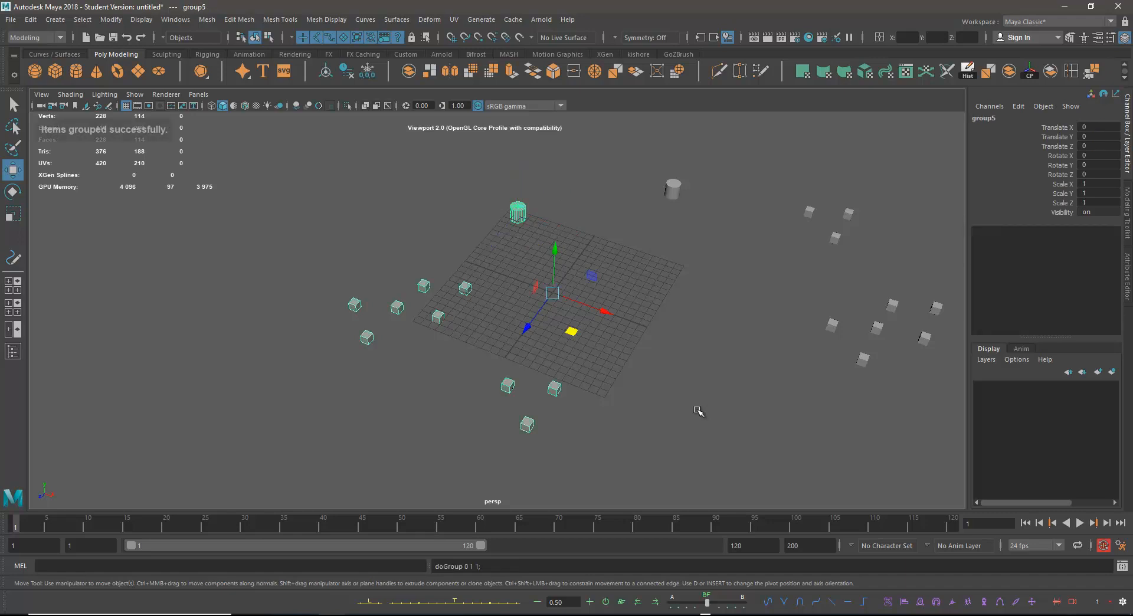
pyautogui.click(674, 418)
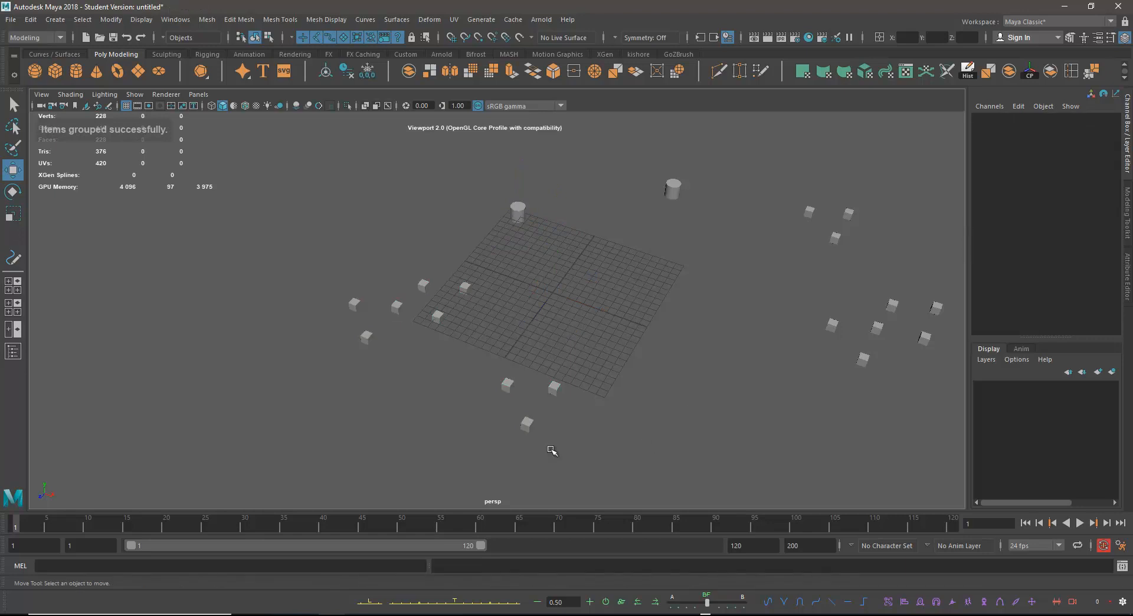
# - Walk up two levels from one of the original three cubes to the combined parent group, then clear the selection
pyautogui.click(527, 425)
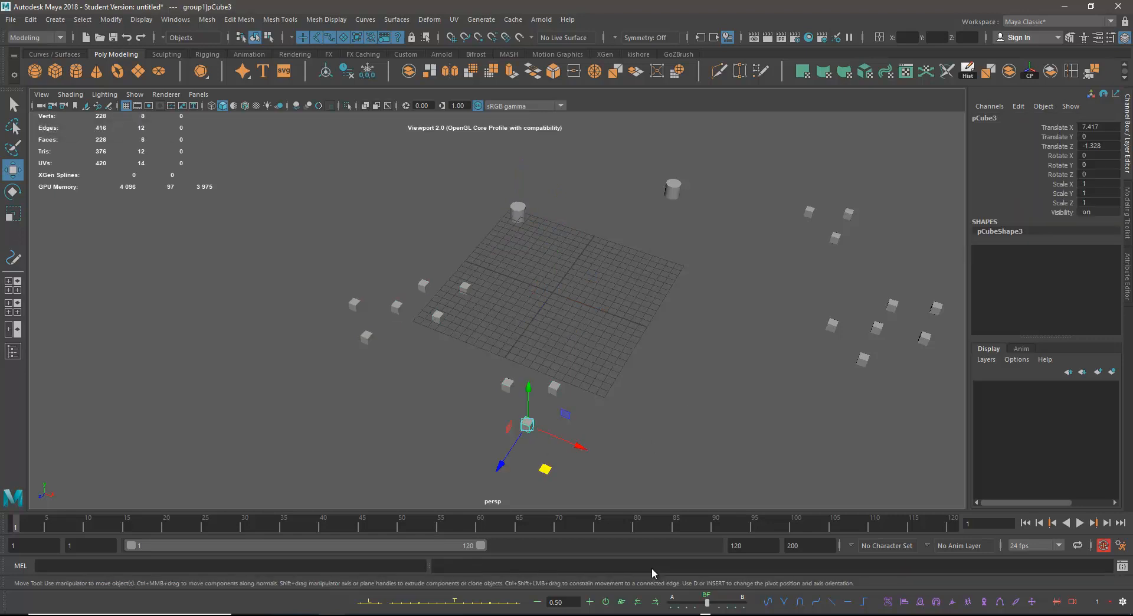
pyautogui.press('Up')
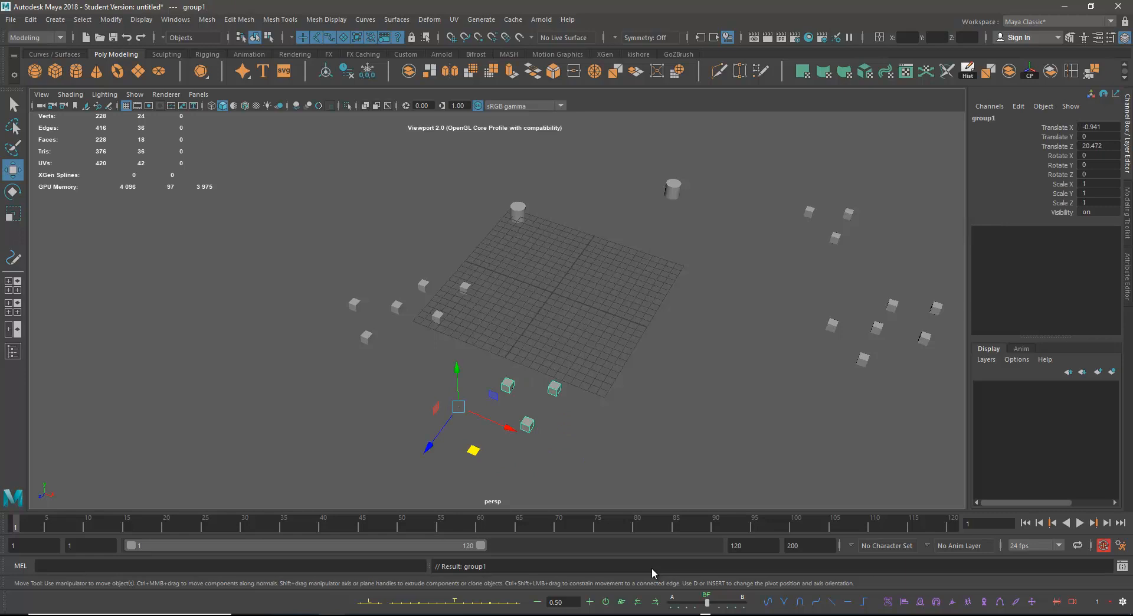
pyautogui.press('Up')
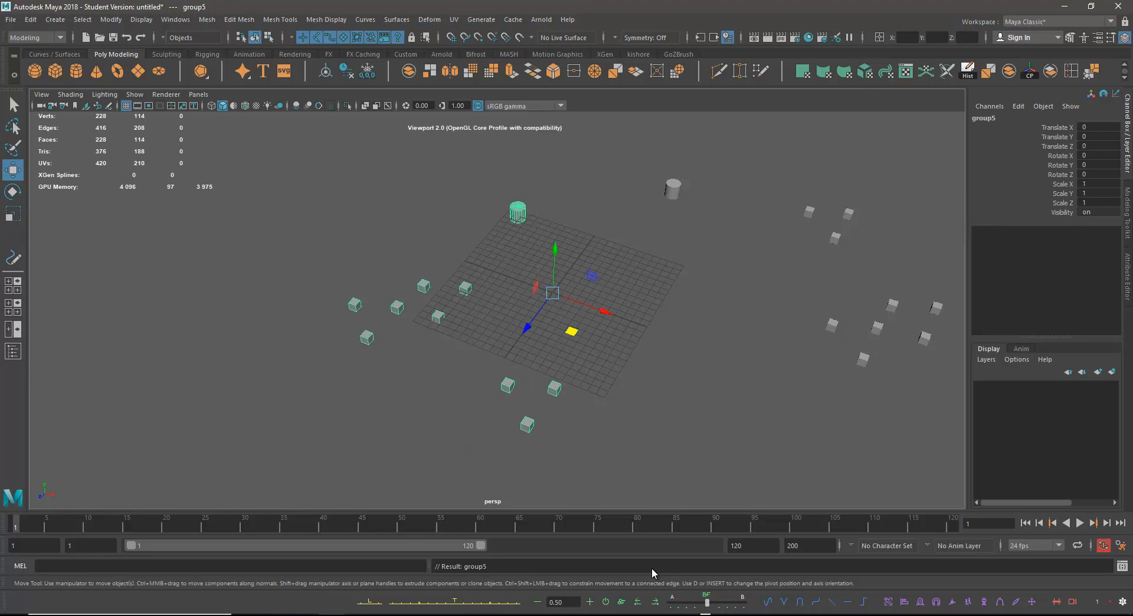
pyautogui.click(614, 447)
# - Box-select the original three cubes, the six cubes, and finally both sets with the cylinder, to compare with selecting their groups
pyautogui.moveTo(476, 363); pyautogui.dragTo(607, 460)
pyautogui.moveTo(308, 242); pyautogui.dragTo(516, 361)
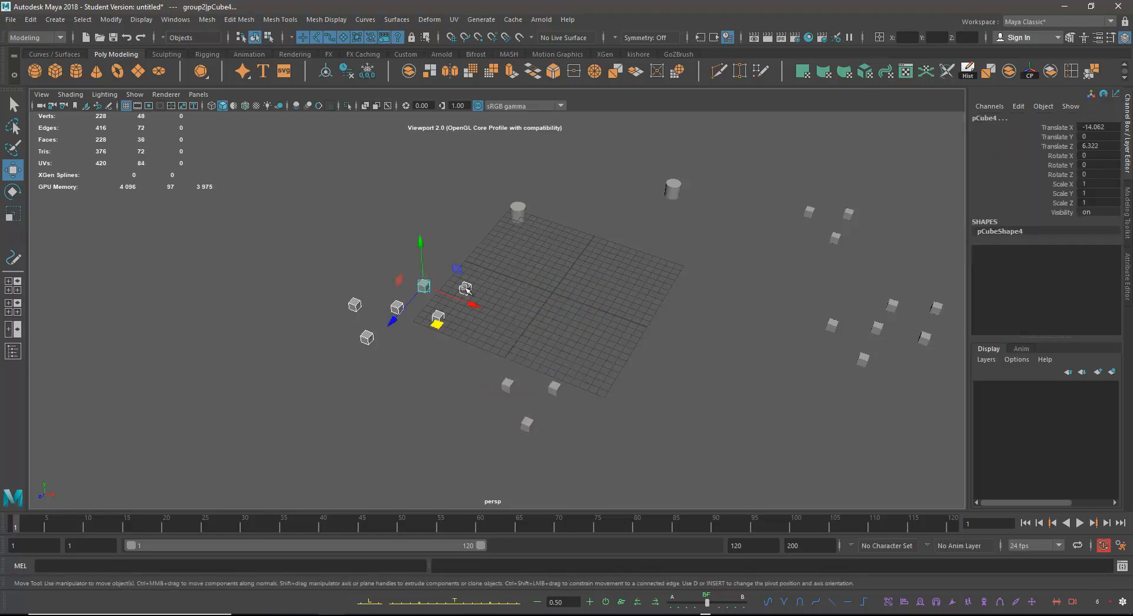
pyautogui.moveTo(307, 187); pyautogui.dragTo(590, 453)
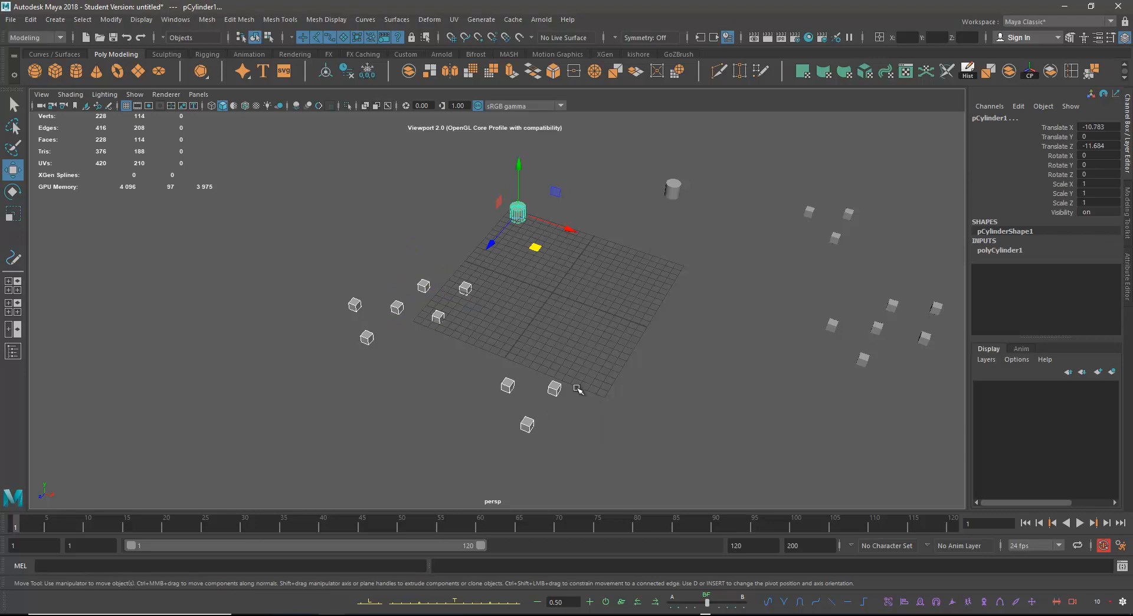
pyautogui.hotkey('ctrl', 'g')
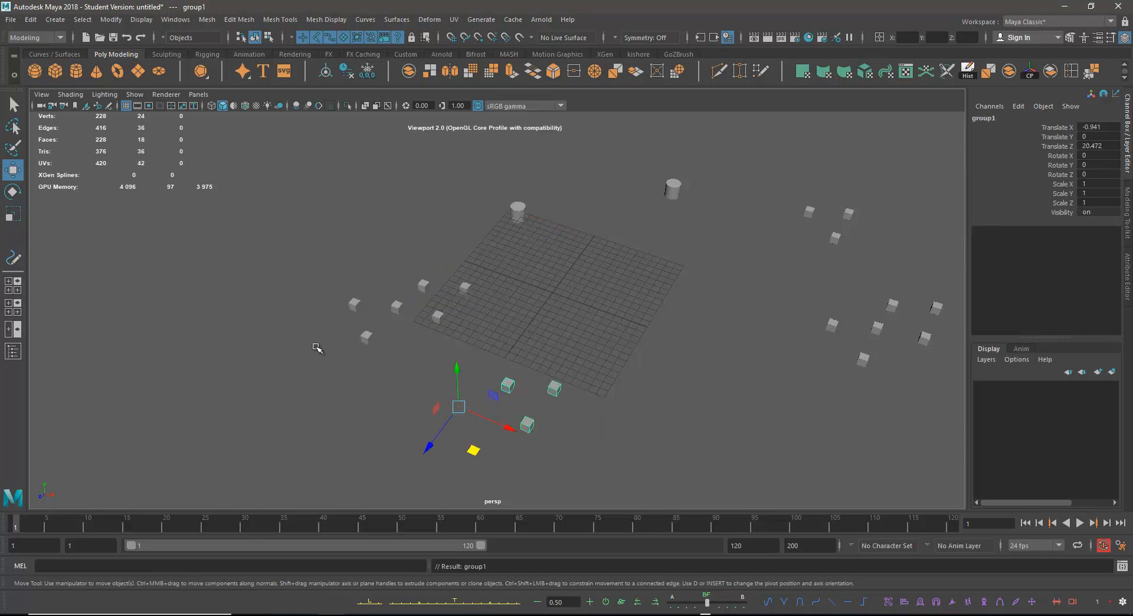
# - Select the original six-cube group from single member cubes and continue up to its combined parent, then clear the selection
pyautogui.moveTo(304, 276); pyautogui.dragTo(357, 325)
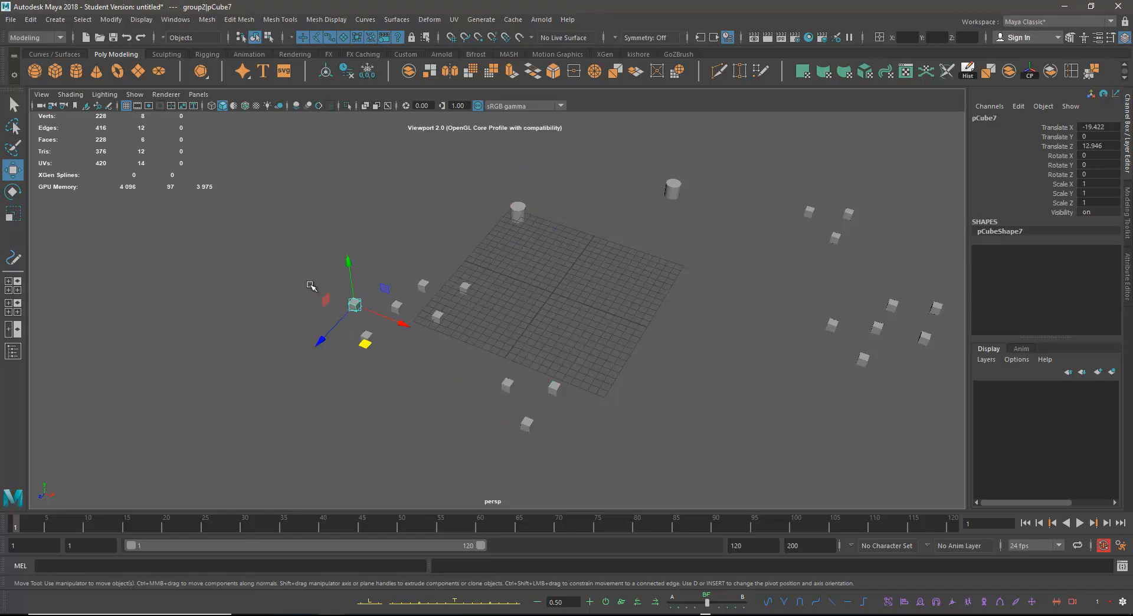
pyautogui.press('Up')
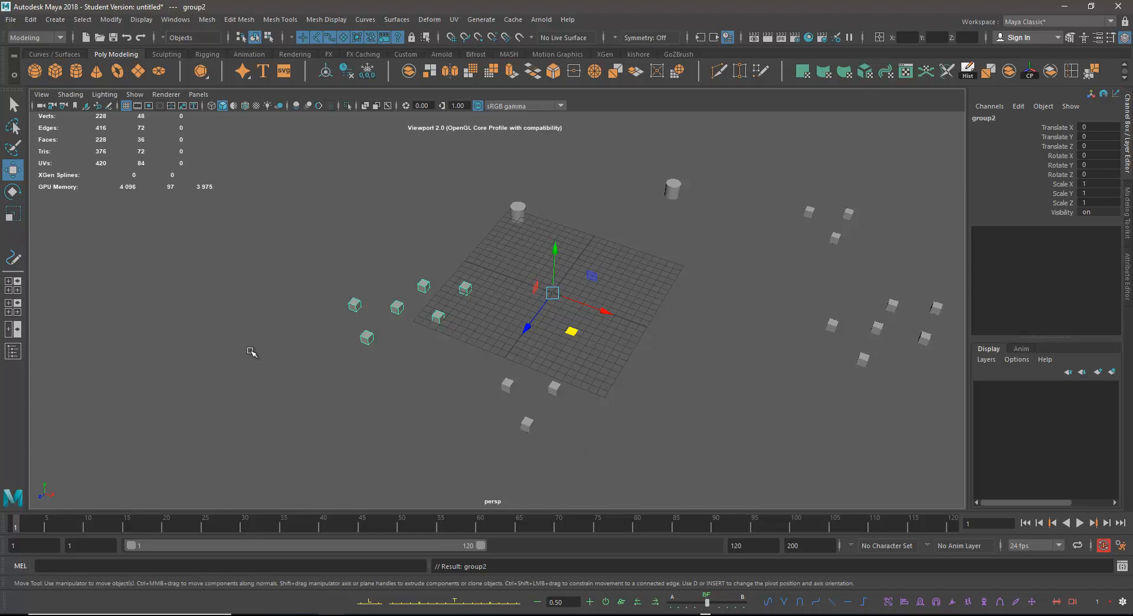
pyautogui.click(372, 350)
pyautogui.click(367, 341)
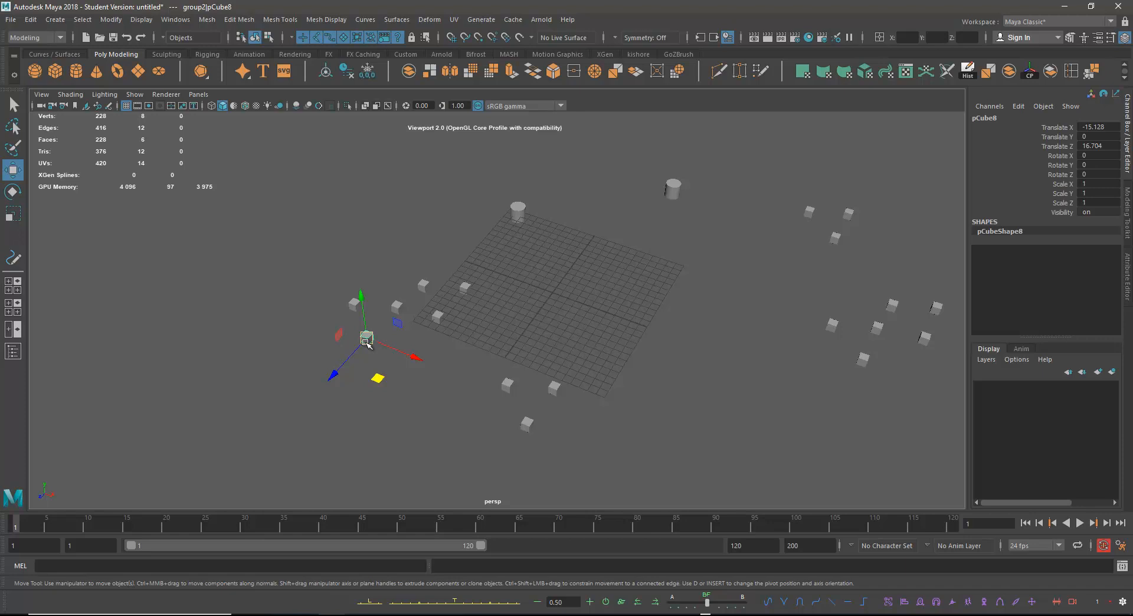
pyautogui.press('Up')
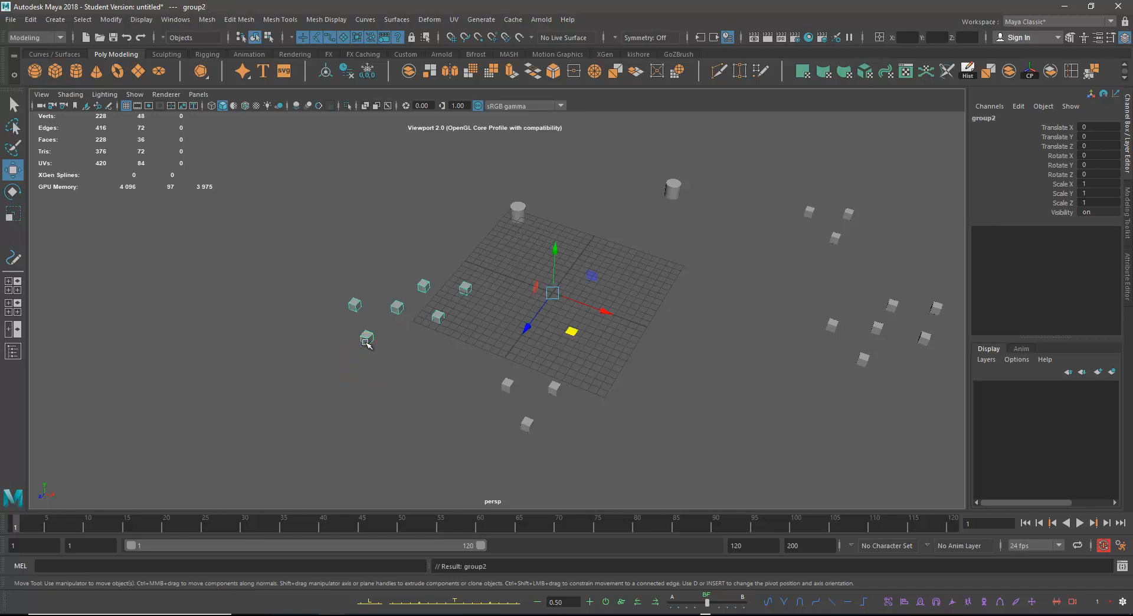
pyautogui.press('Up')
pyautogui.click(647, 332)
# - Check the parent groups of the duplicated three cubes and duplicated six cubes by walking up from one member of each
pyautogui.keyDown('alt'); pyautogui.moveTo(668, 344); pyautogui.dragTo(450, 349, button='middle'); pyautogui.keyUp('alt')
pyautogui.moveTo(501, 185); pyautogui.dragTo(729, 434)
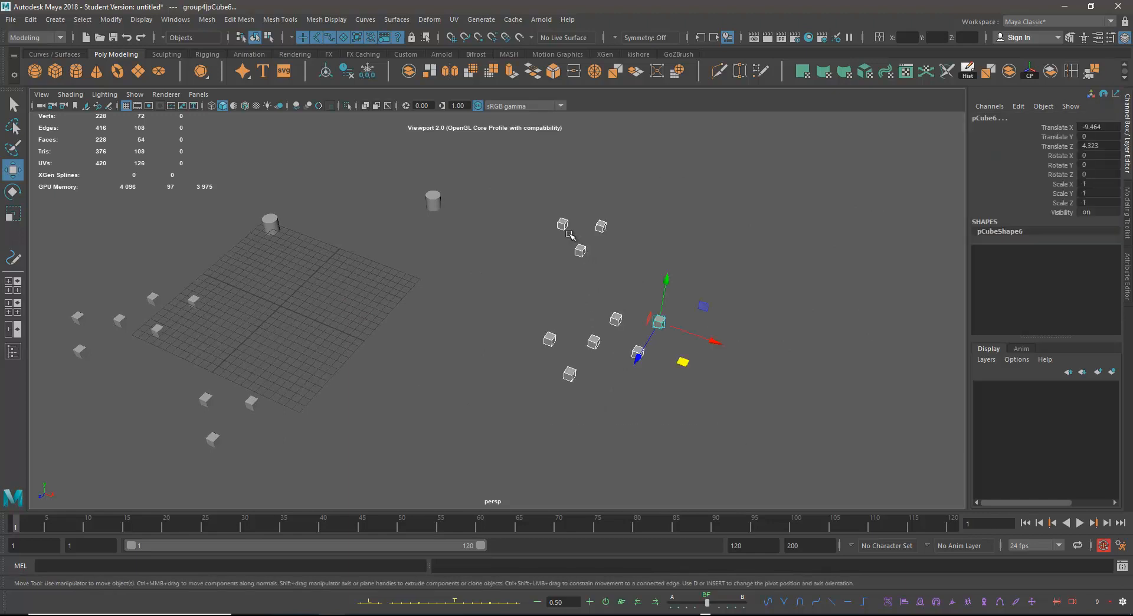
pyautogui.click(580, 250)
pyautogui.press('Up')
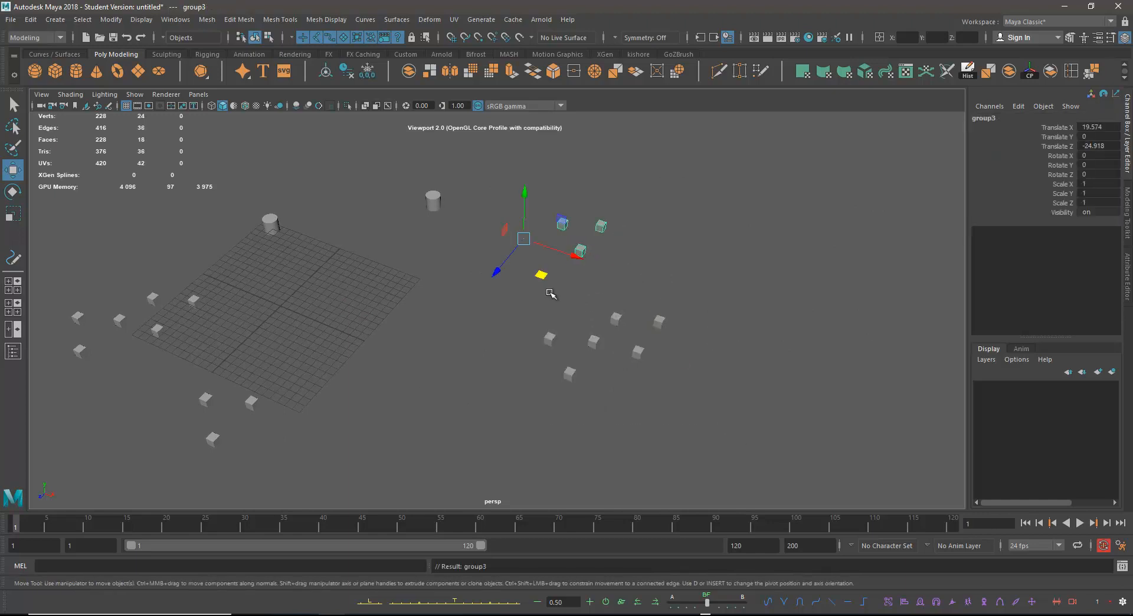
pyautogui.click(543, 334)
pyautogui.click(551, 341)
pyautogui.press('Up')
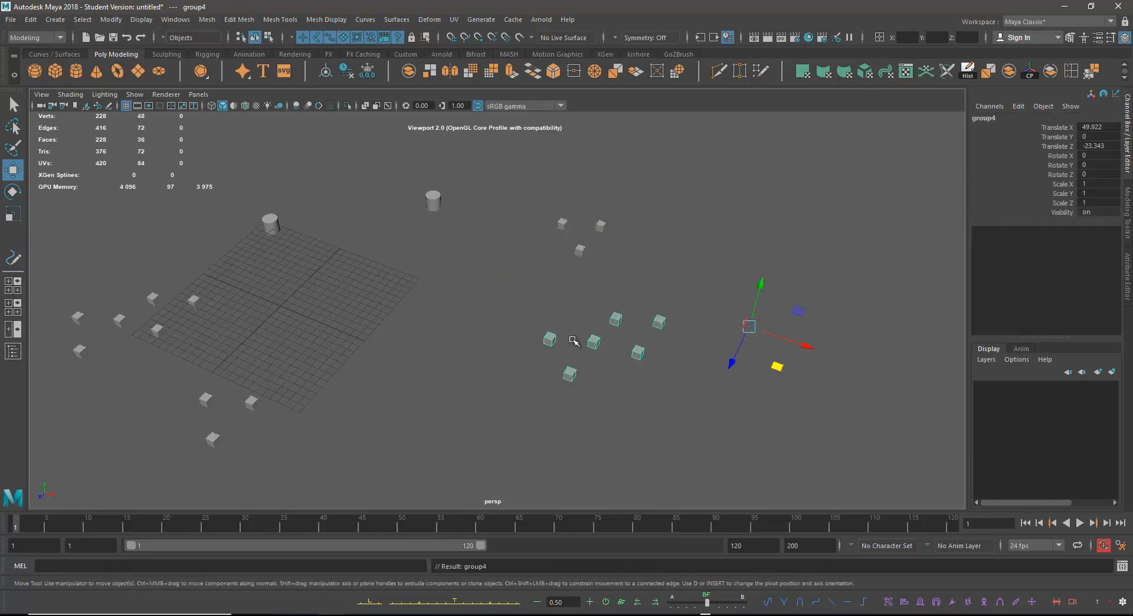
pyautogui.click(544, 278)
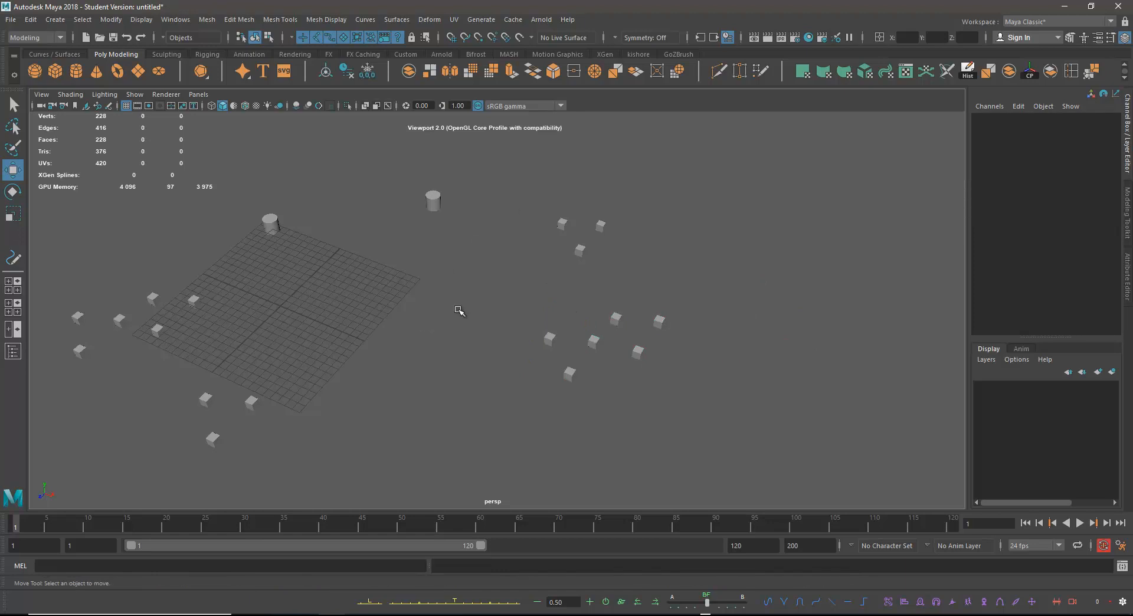
pyautogui.click(580, 250)
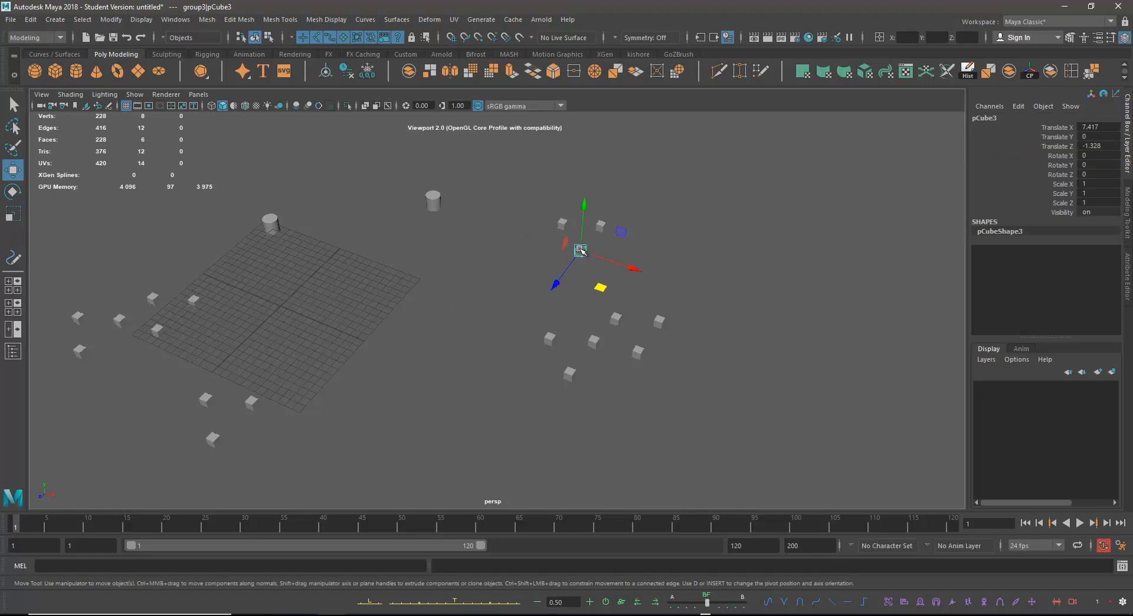
pyautogui.press('Up')
pyautogui.click(894, 289)
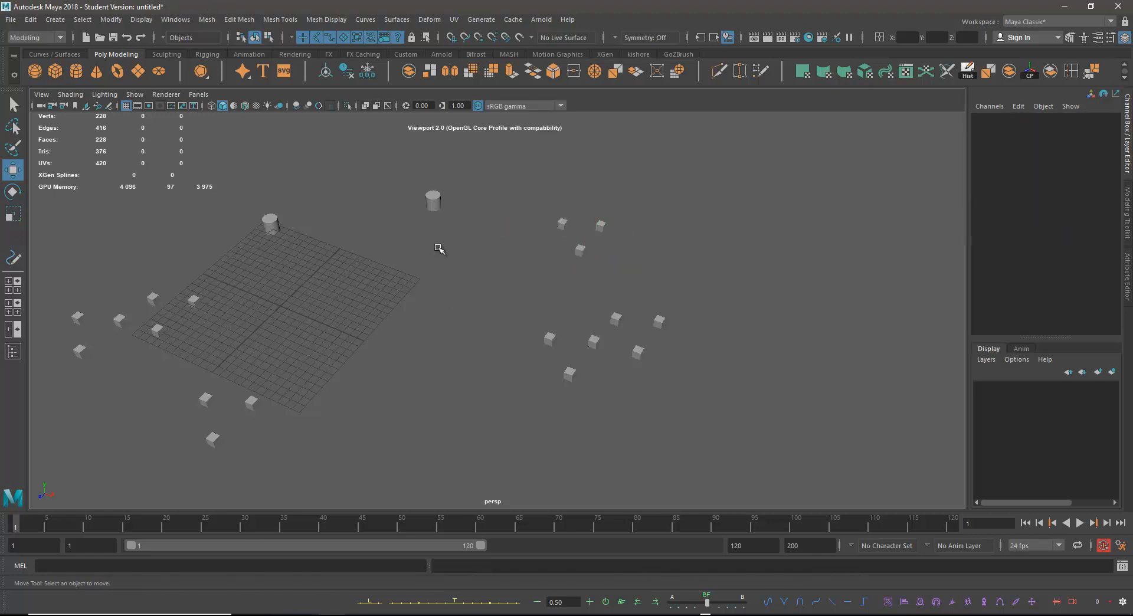
# - Box-select the duplicated cubes and duplicated cylinder as individual objects and group them under one new parent group
pyautogui.moveTo(393, 167); pyautogui.dragTo(794, 497)
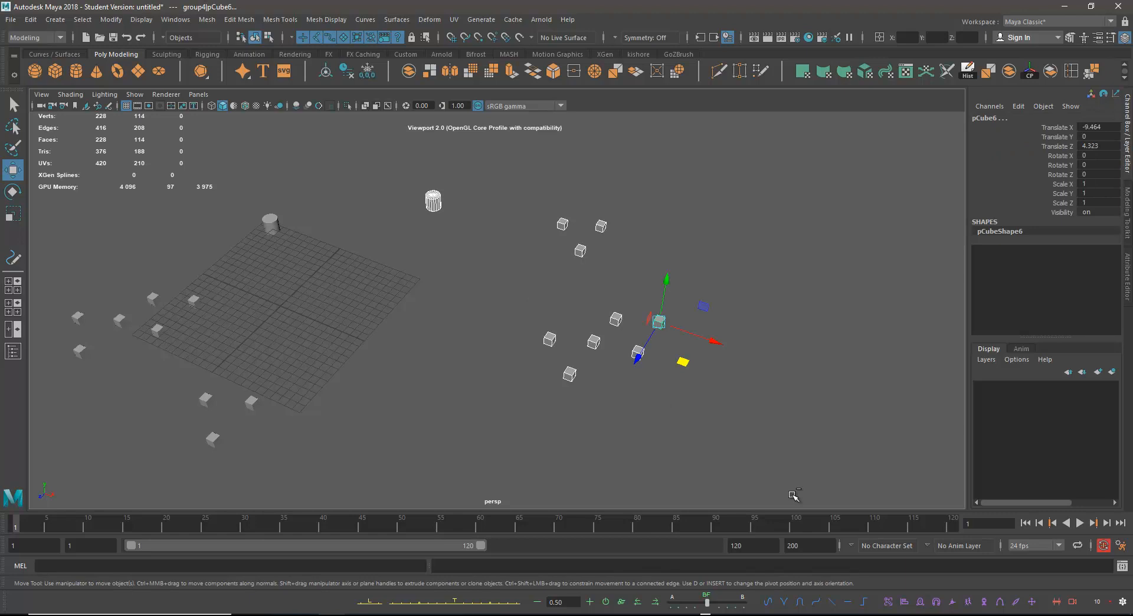
pyautogui.hotkey('ctrl', 'g')
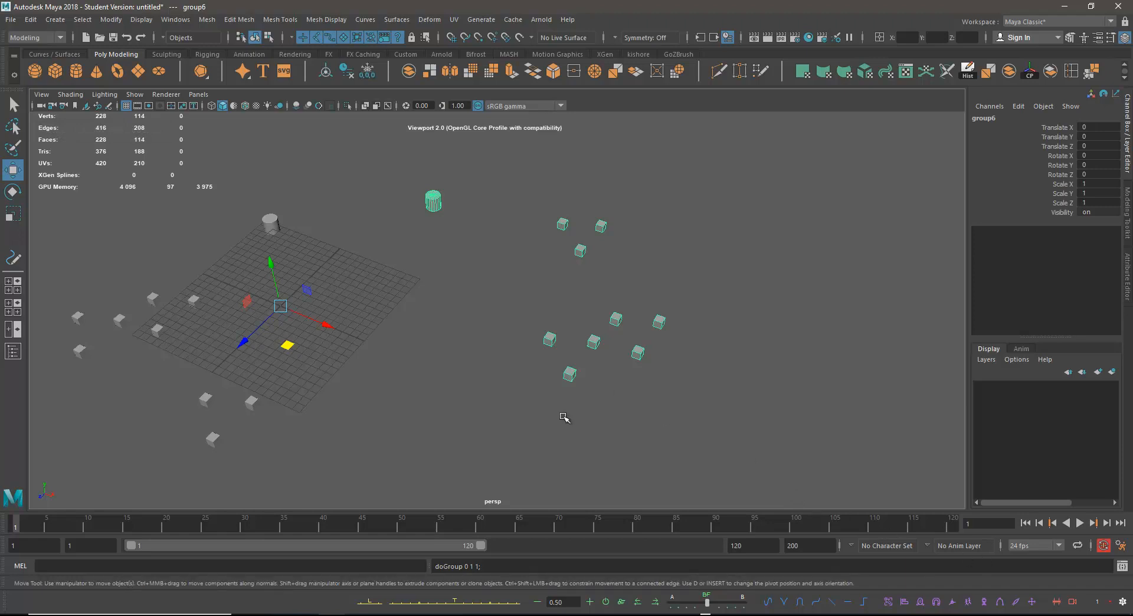
pyautogui.click(472, 369)
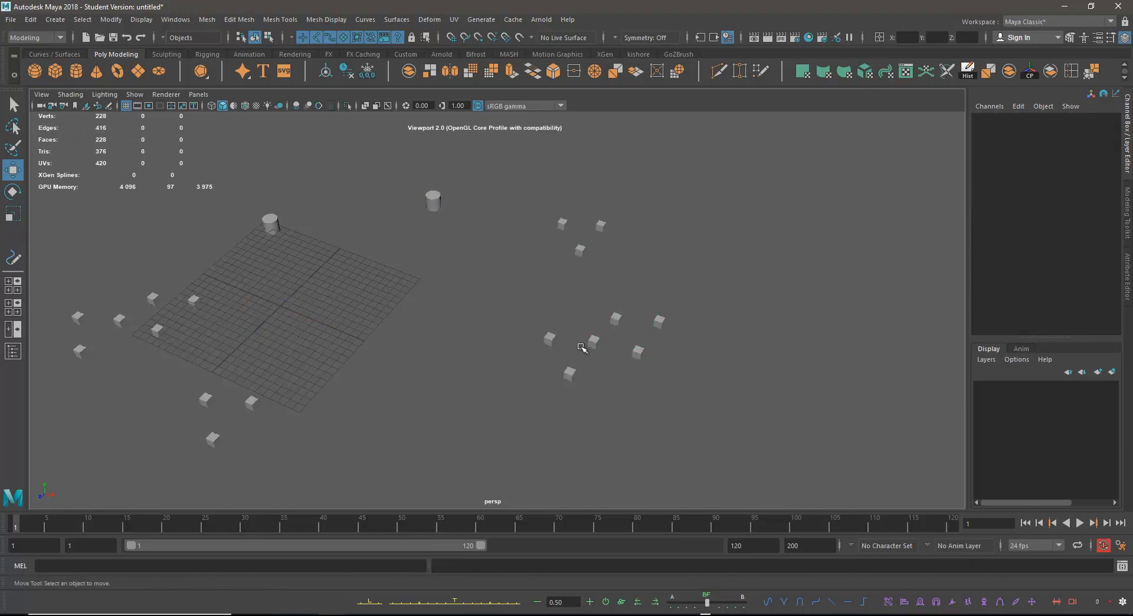
# - Select the duplicates' new parent group by walking up from one of its cubes, then box-select its individual members for comparison
pyautogui.click(570, 373)
pyautogui.press('Up')
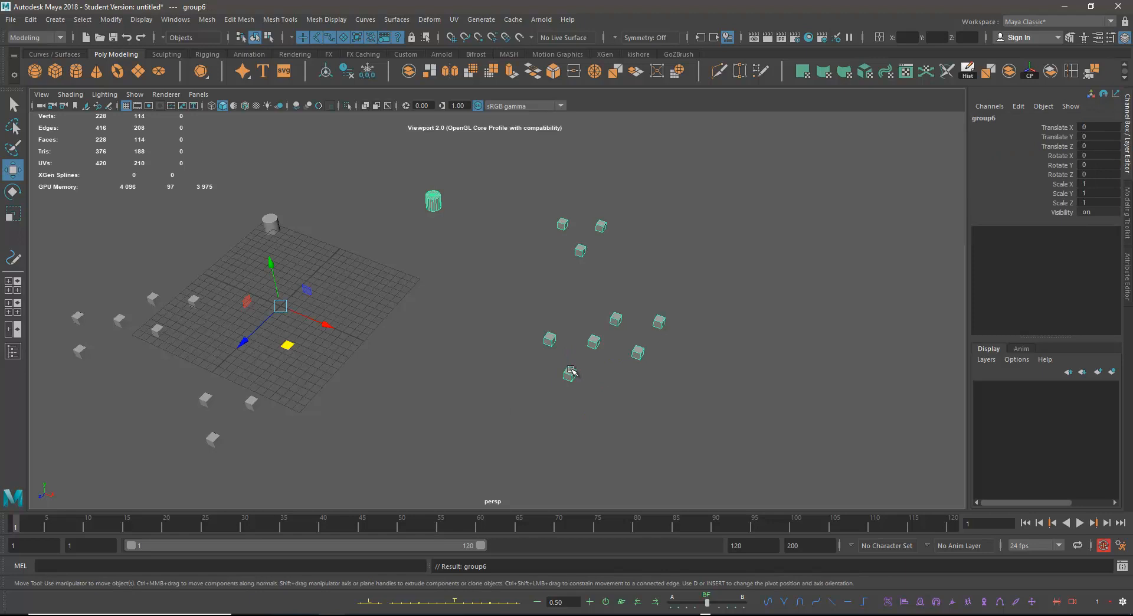
pyautogui.moveTo(394, 158); pyautogui.dragTo(802, 432)
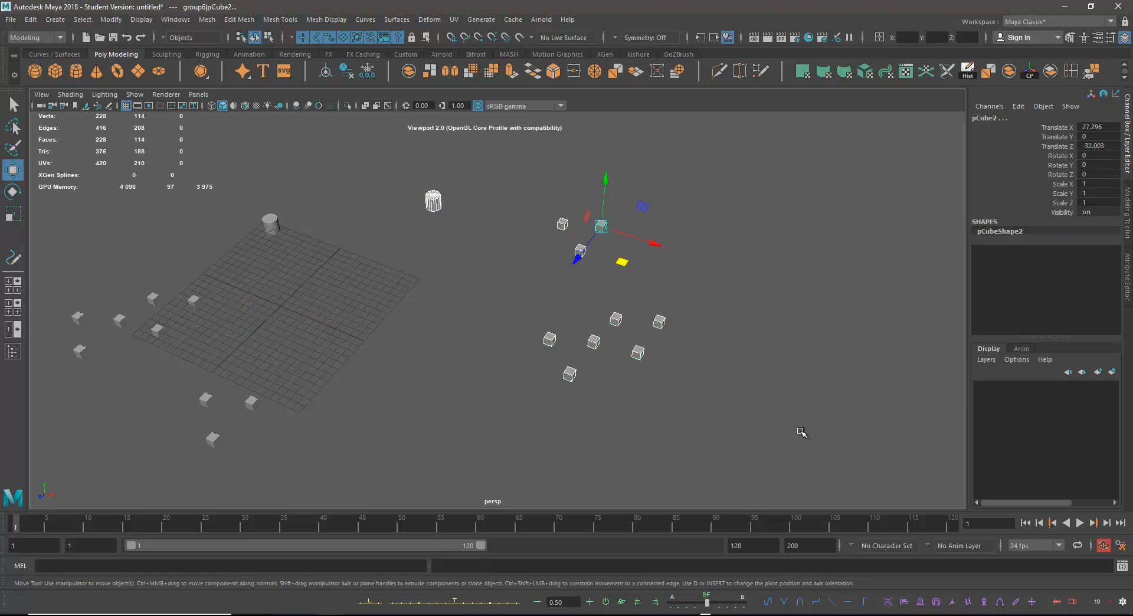
# - Walk up from an original cube through its three-cube group to the combined parent, then box-select the duplicated objects for comparison
pyautogui.click(253, 403)
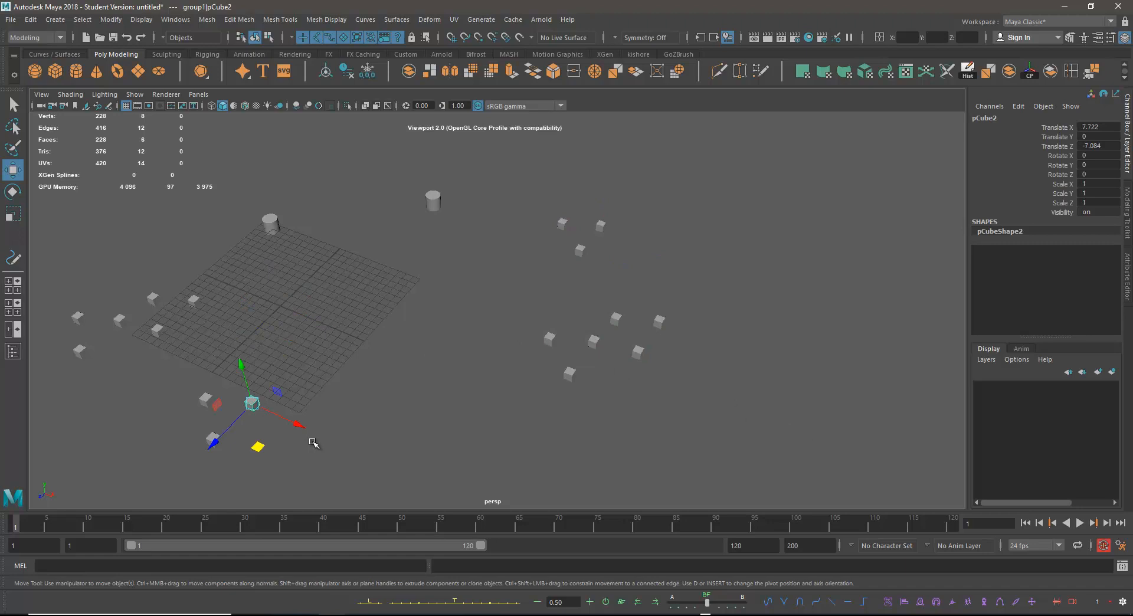
pyautogui.press('Up')
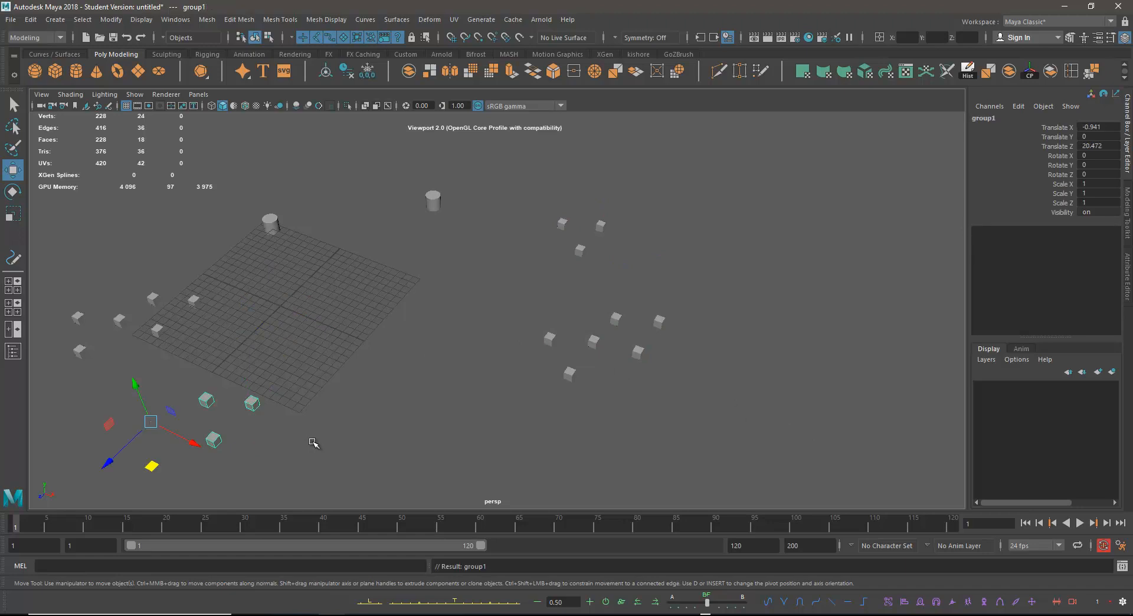
pyautogui.press('Up')
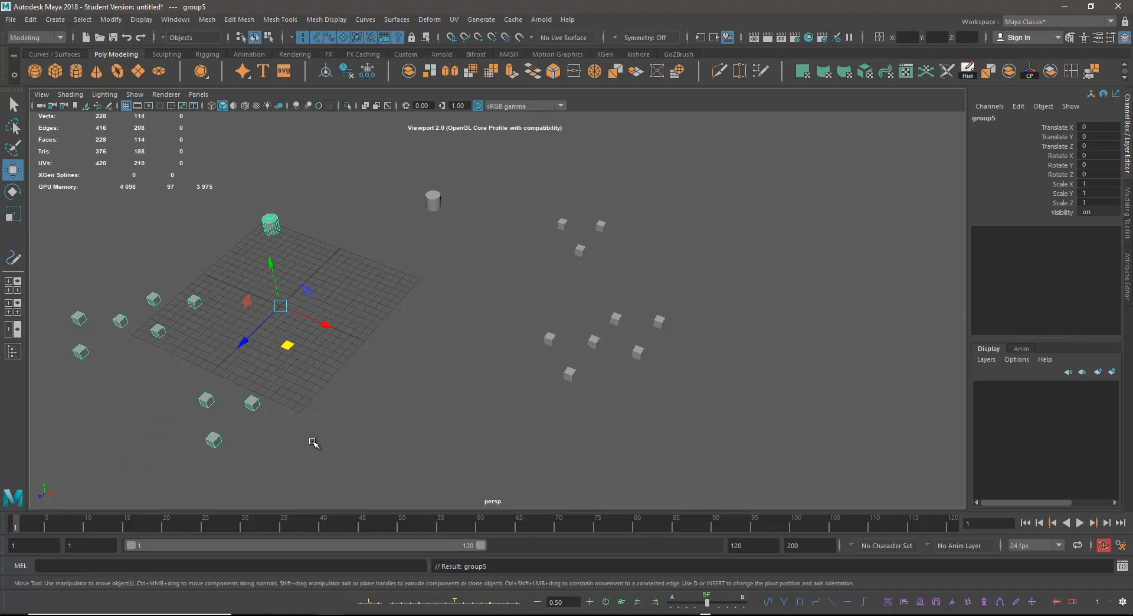
pyautogui.moveTo(401, 160); pyautogui.dragTo(743, 447)
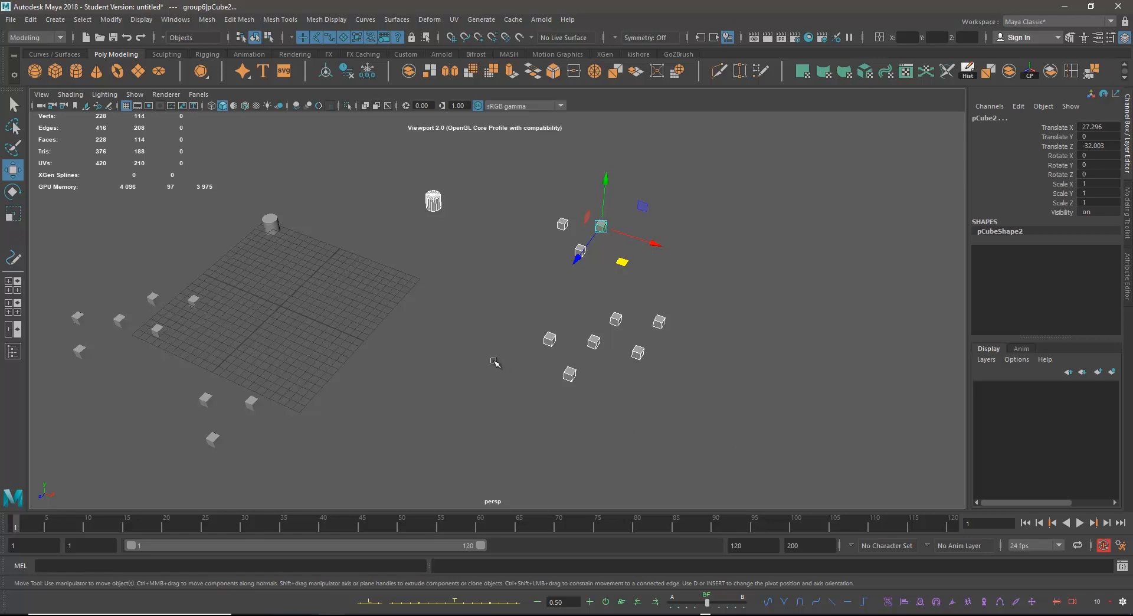
pyautogui.keyDown('alt'); pyautogui.moveTo(420, 313); pyautogui.dragTo(483, 355); pyautogui.keyUp('alt')
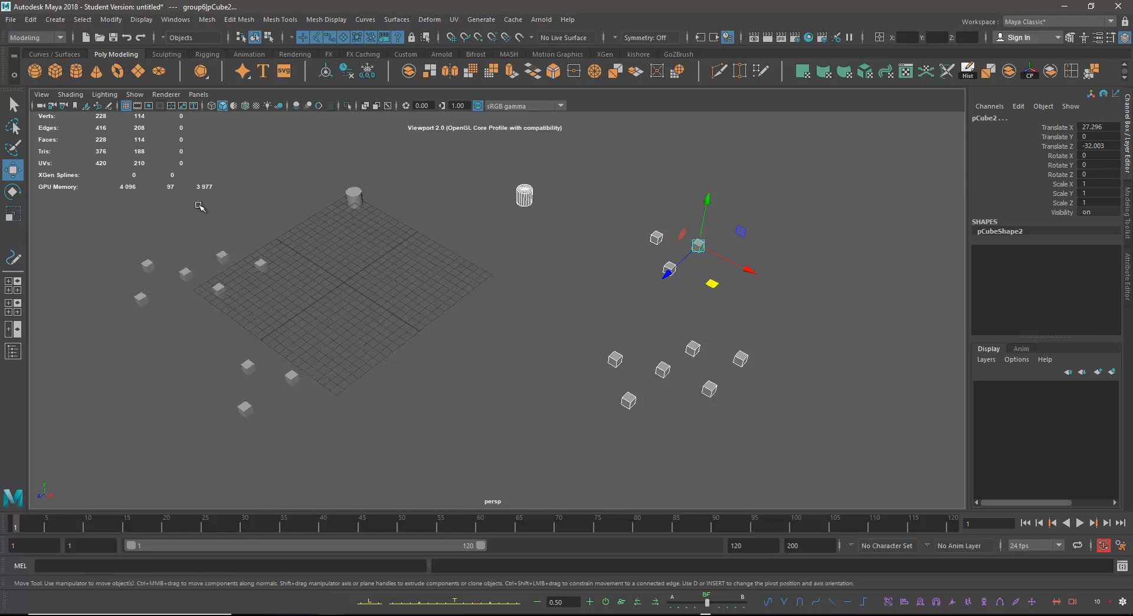
pyautogui.scroll(-3, 452, 252)
pyautogui.scroll(-1, 453, 252)
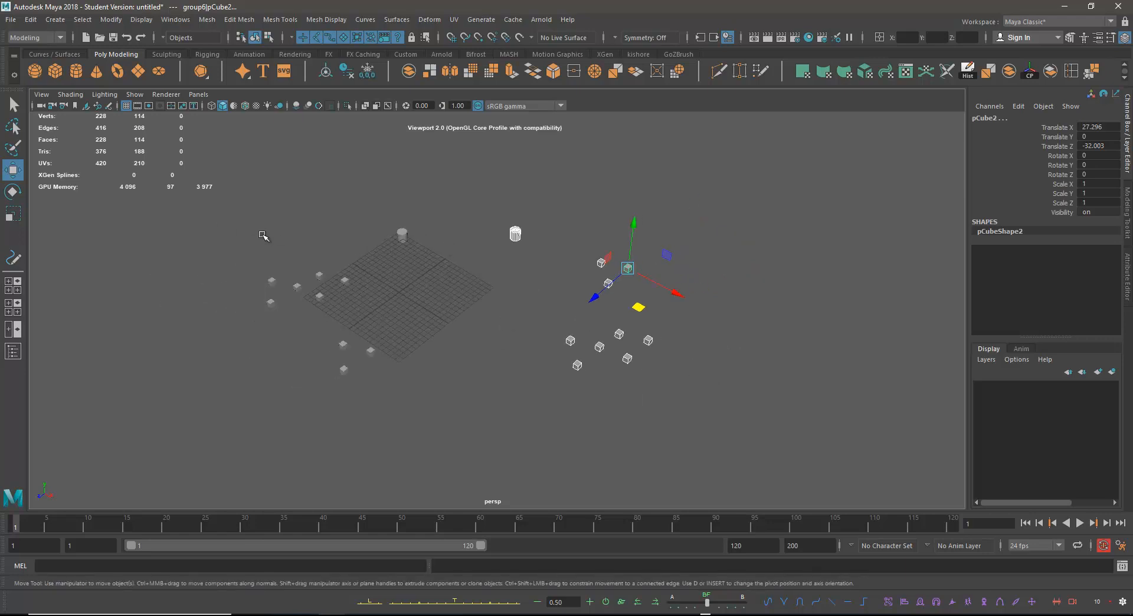
pyautogui.click(86, 37)
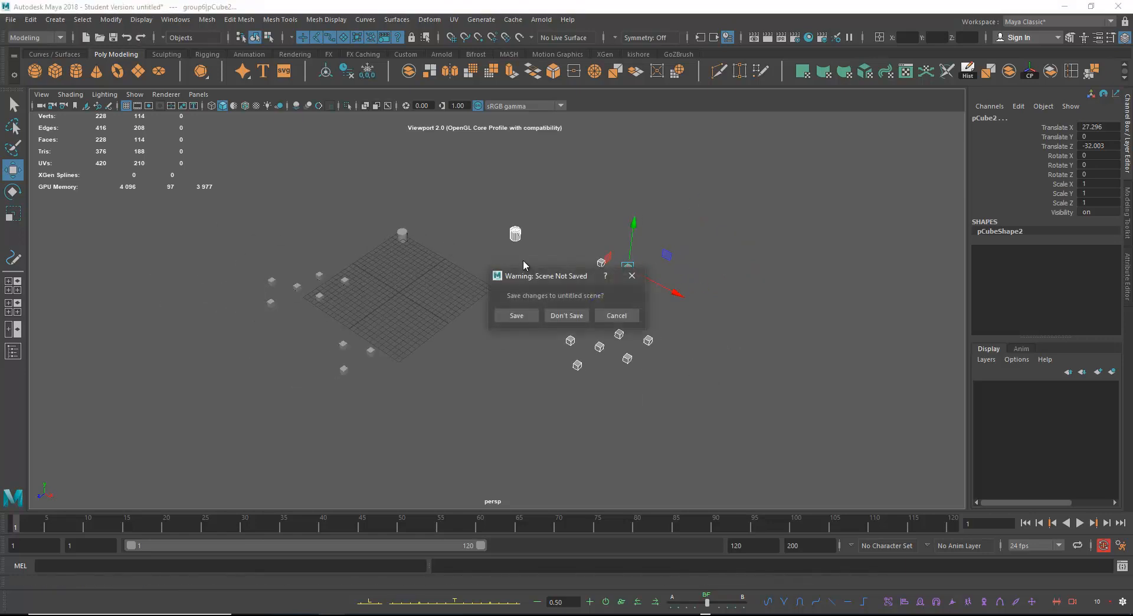
pyautogui.click(617, 316)
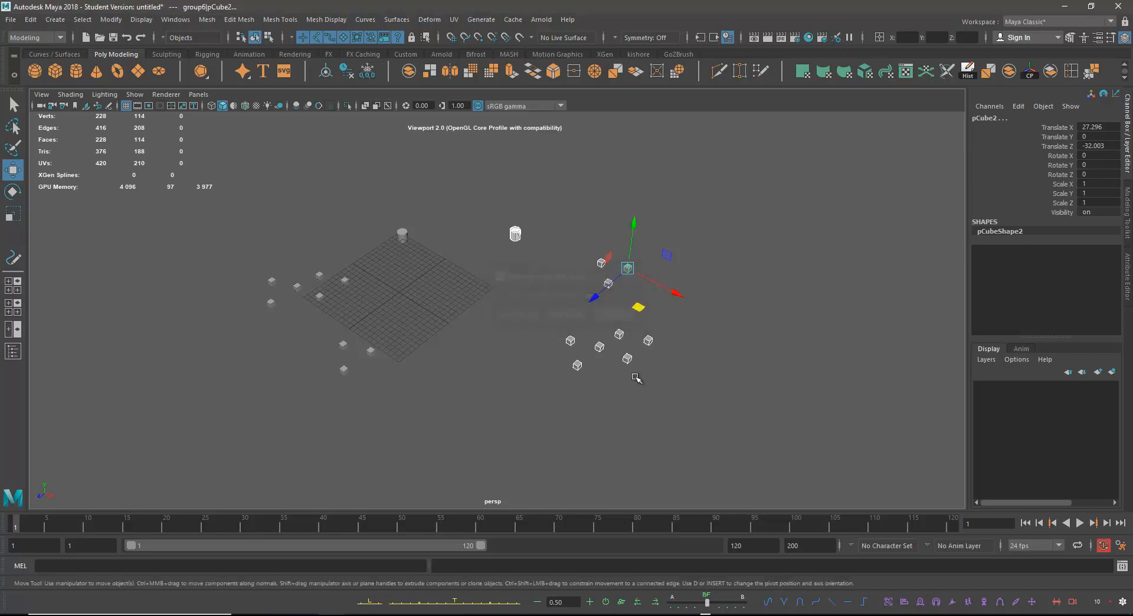
# - Select the duplicated objects, walk up to their common parent group, and ungroup it
pyautogui.scroll(2, 488, 309)
pyautogui.click(481, 171)
pyautogui.moveTo(479, 182); pyautogui.dragTo(801, 468)
pyautogui.hotkey('ctrl', 'g')
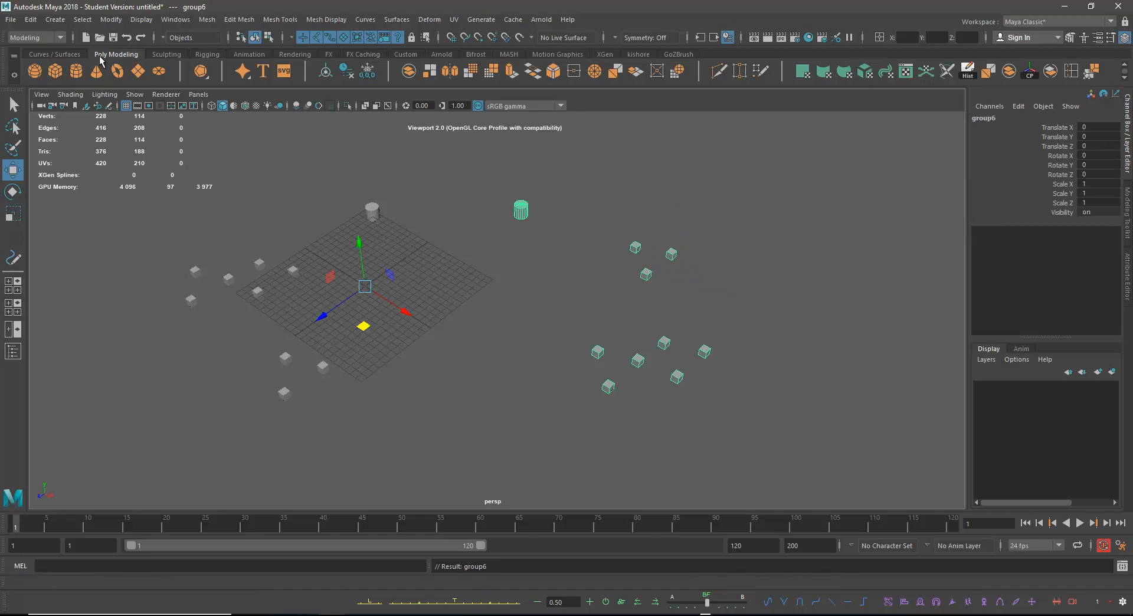
pyautogui.click(34, 20)
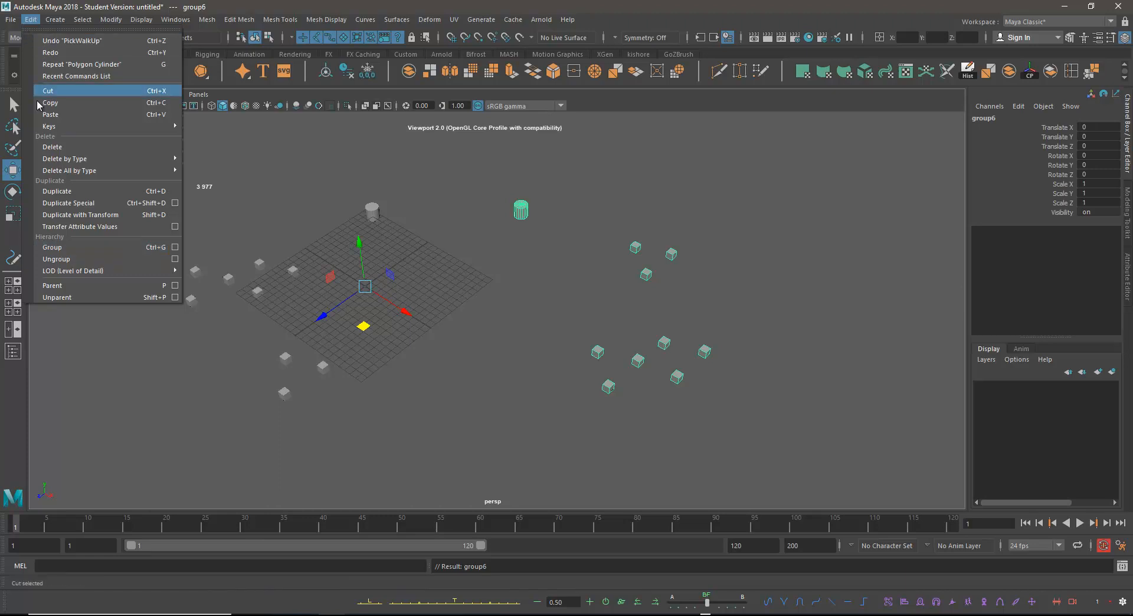
pyautogui.click(79, 260)
# - Check which objects still belong to a group by selecting duplicated cubes, the original cylinder and an original cube individually
pyautogui.click(535, 377)
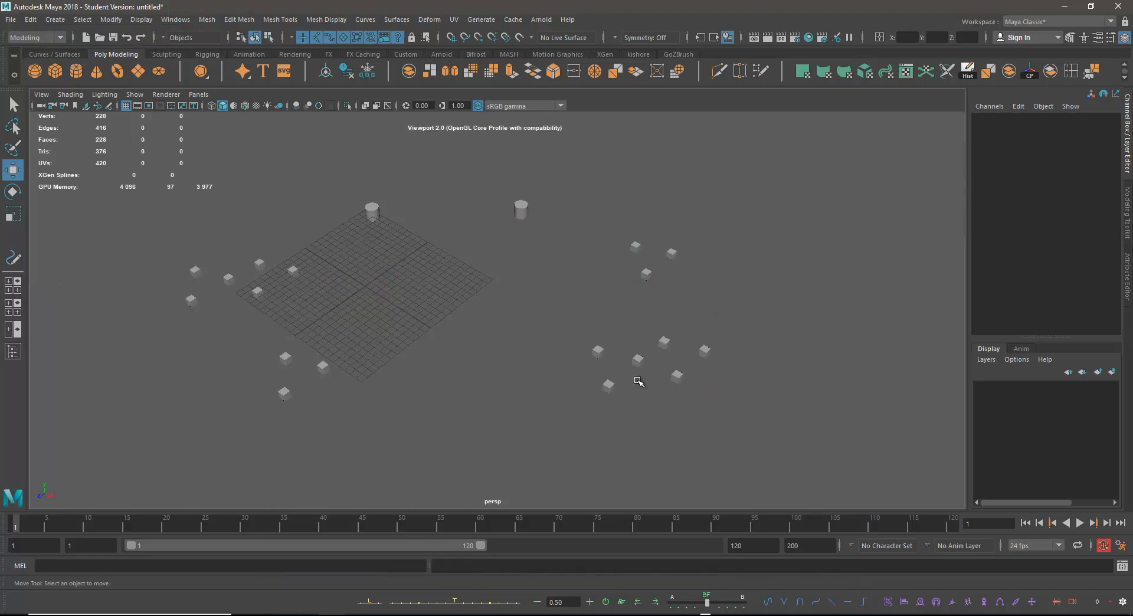
pyautogui.click(677, 376)
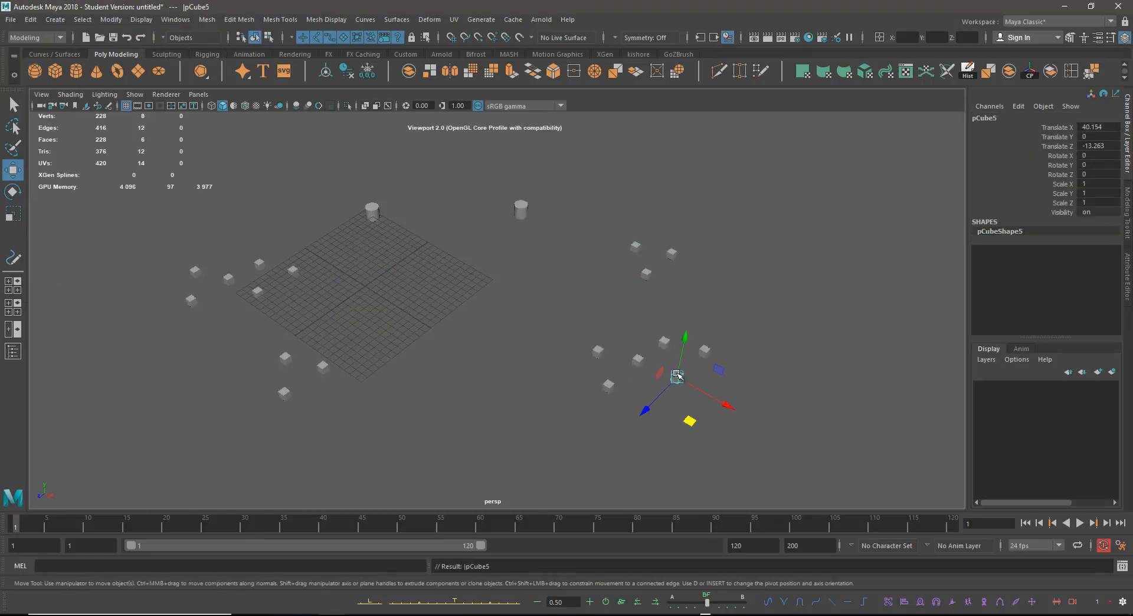
pyautogui.click(646, 274)
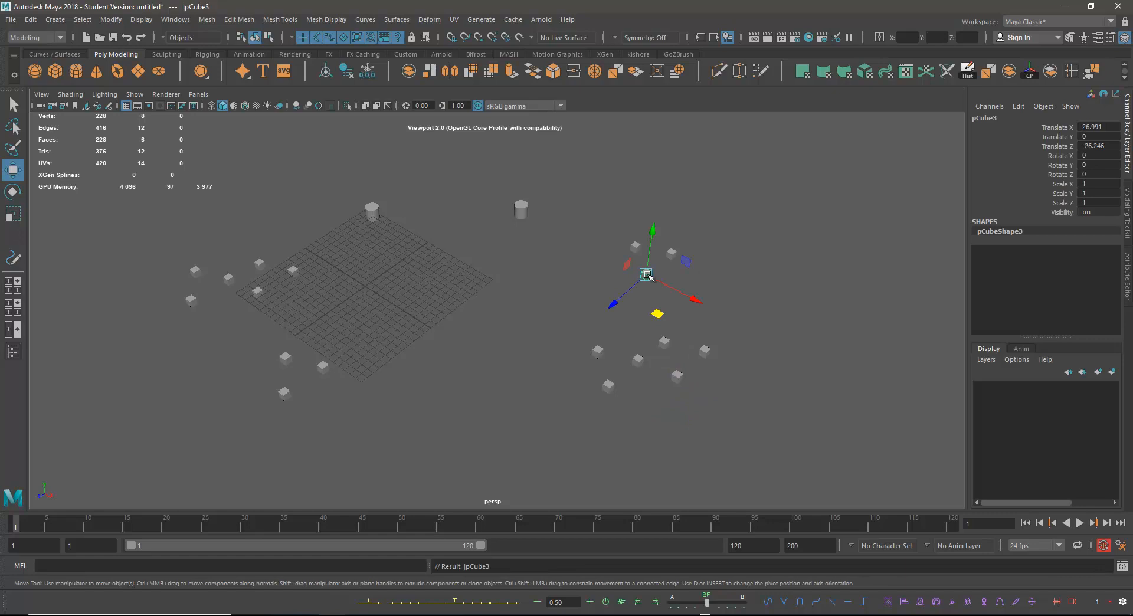
pyautogui.moveTo(343, 171); pyautogui.dragTo(397, 233)
pyautogui.click(295, 304)
pyautogui.click(322, 366)
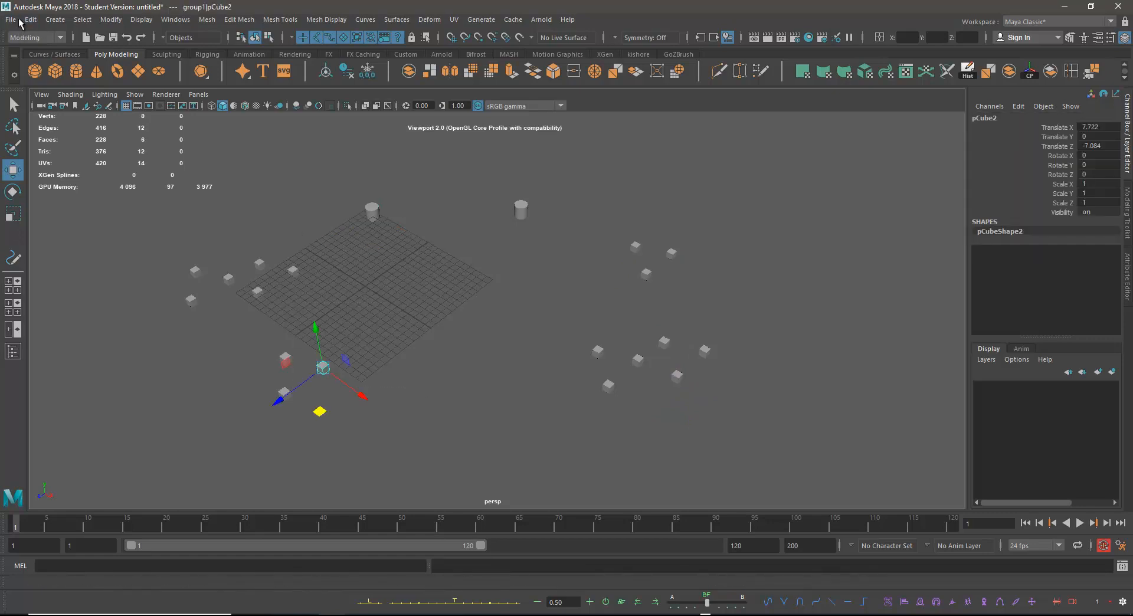
# - Start a new scene without saving the current one
pyautogui.click(12, 23)
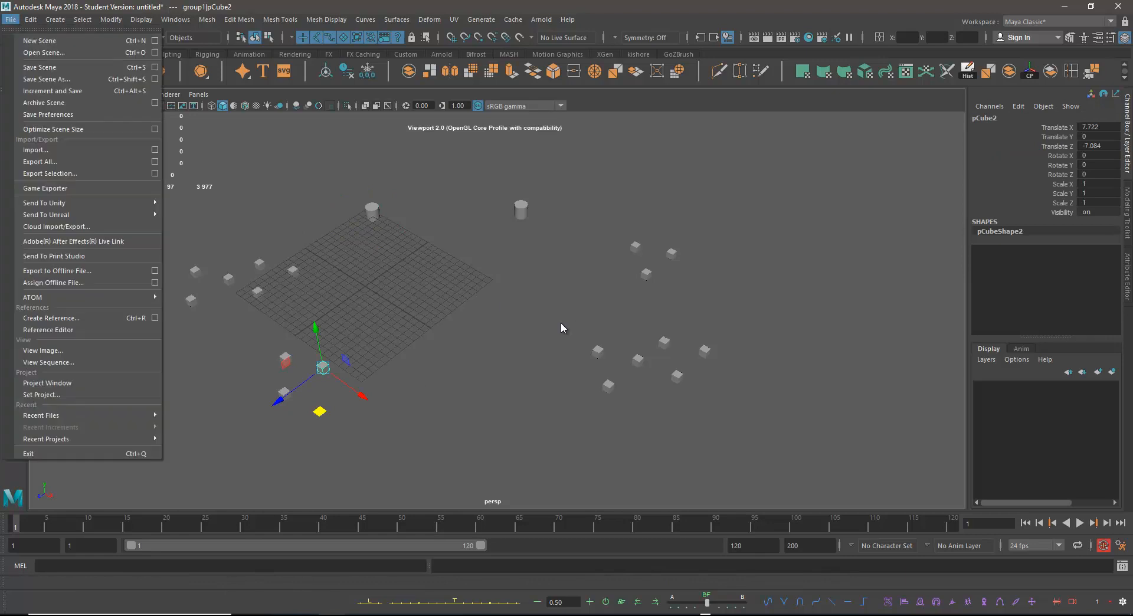
pyautogui.click(340, 184)
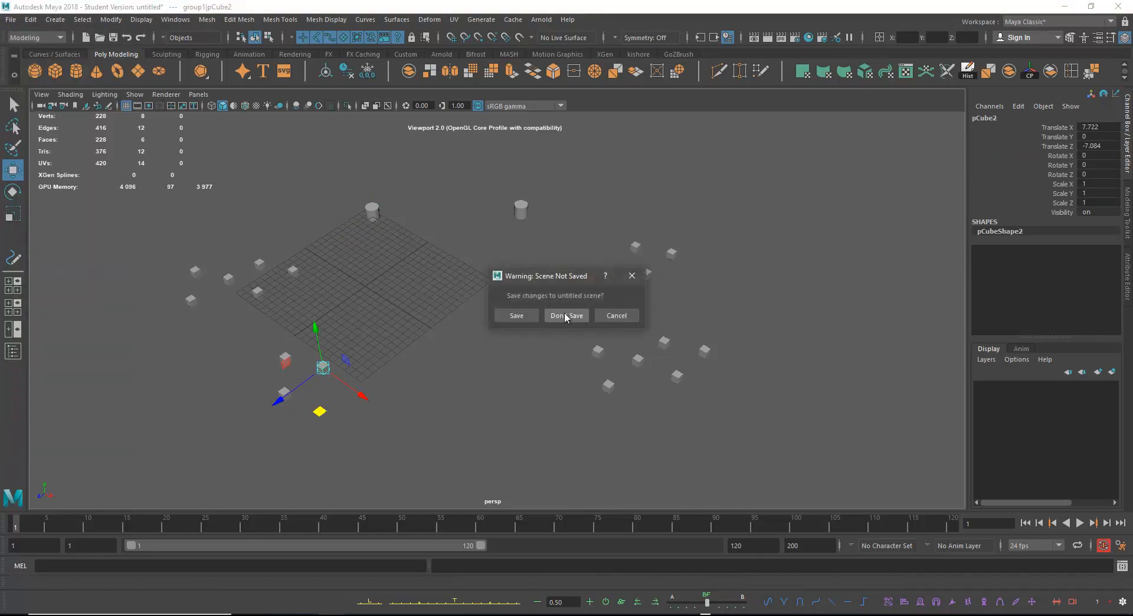
pyautogui.click(565, 316)
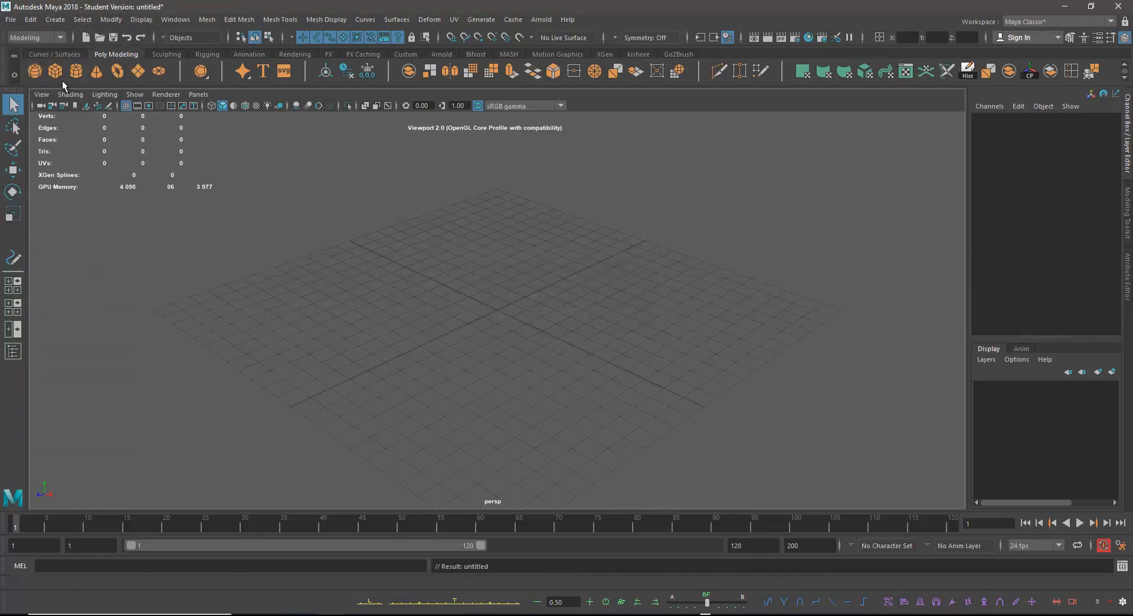
# - Create a polygon cylinder, scale it uniformly to about 3.47, and move it along X to about -15.24
pyautogui.click(76, 71)
pyautogui.press('w')
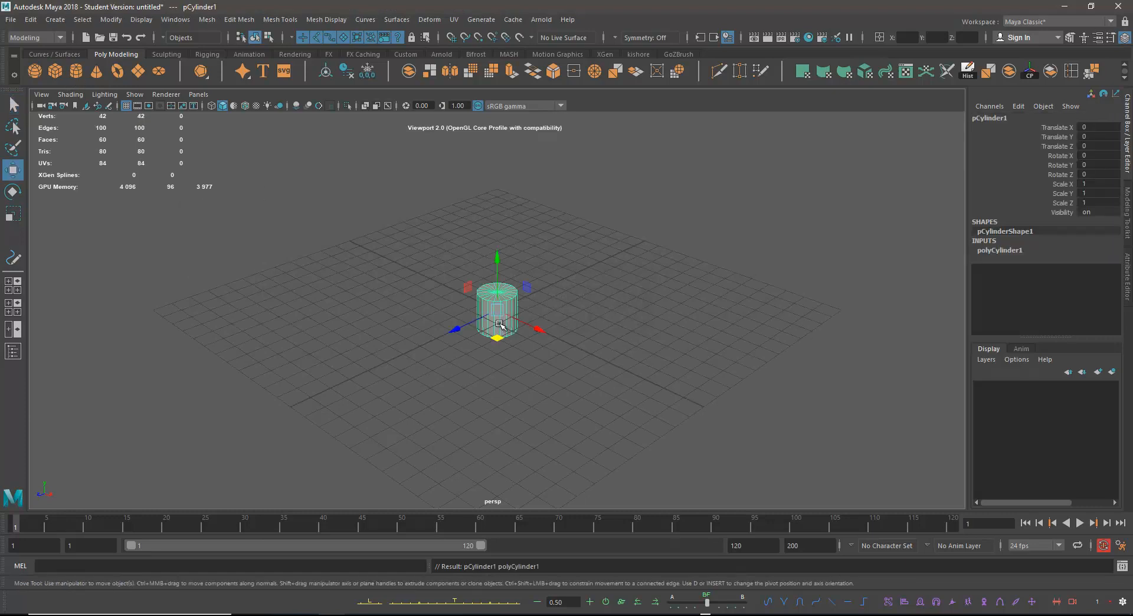
pyautogui.press('r')
pyautogui.moveTo(509, 318); pyautogui.dragTo(585, 315)
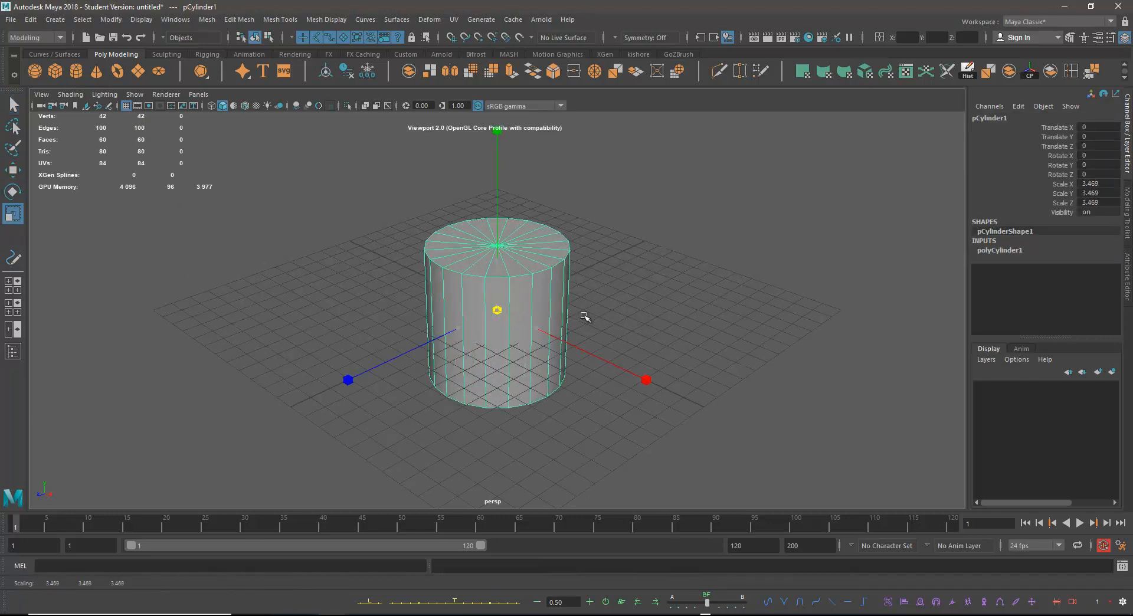
pyautogui.press('w')
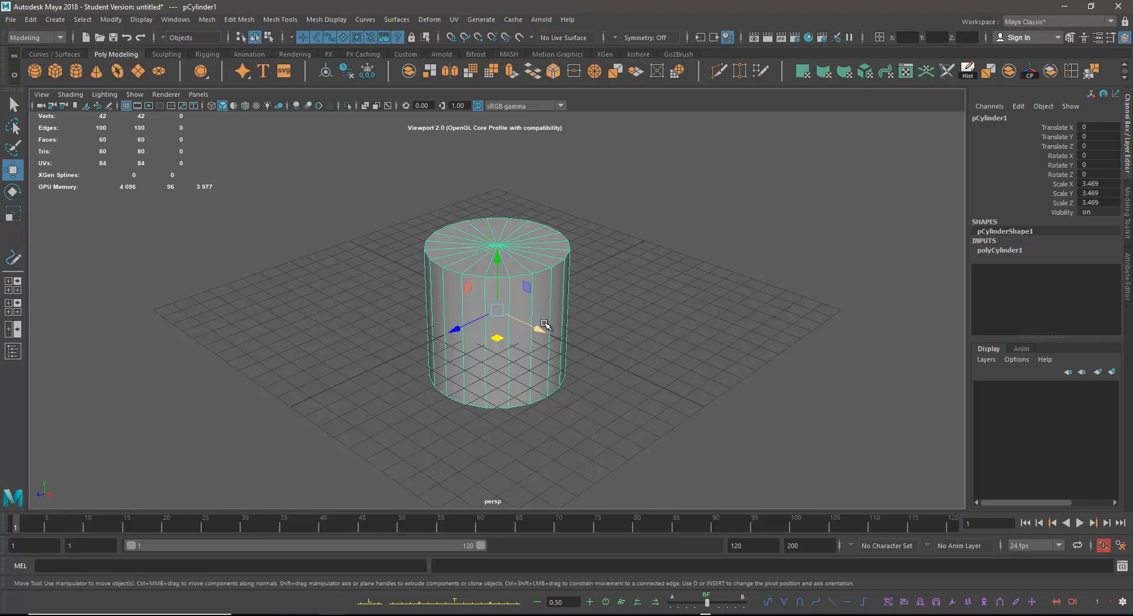
pyautogui.keyDown('alt'); pyautogui.moveTo(562, 311); pyautogui.dragTo(592, 314); pyautogui.keyUp('alt')
pyautogui.keyDown('alt'); pyautogui.moveTo(592, 314); pyautogui.dragTo(474, 266, button='right'); pyautogui.keyUp('alt')
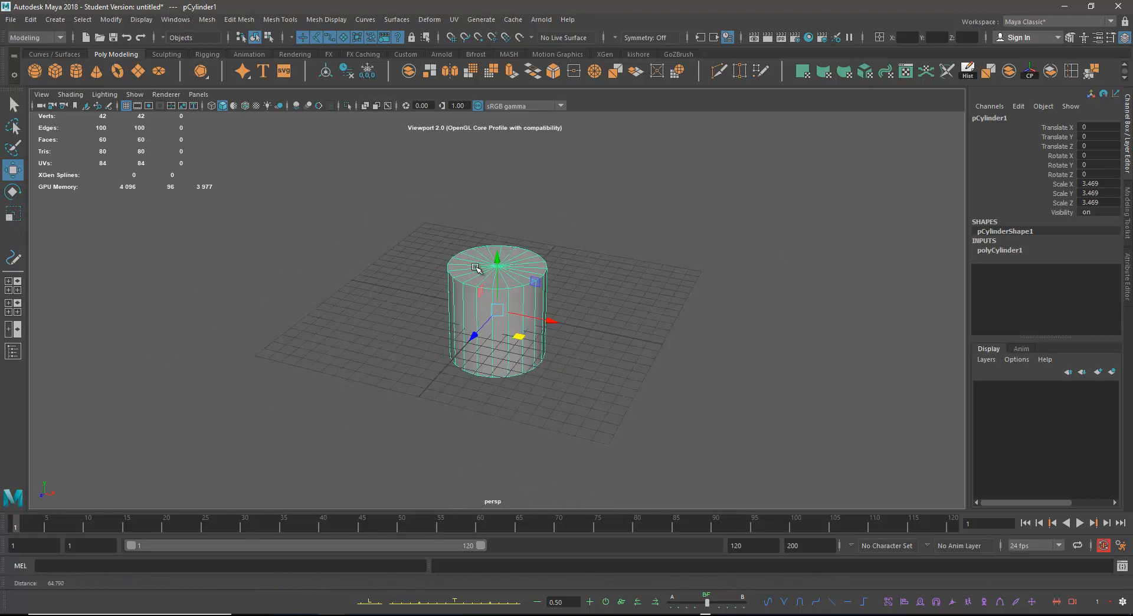
pyautogui.moveTo(534, 313); pyautogui.dragTo(357, 324)
# - Duplicate the cylinder, place the copy at about X 3.2, Y -1.77, and scale it uniformly to about 1.56
pyautogui.hotkey('ctrl', 'd')
pyautogui.moveTo(362, 281); pyautogui.dragTo(493, 387)
pyautogui.press('r')
pyautogui.press('w')
pyautogui.keyDown('alt'); pyautogui.moveTo(614, 323); pyautogui.dragTo(618, 298); pyautogui.keyUp('alt')
pyautogui.moveTo(544, 262); pyautogui.dragTo(542, 288)
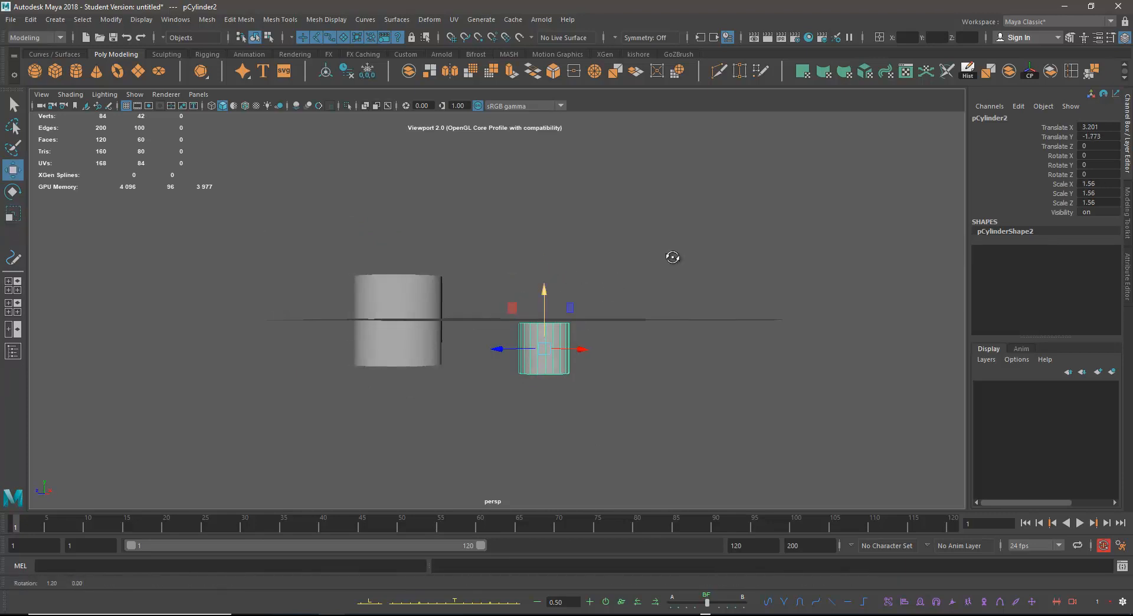
# - Select the small and large cylinders in turn to check whether each is an independent object
pyautogui.keyDown('alt'); pyautogui.moveTo(677, 258); pyautogui.dragTo(549, 264); pyautogui.keyUp('alt')
pyautogui.keyDown('alt'); pyautogui.moveTo(549, 263); pyautogui.dragTo(592, 291, button='middle'); pyautogui.keyUp('alt')
pyautogui.keyDown('alt'); pyautogui.moveTo(592, 291); pyautogui.dragTo(561, 275); pyautogui.keyUp('alt')
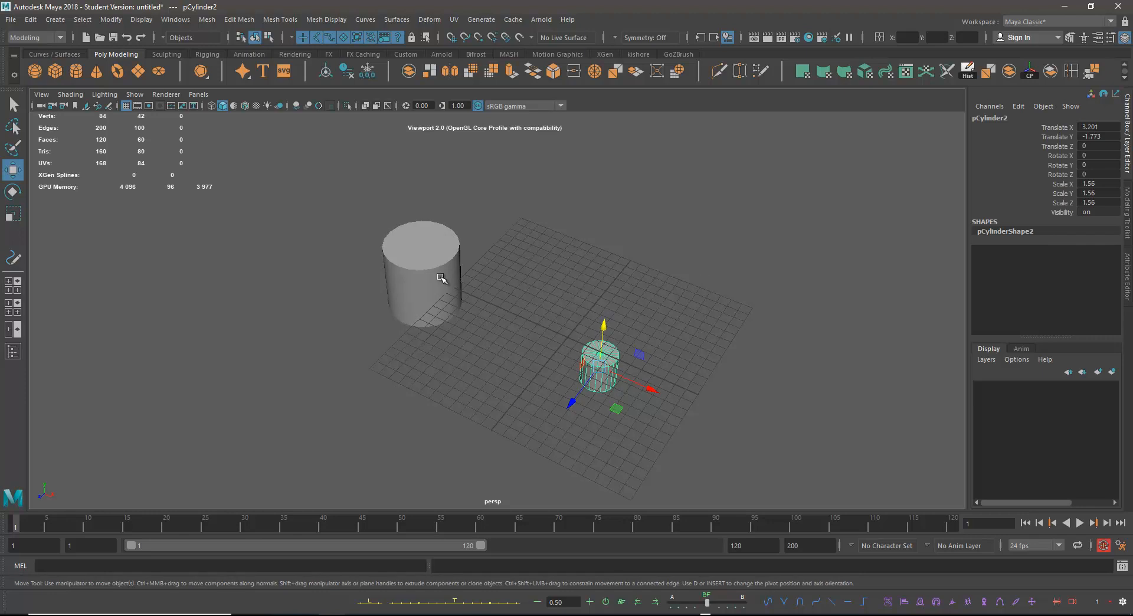
pyautogui.click(533, 291)
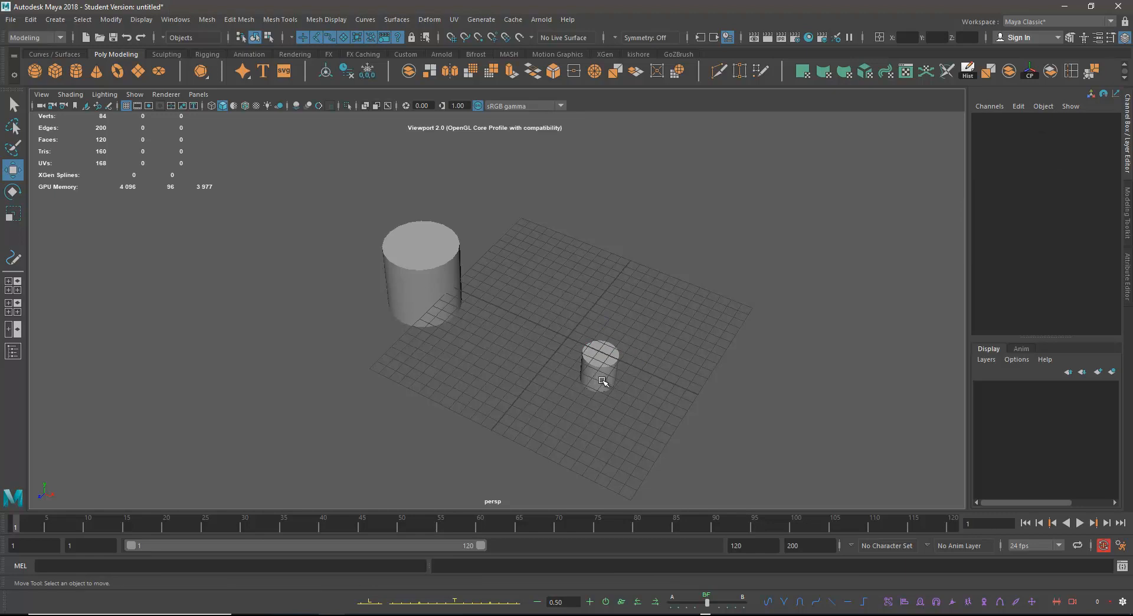
pyautogui.moveTo(554, 296); pyautogui.dragTo(658, 404)
pyautogui.click(432, 263)
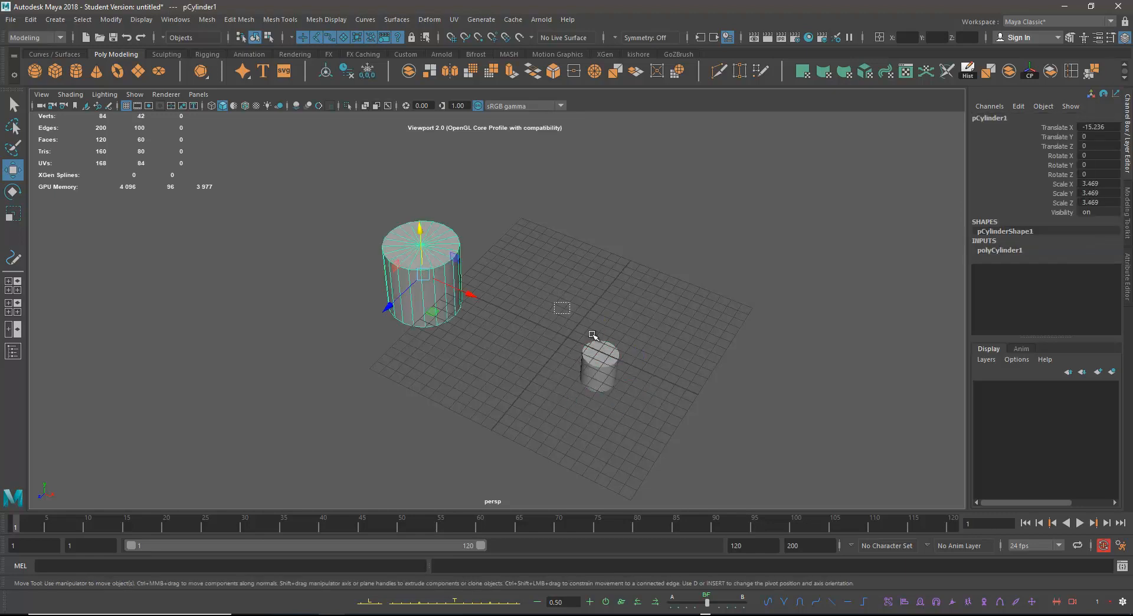
pyautogui.moveTo(556, 307); pyautogui.dragTo(684, 421)
pyautogui.keyDown('alt'); pyautogui.moveTo(734, 395); pyautogui.dragTo(717, 384); pyautogui.keyUp('alt')
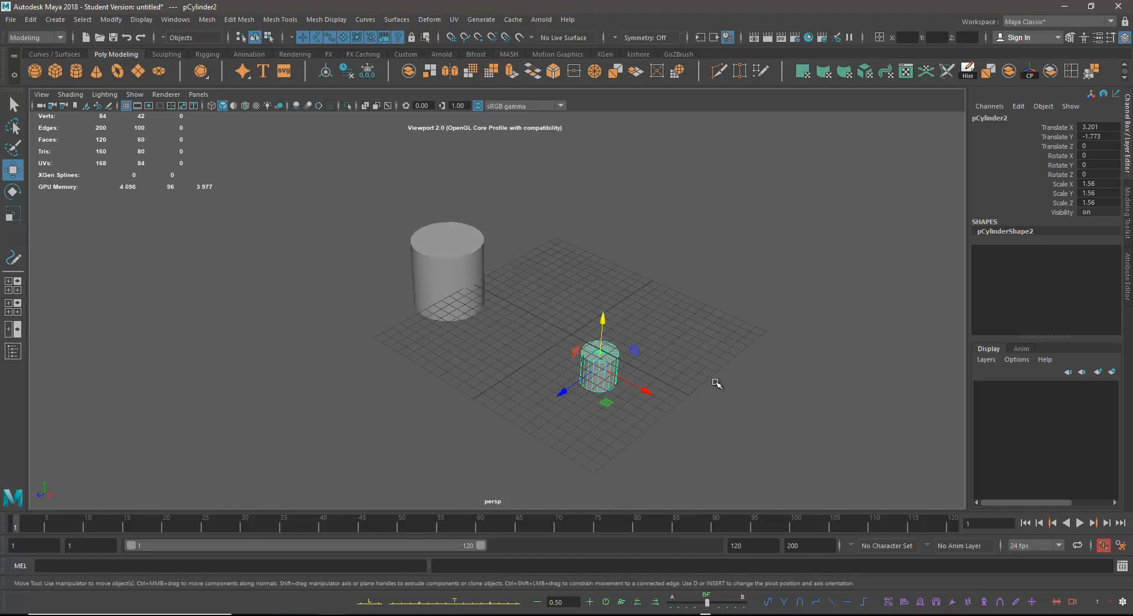
pyautogui.click(445, 267)
pyautogui.keyDown('alt'); pyautogui.moveTo(650, 331); pyautogui.dragTo(632, 339); pyautogui.keyUp('alt')
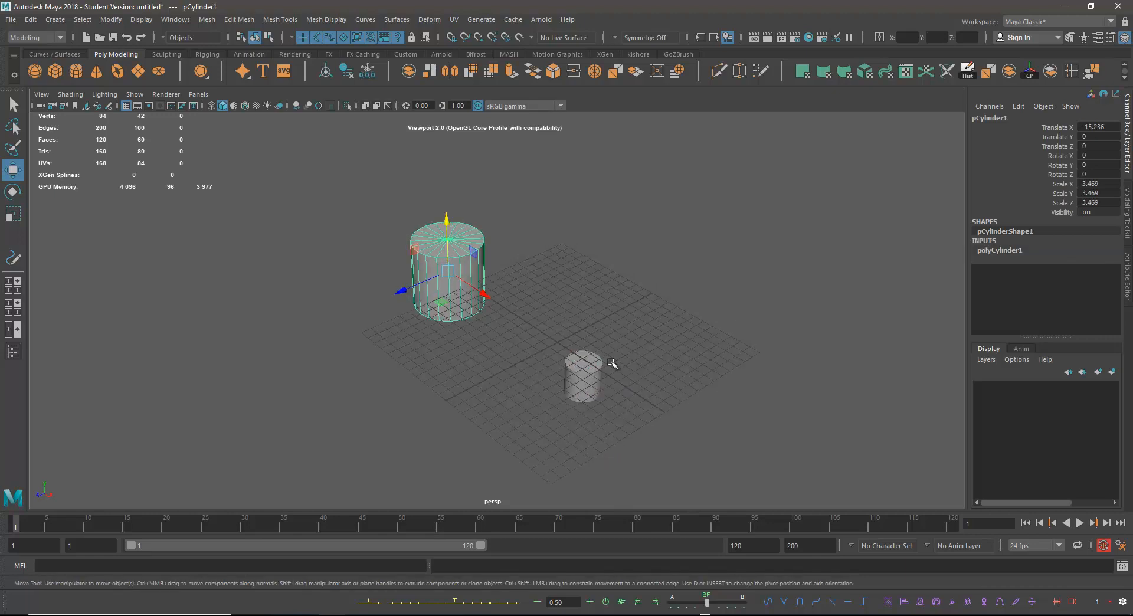
# - Parent the small cylinder to the large cylinder, selecting the small child first and the large parent last
pyautogui.moveTo(548, 322); pyautogui.dragTo(689, 451)
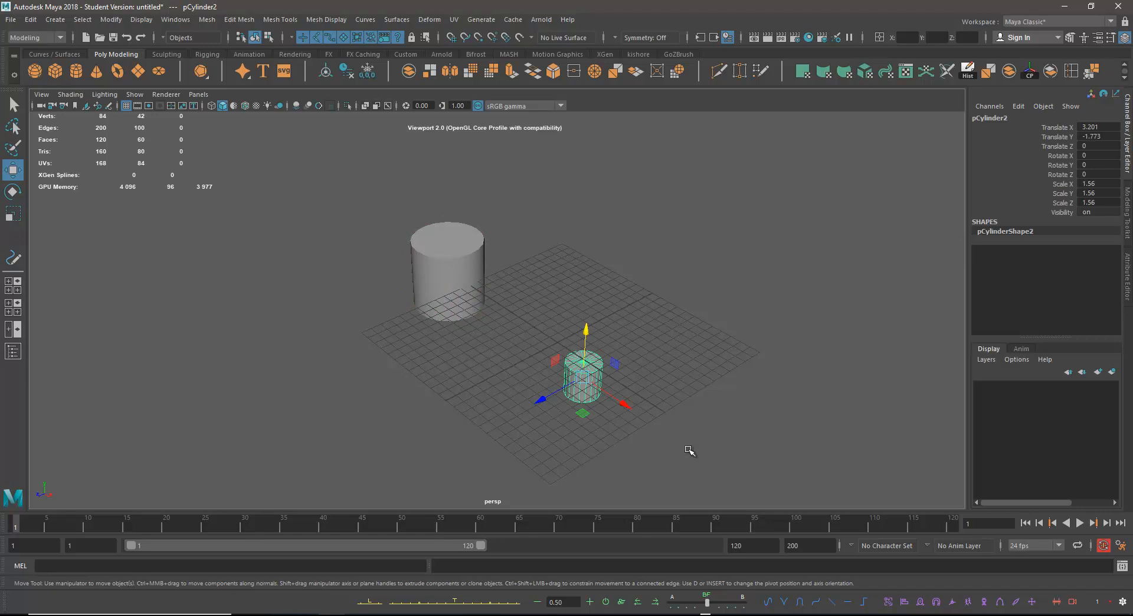
pyautogui.keyDown('shift'); pyautogui.click(454, 268); pyautogui.keyUp('shift')
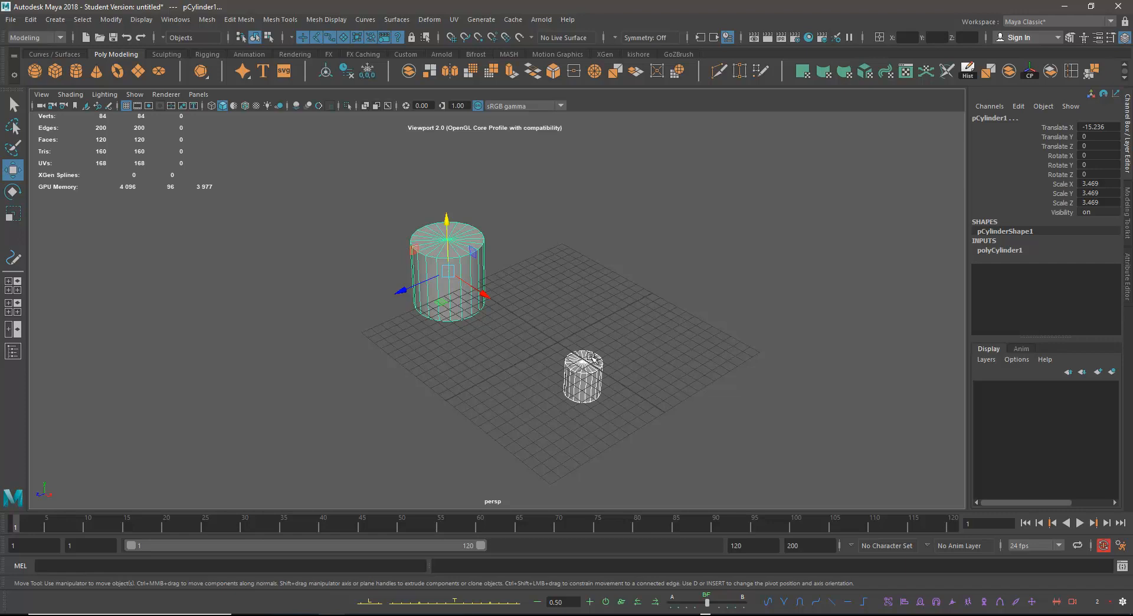
pyautogui.click(30, 20)
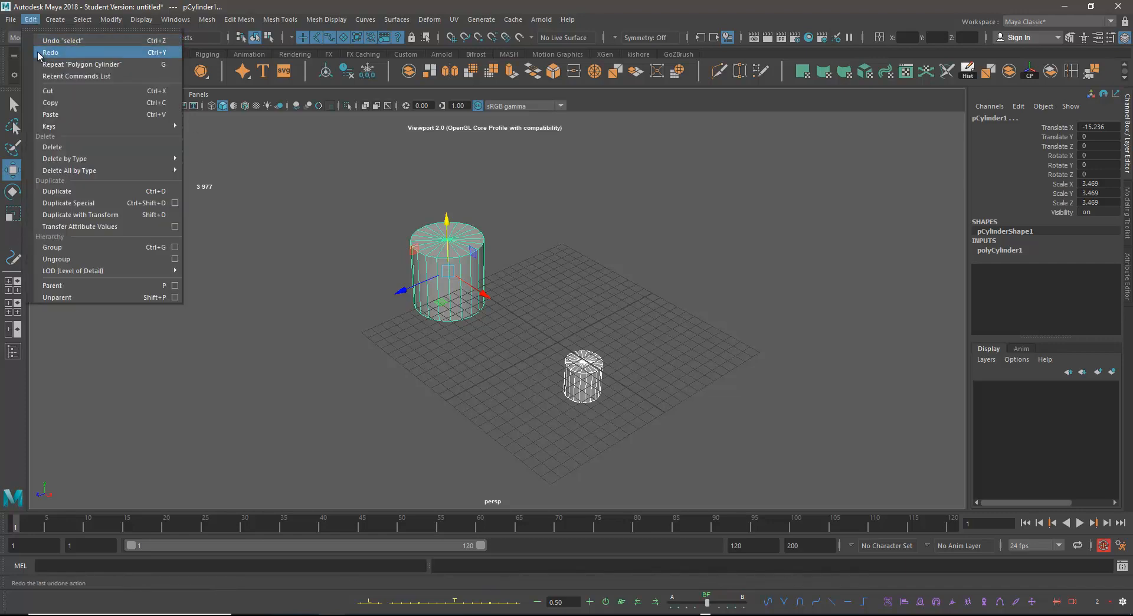
pyautogui.click(73, 288)
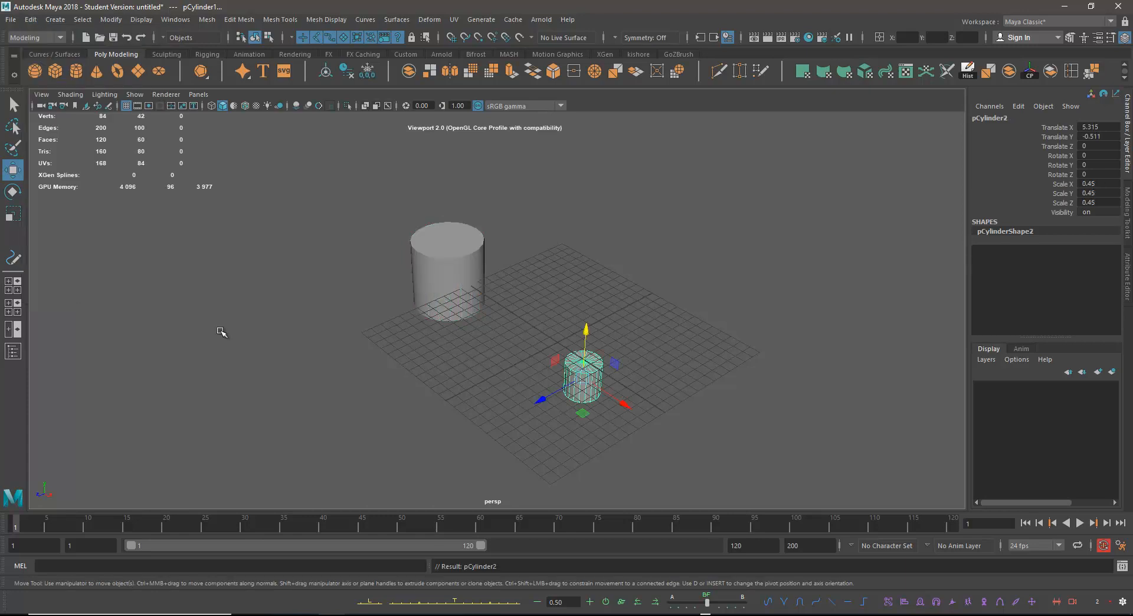
# - Try moving the small child cylinder on its own across the ground plane, and undo the move
pyautogui.click(510, 424)
pyautogui.click(584, 383)
pyautogui.moveTo(584, 415)
pyautogui.mouseDown(button='middle')
pyautogui.moveTo(571, 411)
pyautogui.moveTo(592, 416)
pyautogui.mouseUp(button='middle')
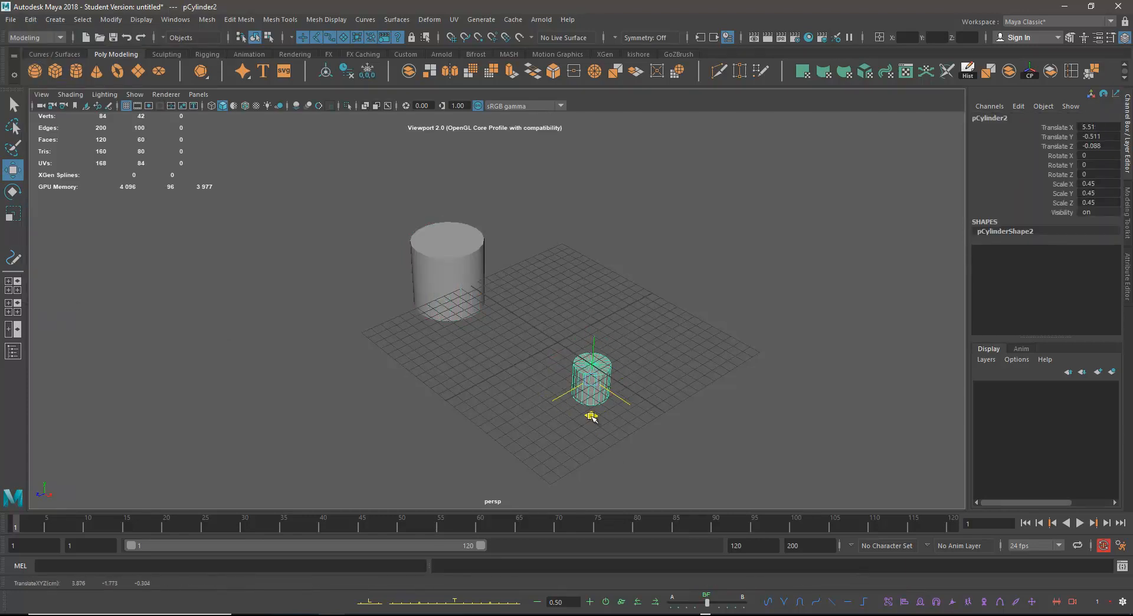
pyautogui.hotkey('ctrl', 'z')
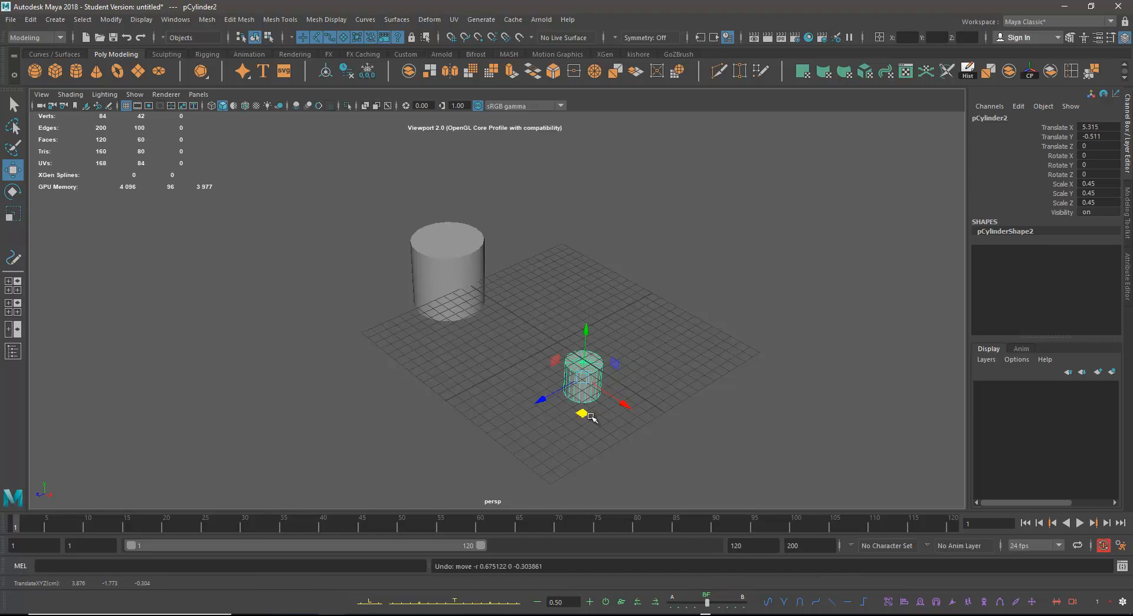
# - Move the large parent cylinder to about X -11.57, Z -4.01, and rotate it to about 1, -2.9, 2.5 degrees
pyautogui.keyDown('shift'); pyautogui.click(443, 267); pyautogui.keyUp('shift')
pyautogui.moveTo(434, 312); pyautogui.dragTo(500, 305, button='middle')
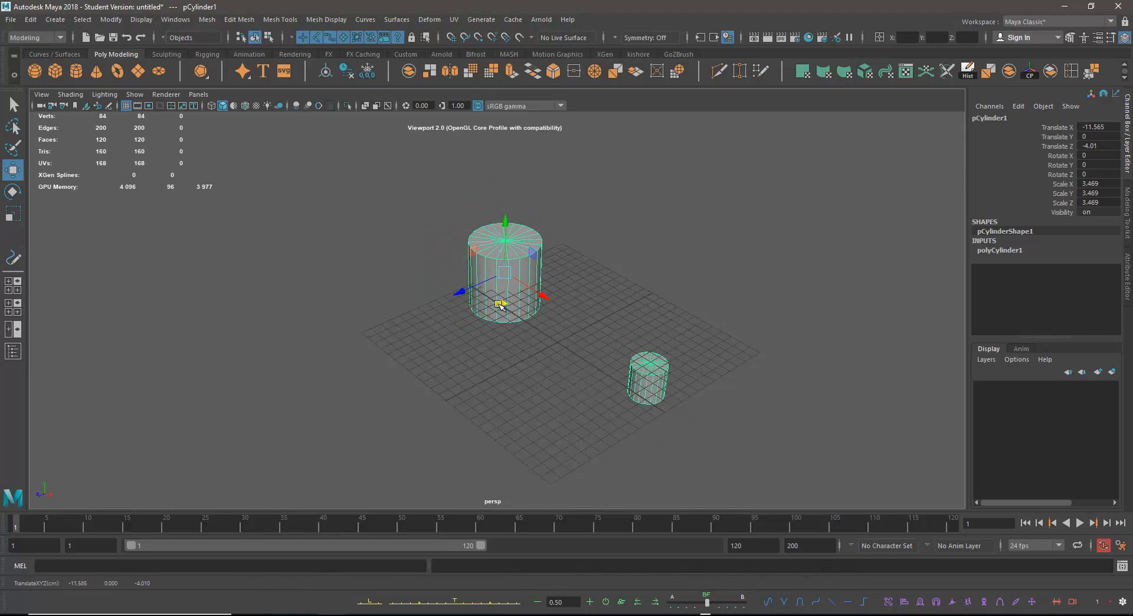
pyautogui.click(12, 192)
pyautogui.moveTo(466, 266); pyautogui.dragTo(502, 275)
pyautogui.hotkey('ctrl', 'z')
# - Try scaling the large parent cylinder uniformly, undo the scaling, and clear the selection
pyautogui.click(13, 214)
pyautogui.hotkey('ctrl', 'z')
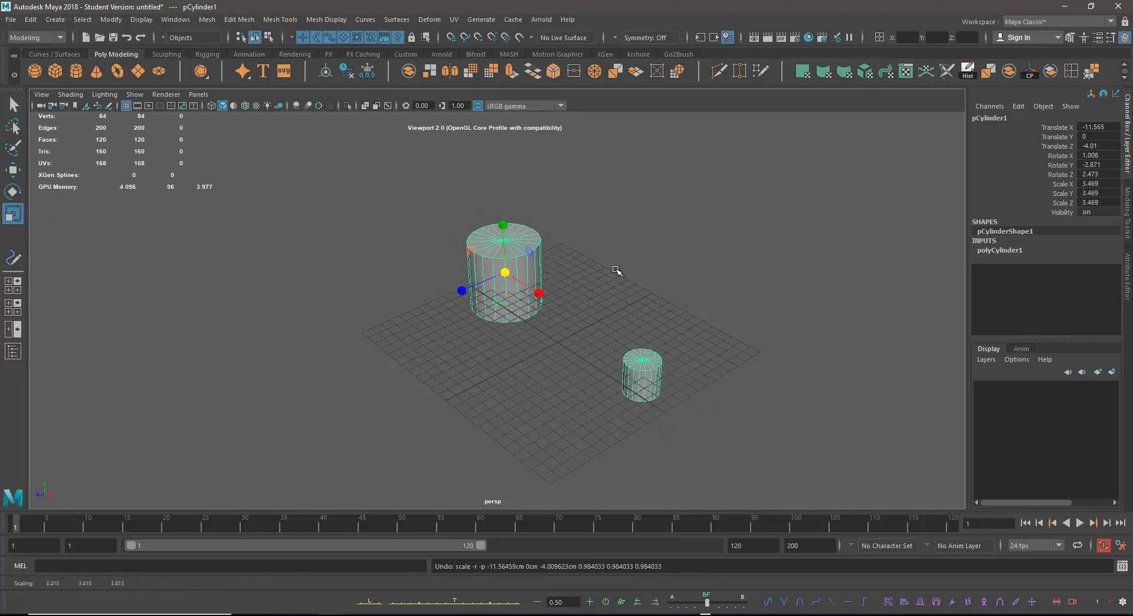
pyautogui.click(147, 118)
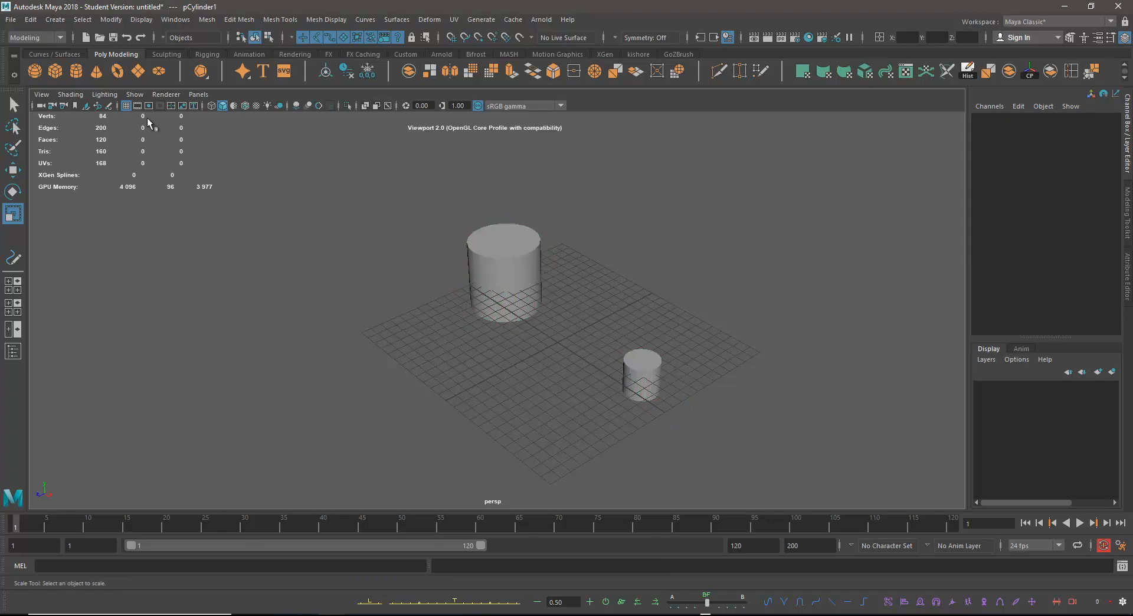
# - Create a third cylinder, move it along X to about 19.05, and scale it uniformly to about 0.51
pyautogui.click(76, 74)
pyautogui.press('w')
pyautogui.moveTo(601, 367); pyautogui.dragTo(808, 446)
pyautogui.keyDown('alt'); pyautogui.moveTo(815, 384); pyautogui.dragTo(624, 210, button='middle'); pyautogui.keyUp('alt')
pyautogui.press('r')
pyautogui.moveTo(538, 285); pyautogui.dragTo(526, 288)
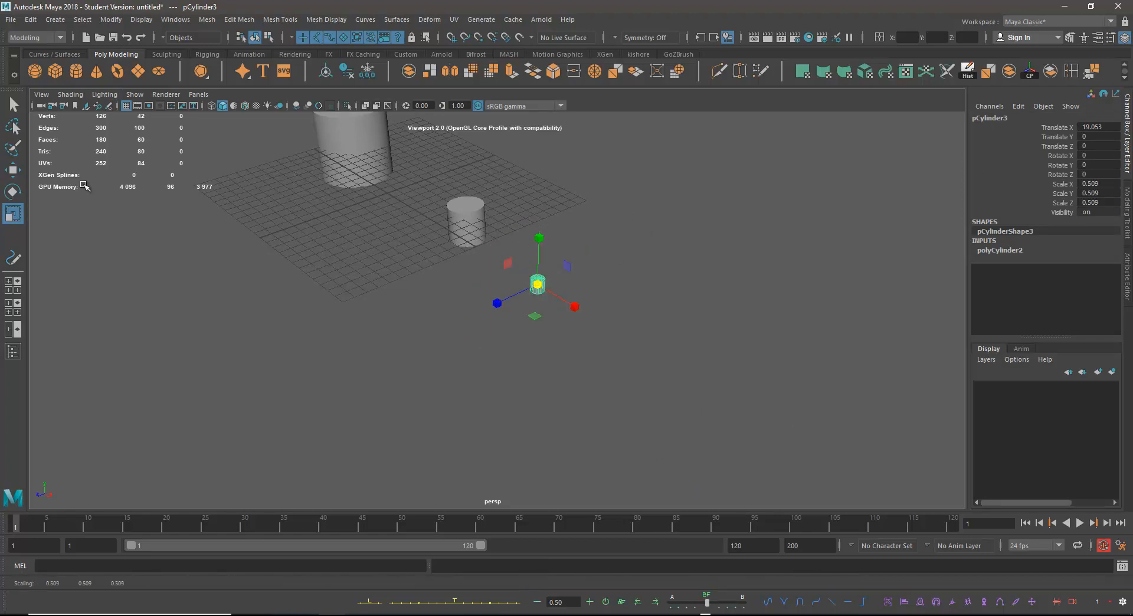
# - Lower the smallest cylinder vertically to about Y -0.8
pyautogui.click(13, 105)
pyautogui.keyDown('alt'); pyautogui.moveTo(340, 347); pyautogui.dragTo(499, 318); pyautogui.keyUp('alt')
pyautogui.moveTo(577, 307); pyautogui.dragTo(619, 367)
pyautogui.press('w')
pyautogui.moveTo(607, 299); pyautogui.dragTo(588, 308)
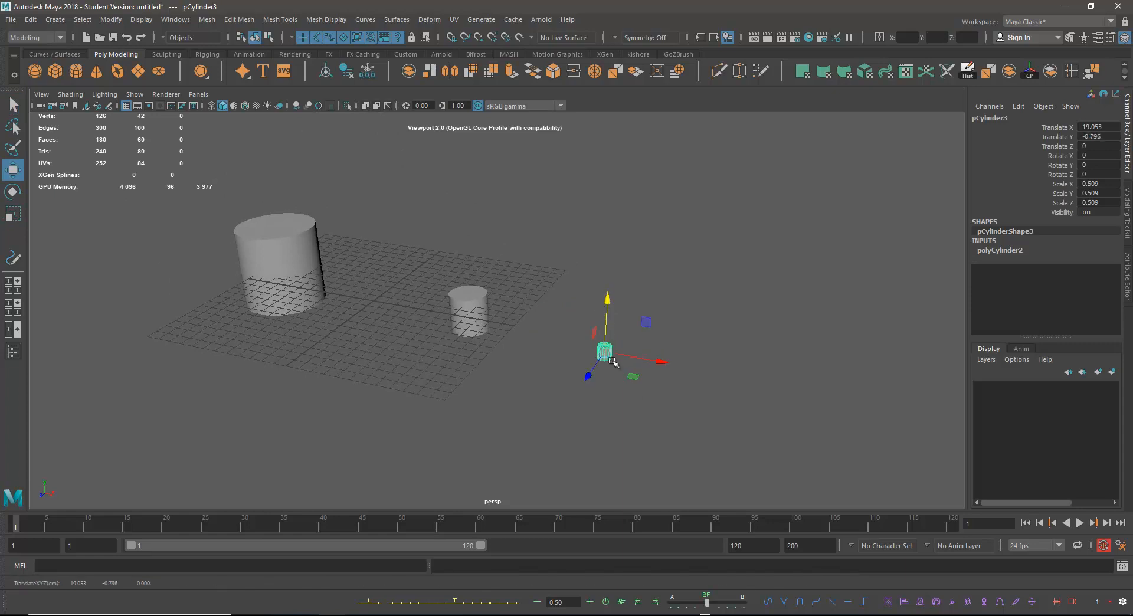
# - Select the medium, smallest and large cylinders in turn to examine which of them share a hierarchy
pyautogui.click(475, 313)
pyautogui.moveTo(593, 337); pyautogui.dragTo(636, 373)
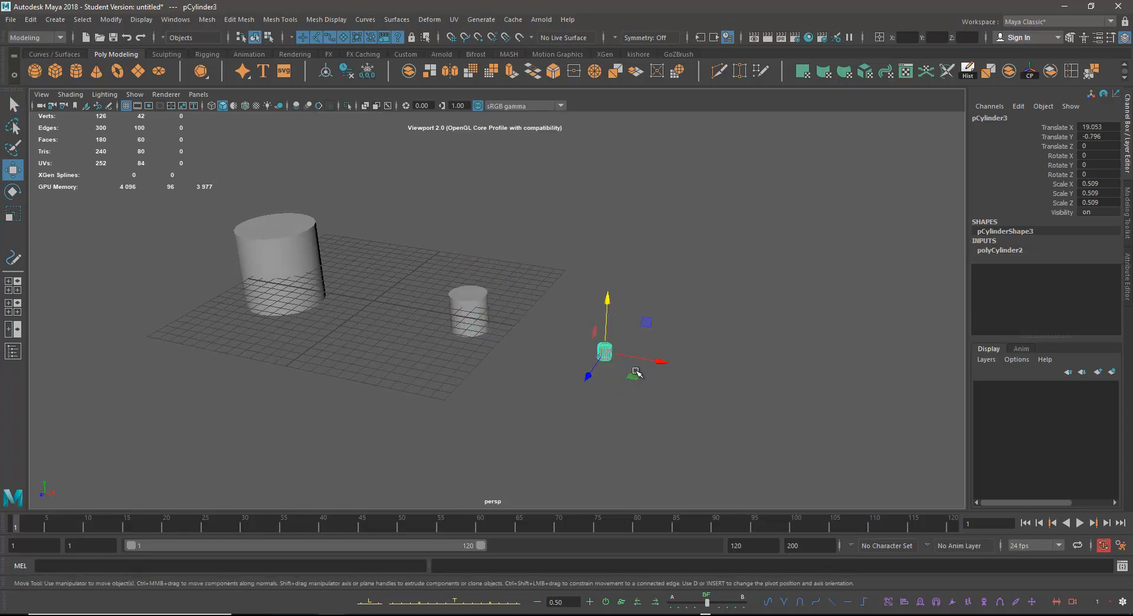
pyautogui.click(280, 272)
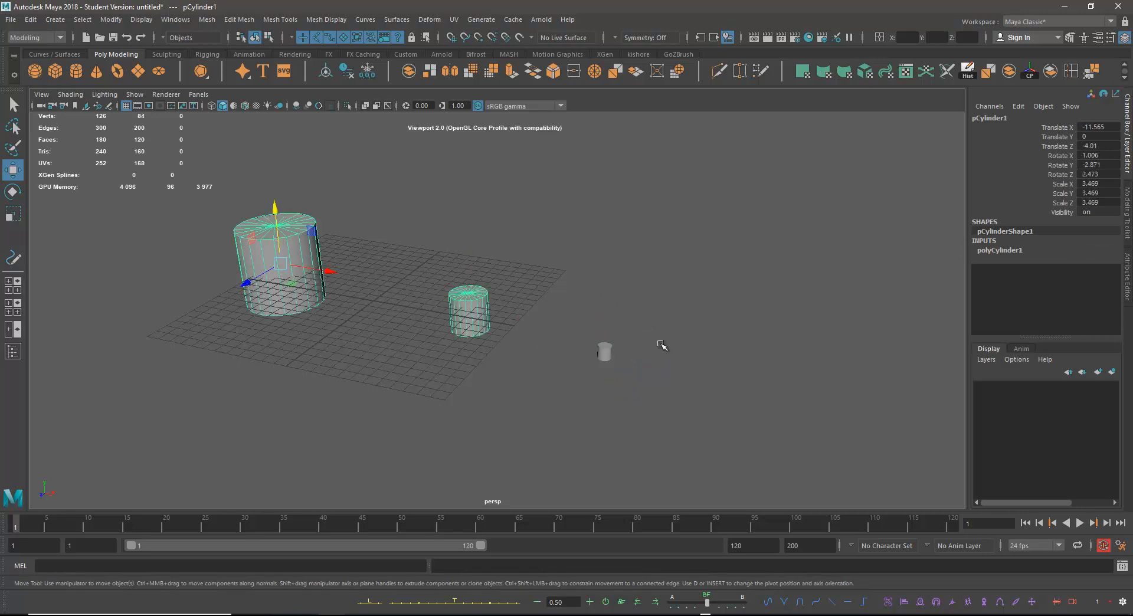
# - Select the smallest, large and medium cylinders alternately to check which objects are highlighted together with each one
pyautogui.moveTo(573, 304); pyautogui.dragTo(650, 382)
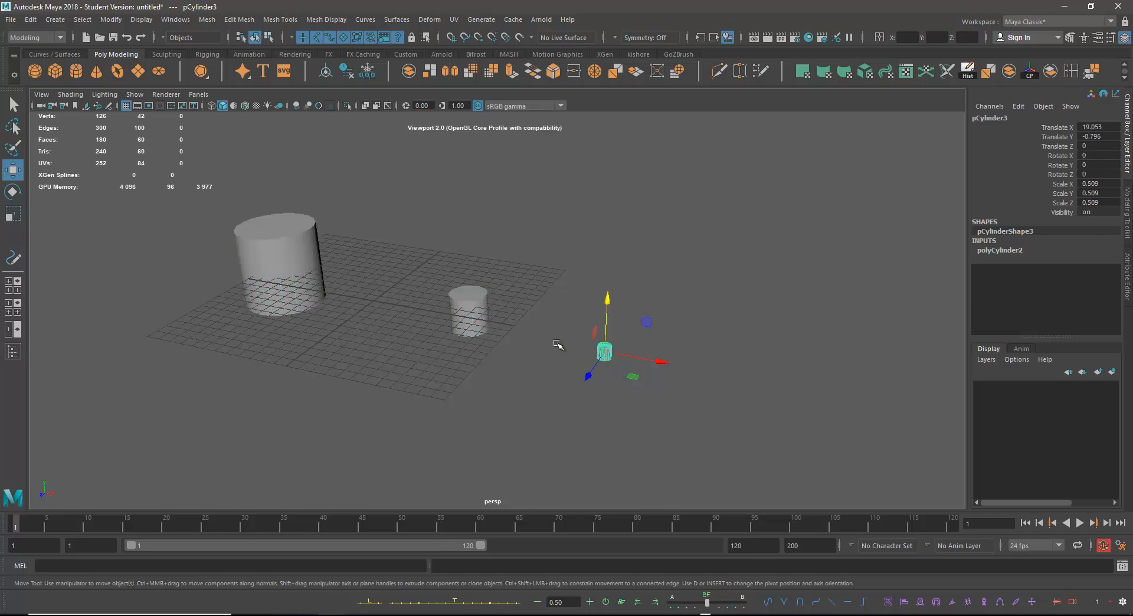
pyautogui.moveTo(561, 273); pyautogui.dragTo(656, 434)
pyautogui.moveTo(433, 240); pyautogui.dragTo(668, 421)
pyautogui.moveTo(215, 190); pyautogui.dragTo(530, 472)
pyautogui.click(293, 252)
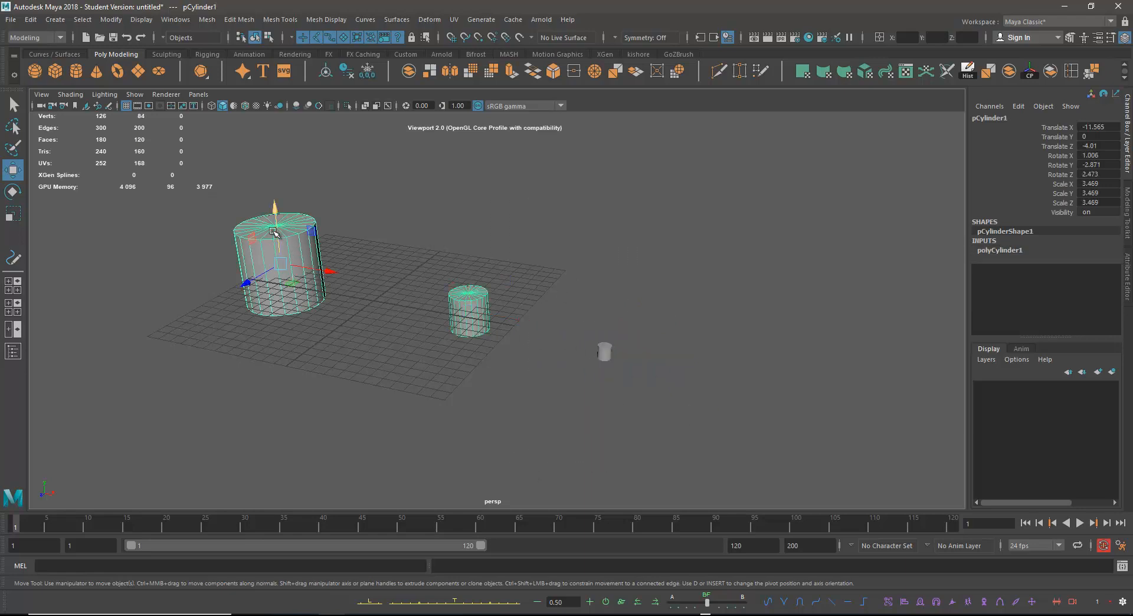
pyautogui.moveTo(429, 252); pyautogui.dragTo(517, 375)
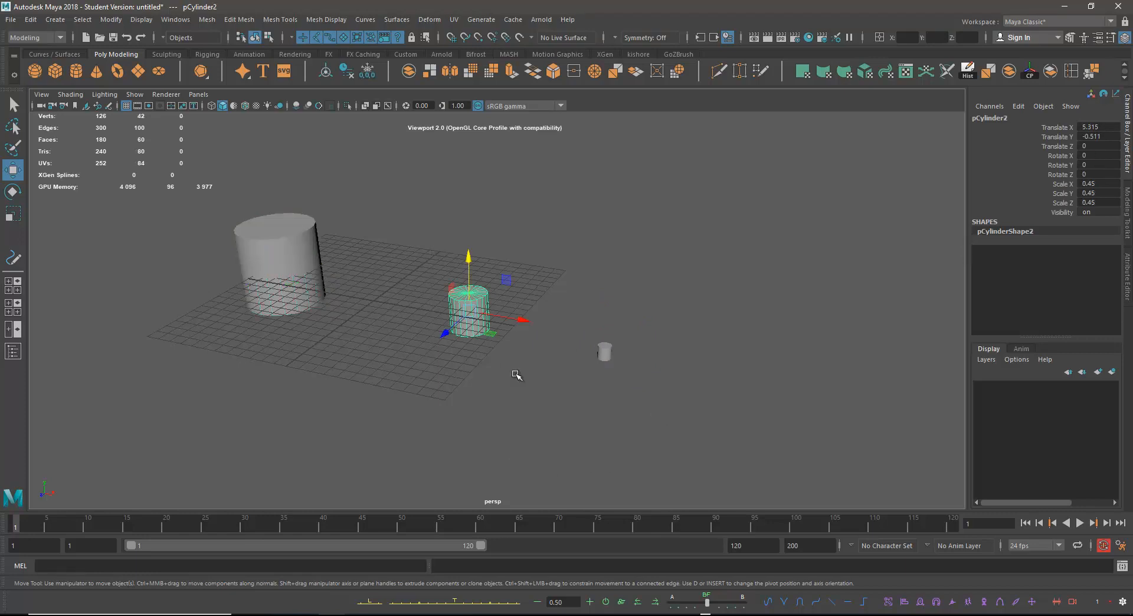
pyautogui.moveTo(418, 231); pyautogui.dragTo(661, 422)
pyautogui.moveTo(519, 370); pyautogui.dragTo(429, 269)
pyautogui.moveTo(648, 303); pyautogui.dragTo(580, 387)
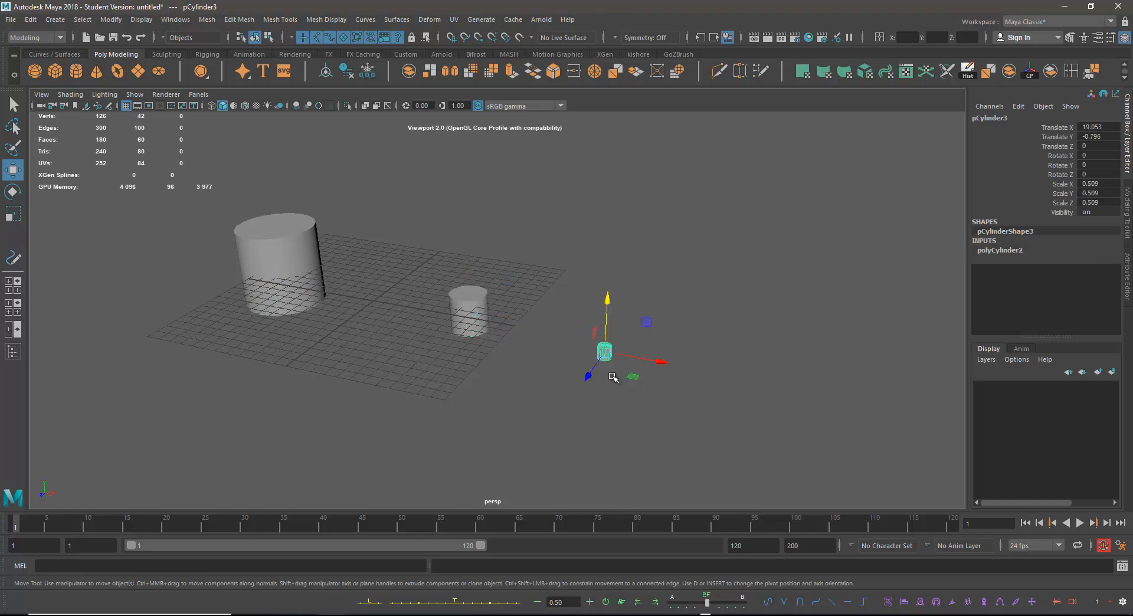
# - Parent the smallest cylinder to the medium cylinder and clear the selection
pyautogui.moveTo(562, 284); pyautogui.dragTo(657, 398)
pyautogui.keyDown('shift'); pyautogui.click(479, 299); pyautogui.keyUp('shift')
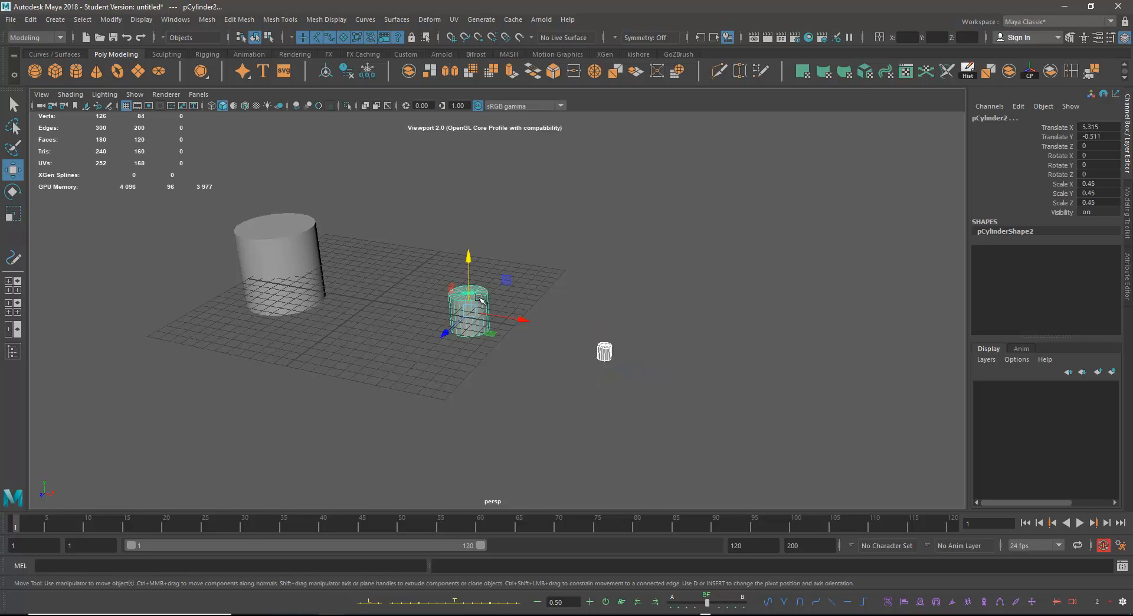
pyautogui.keyDown('shift'); pyautogui.click(479, 298); pyautogui.keyUp('shift')
pyautogui.click(572, 321)
# - Try moving the smallest cylinder and the medium cylinder freely, undoing each move
pyautogui.click(604, 353)
pyautogui.moveTo(605, 356)
pyautogui.mouseDown()
pyautogui.moveTo(590, 355)
pyautogui.moveTo(605, 355)
pyautogui.mouseUp()
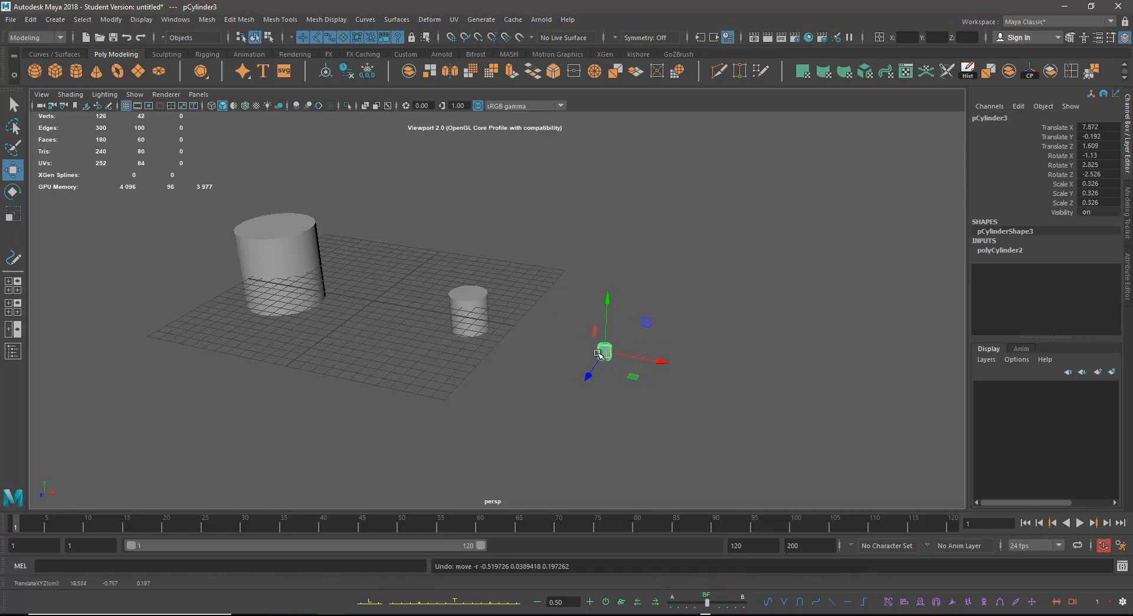
pyautogui.click(452, 305)
pyautogui.moveTo(469, 312); pyautogui.dragTo(479, 302)
pyautogui.hotkey('ctrl', 'z')
# - Try moving the large parent cylinder downward with its whole hierarchy and undo the move
pyautogui.click(303, 238)
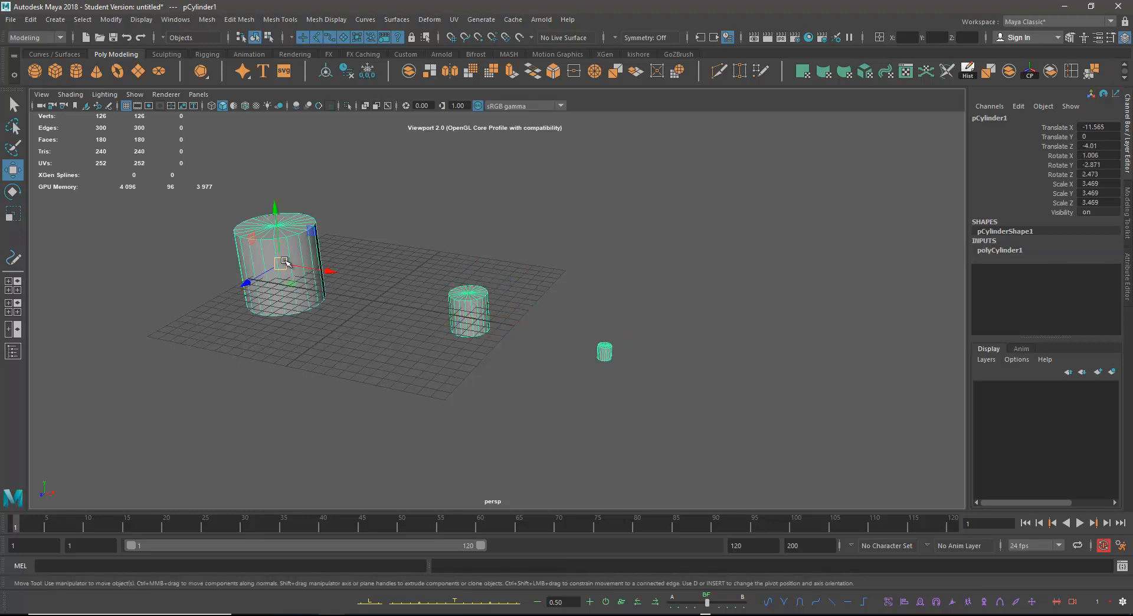
pyautogui.moveTo(284, 261); pyautogui.dragTo(296, 324)
pyautogui.hotkey('ctrl', 'z')
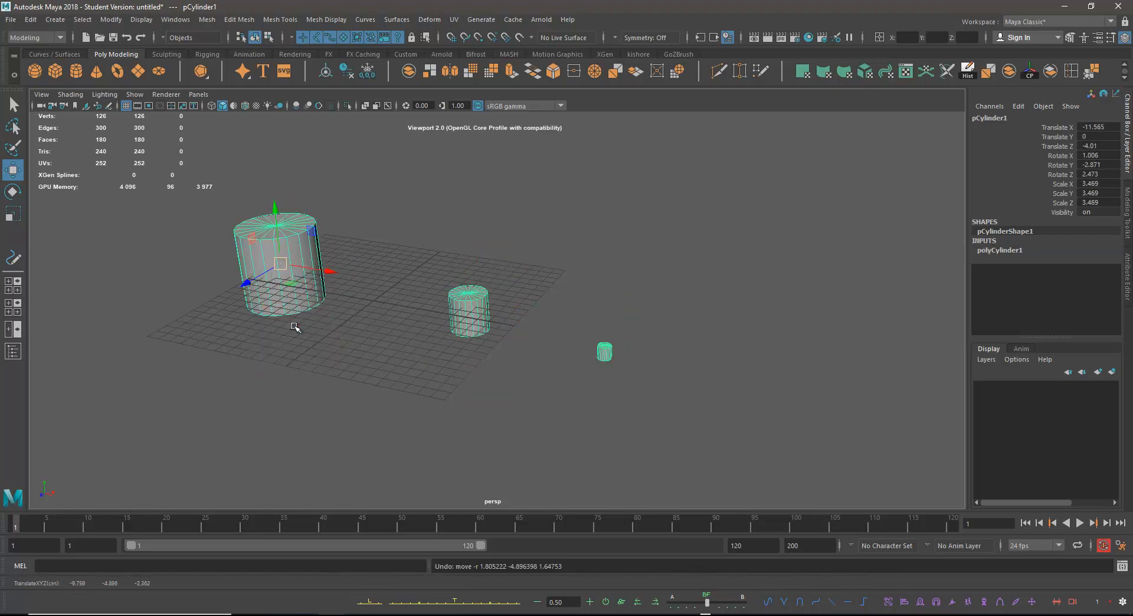
# - Unparent the smallest cylinder from the medium cylinder
pyautogui.keyDown('alt'); pyautogui.moveTo(674, 295); pyautogui.dragTo(648, 294); pyautogui.keyUp('alt')
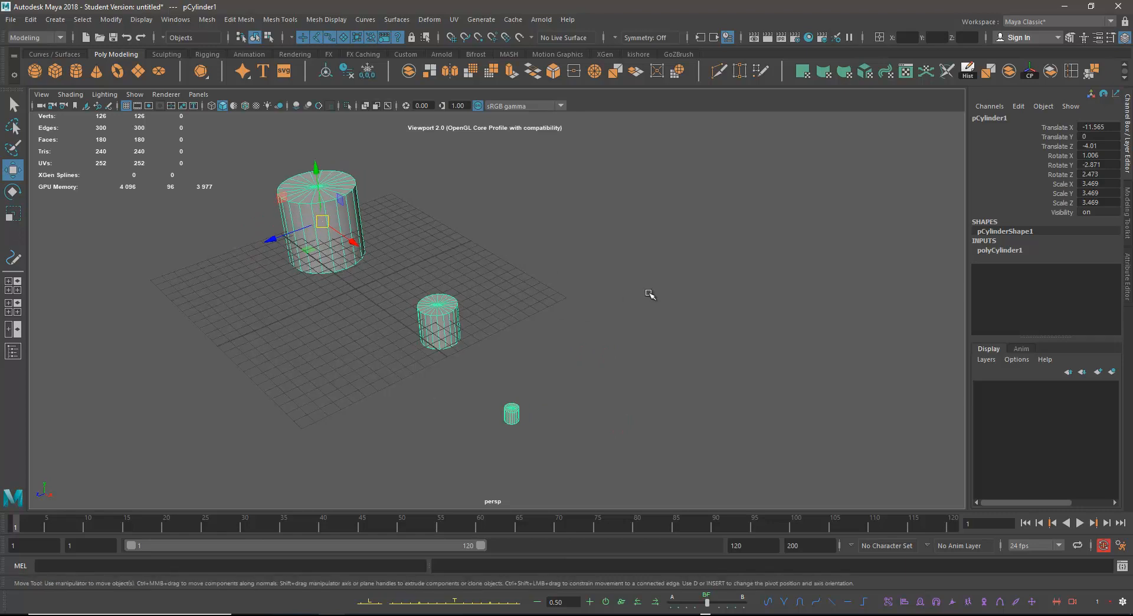
pyautogui.moveTo(474, 392); pyautogui.dragTo(591, 456)
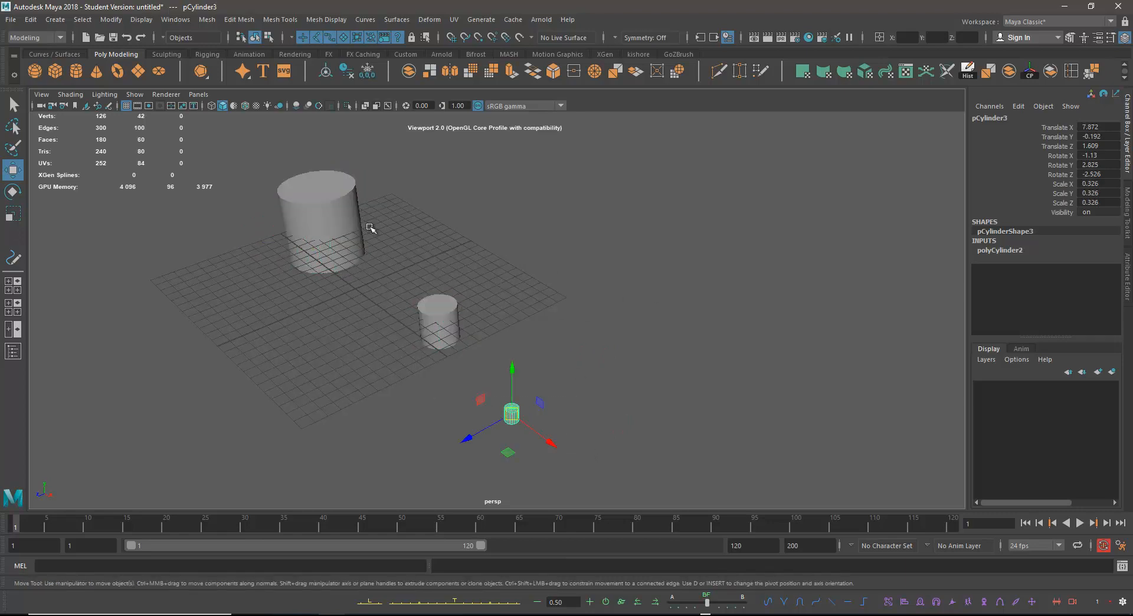
pyautogui.click(31, 19)
pyautogui.click(105, 297)
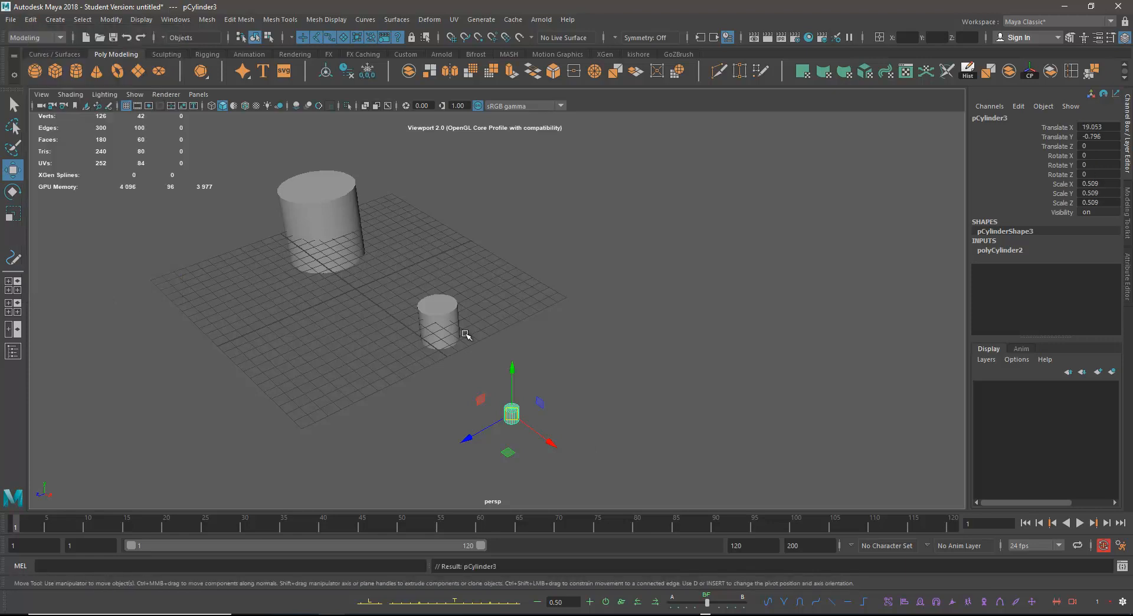
# - Move the medium cylinder freely to about X 5.39, Y -0.78, Z 0.19
pyautogui.click(413, 341)
pyautogui.click(452, 309)
pyautogui.moveTo(452, 309); pyautogui.dragTo(435, 341)
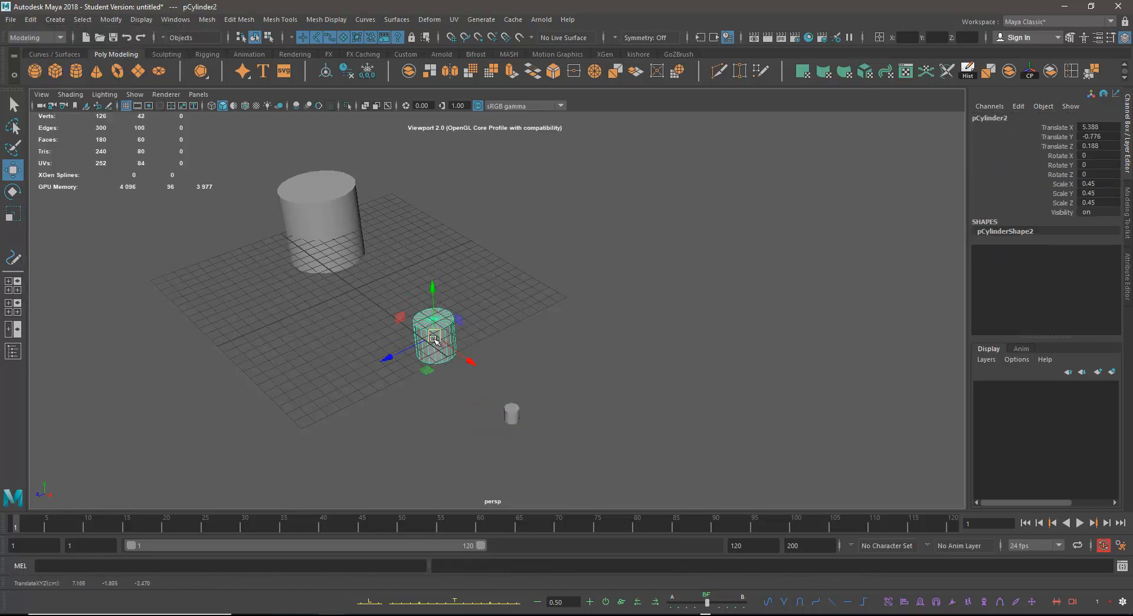
# - Try moving the large cylinder together with its medium child and undo the move
pyautogui.keyDown('shift'); pyautogui.click(351, 248); pyautogui.keyUp('shift')
pyautogui.moveTo(318, 219); pyautogui.dragTo(355, 210)
pyautogui.hotkey('ctrl', 'z')
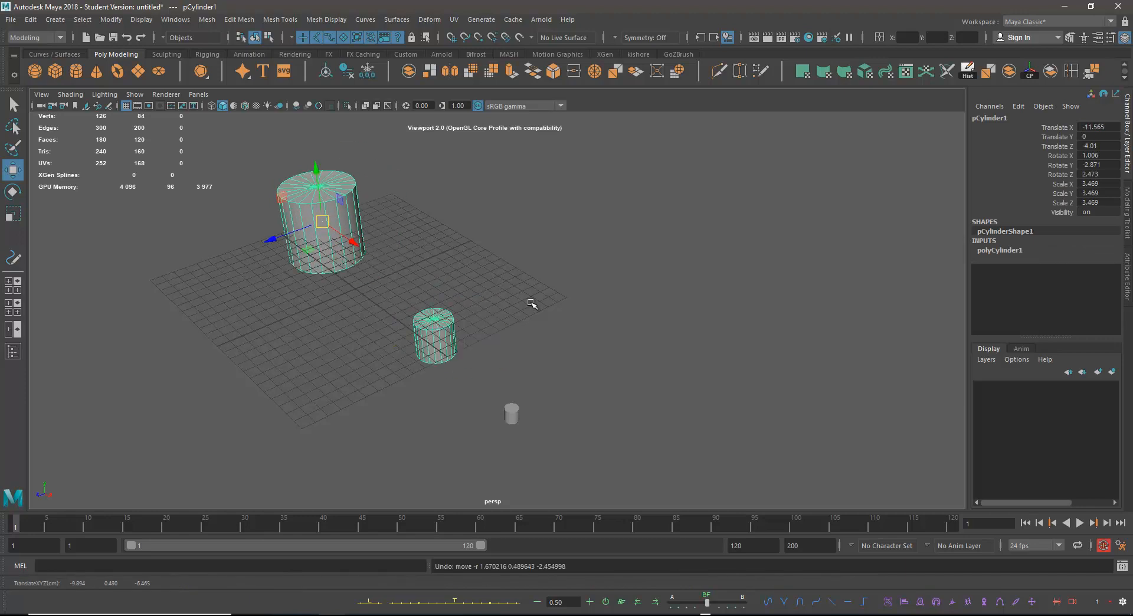
pyautogui.keyDown('alt'); pyautogui.moveTo(596, 309); pyautogui.dragTo(569, 296, button='right'); pyautogui.keyUp('alt')
pyautogui.keyDown('alt'); pyautogui.moveTo(535, 272); pyautogui.dragTo(569, 291, button='middle'); pyautogui.keyUp('alt')
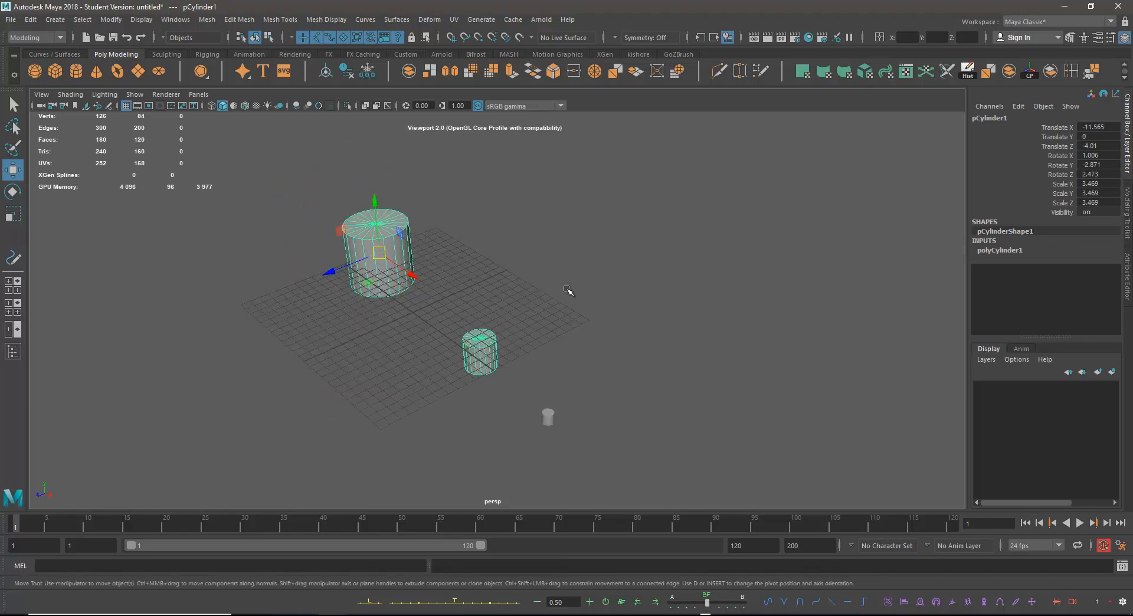